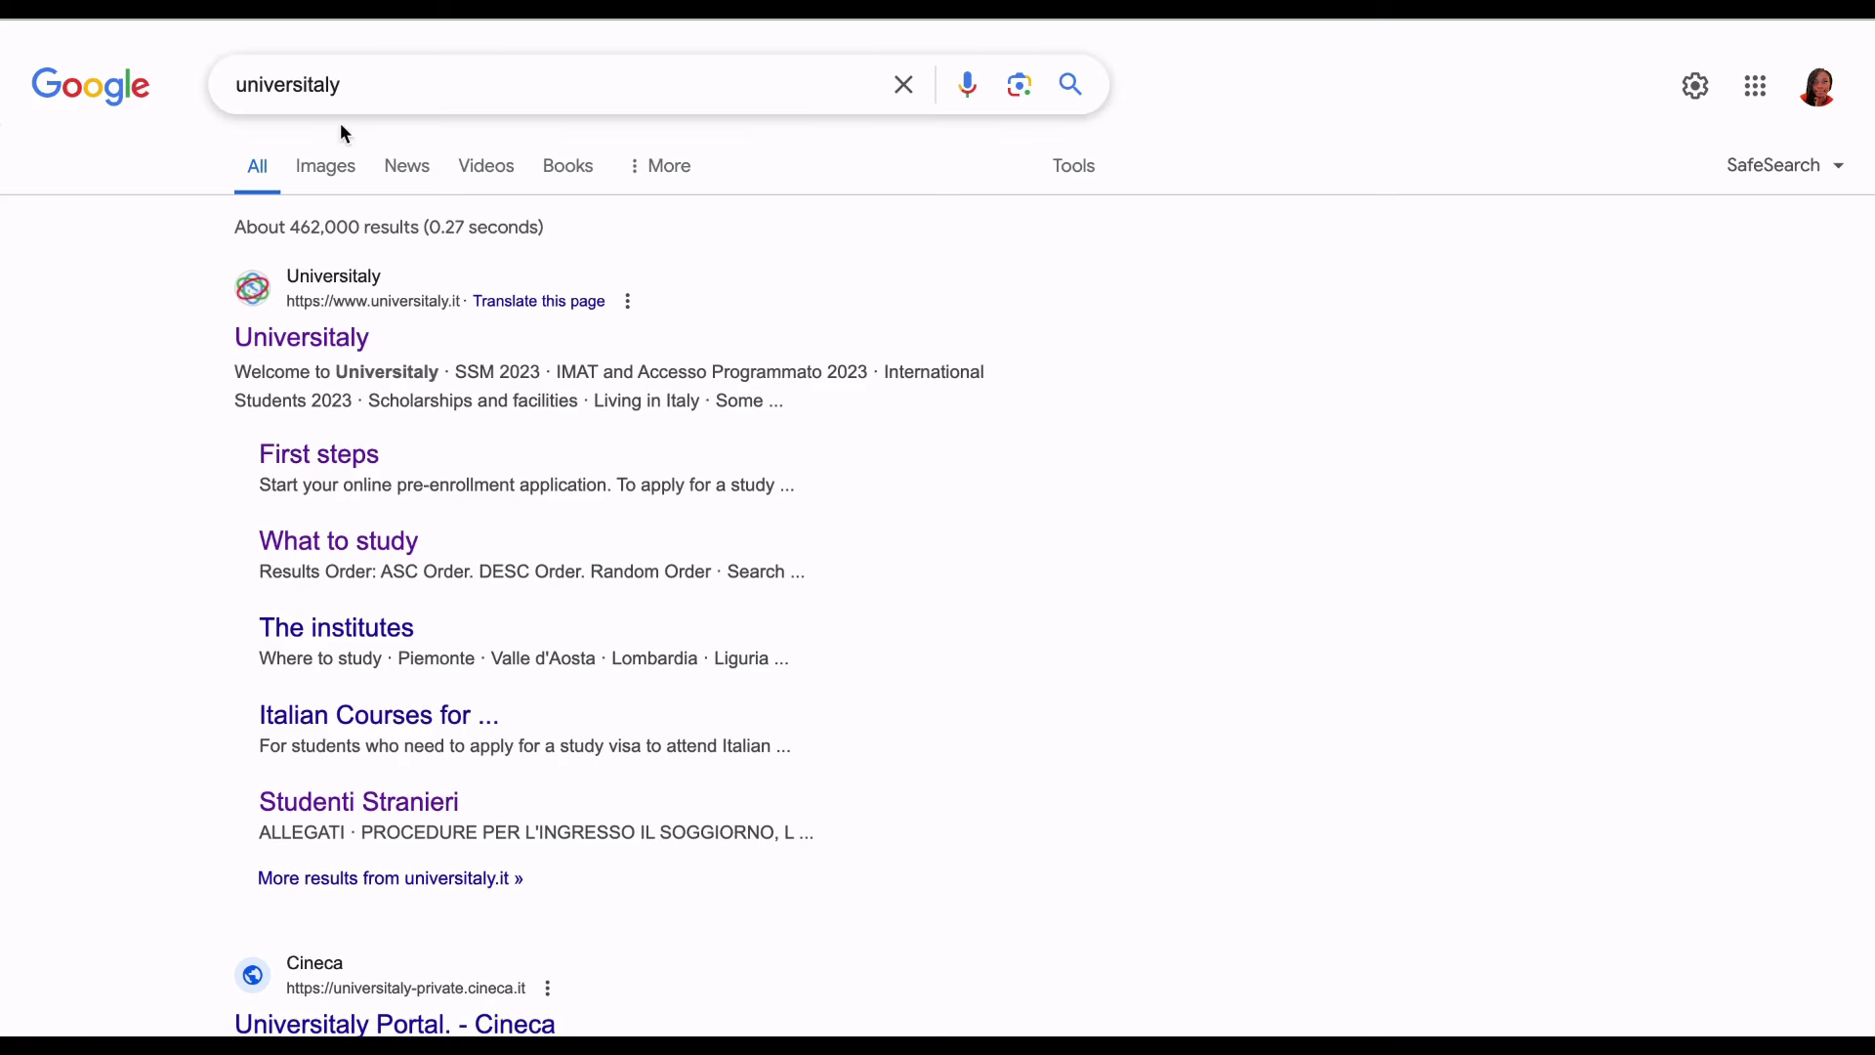
Open the official universitaly.it homepage from the search results.
left_click(315, 340)
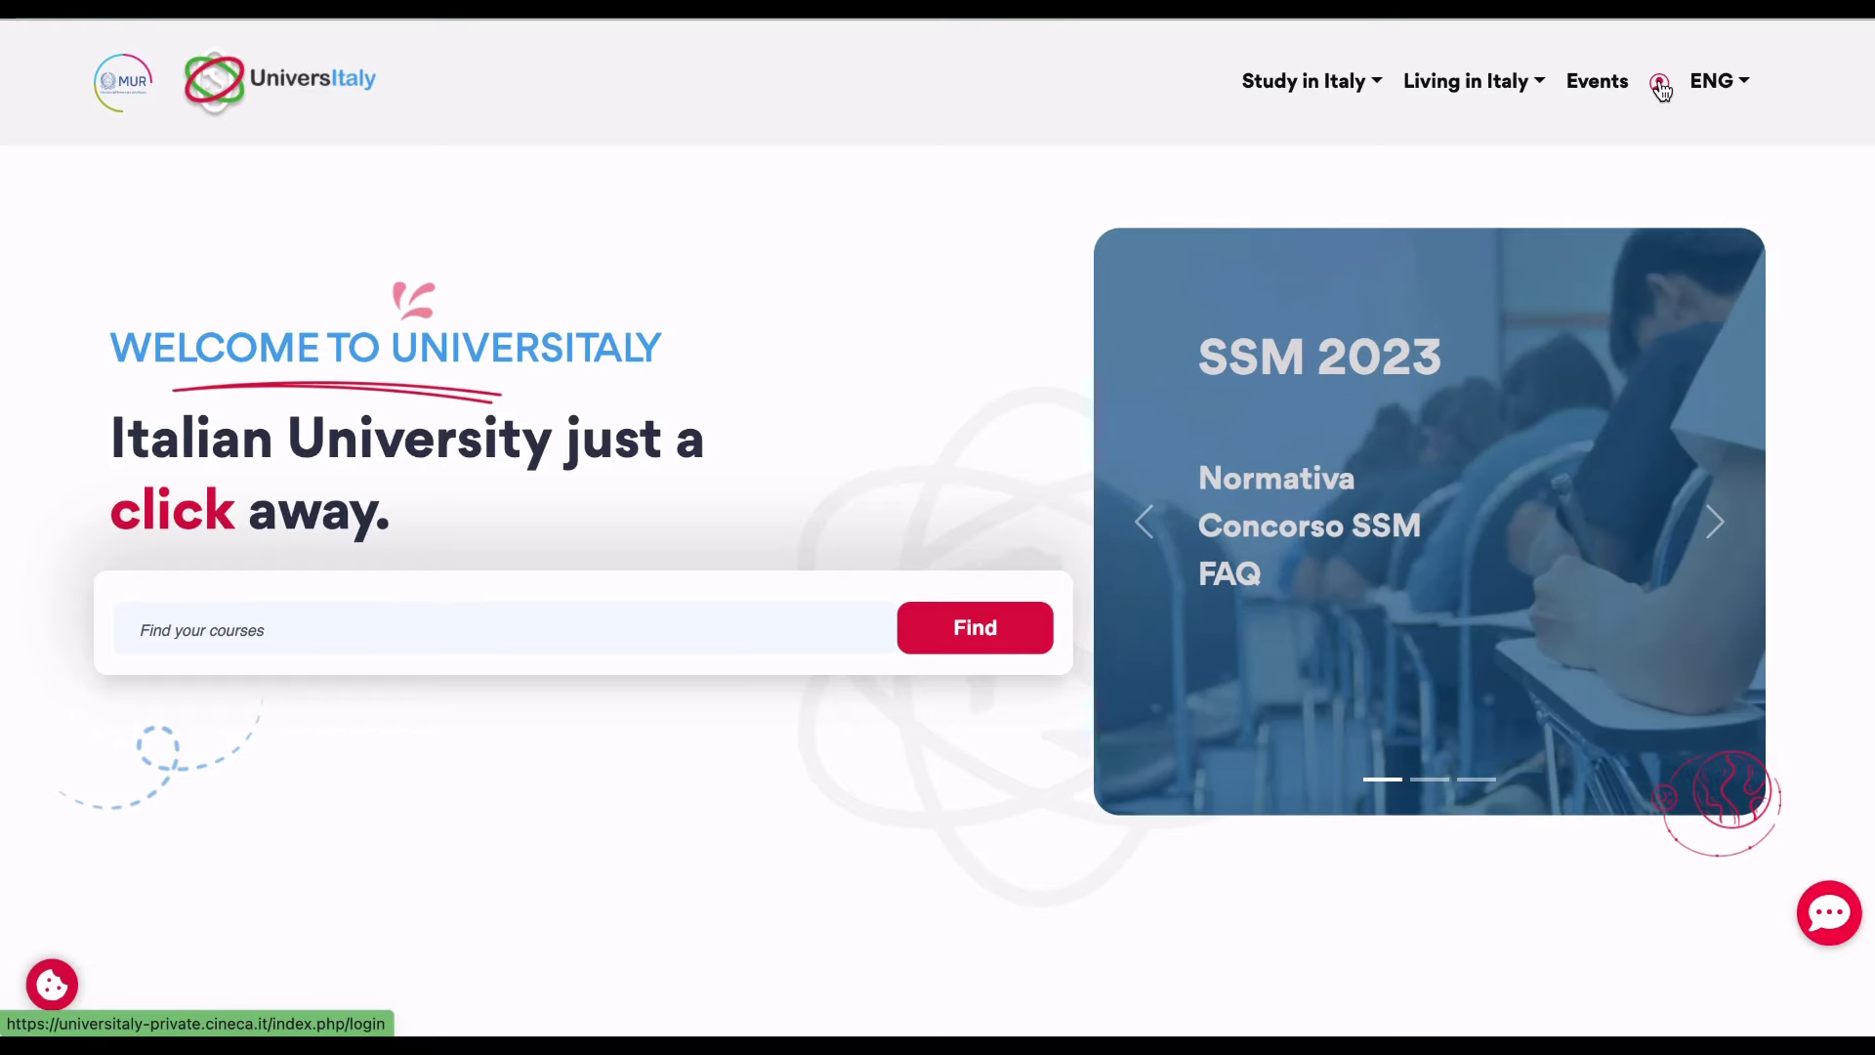
Go from sign-in to the new-user registration form and translate it into English.
left_click(1661, 85)
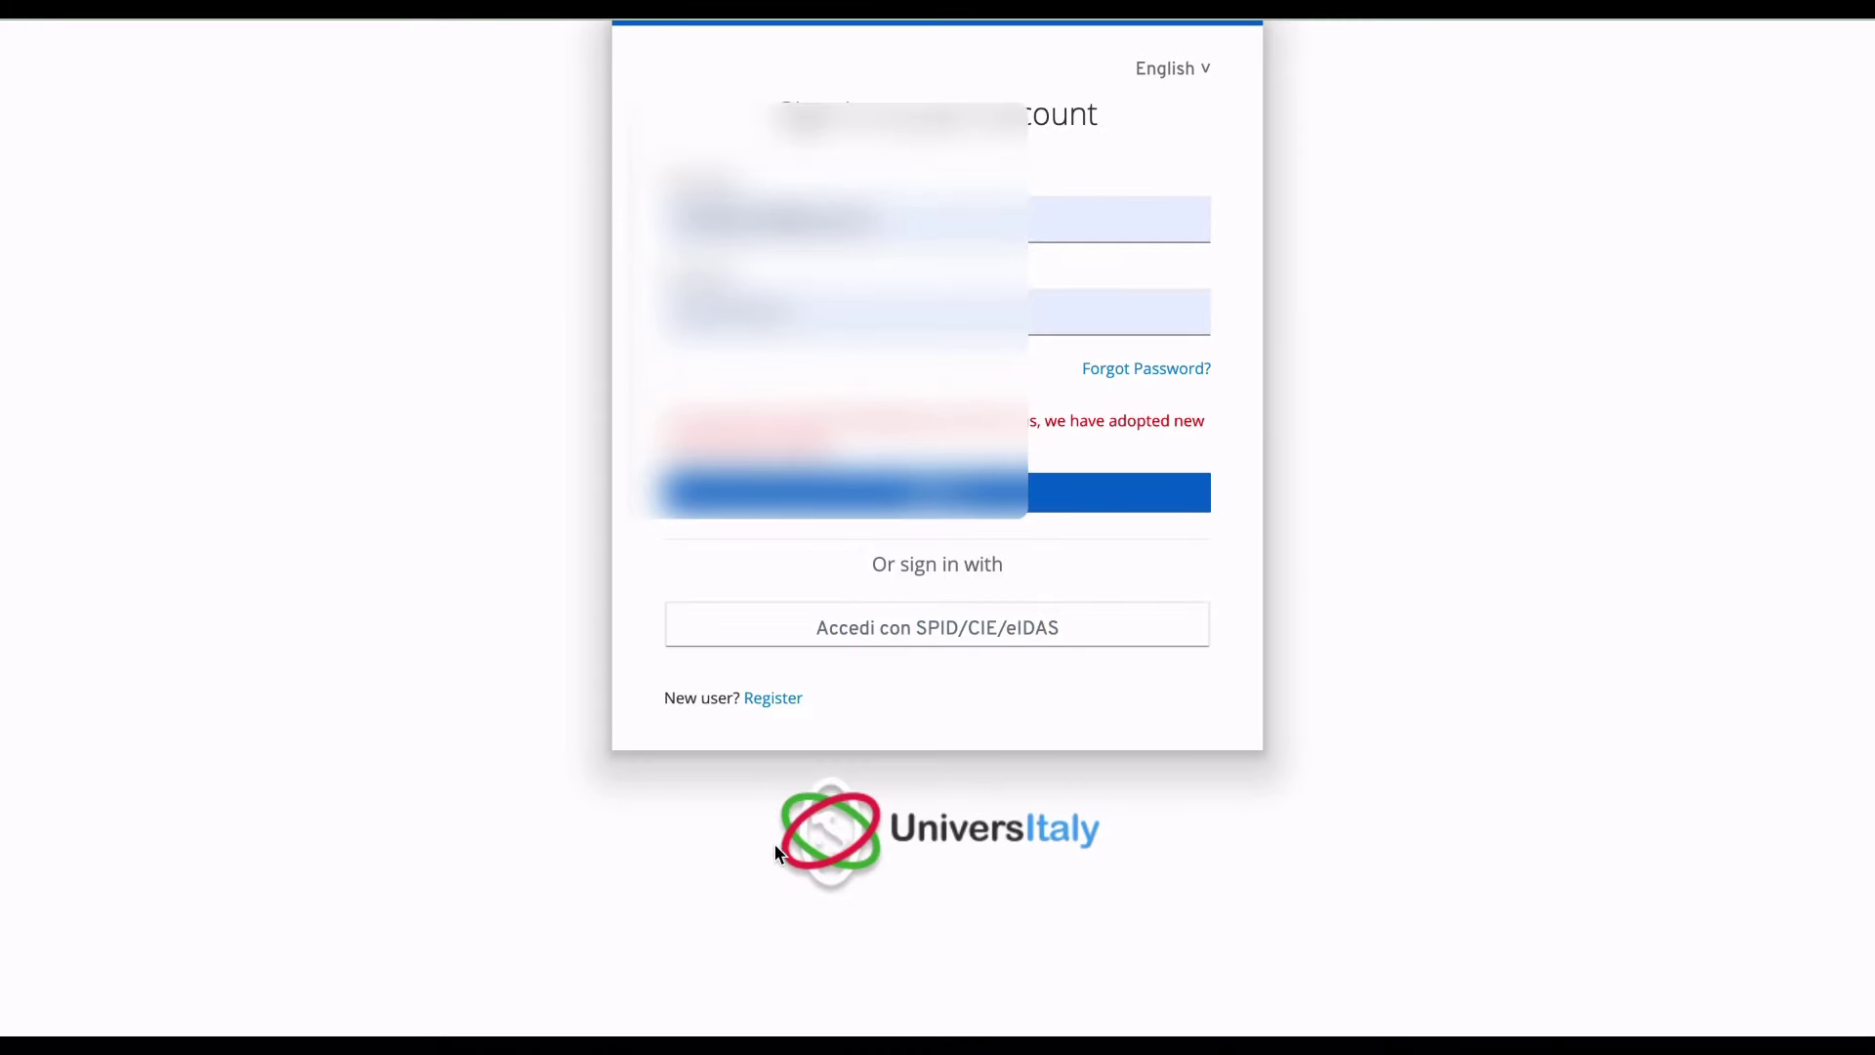
left_click(773, 698)
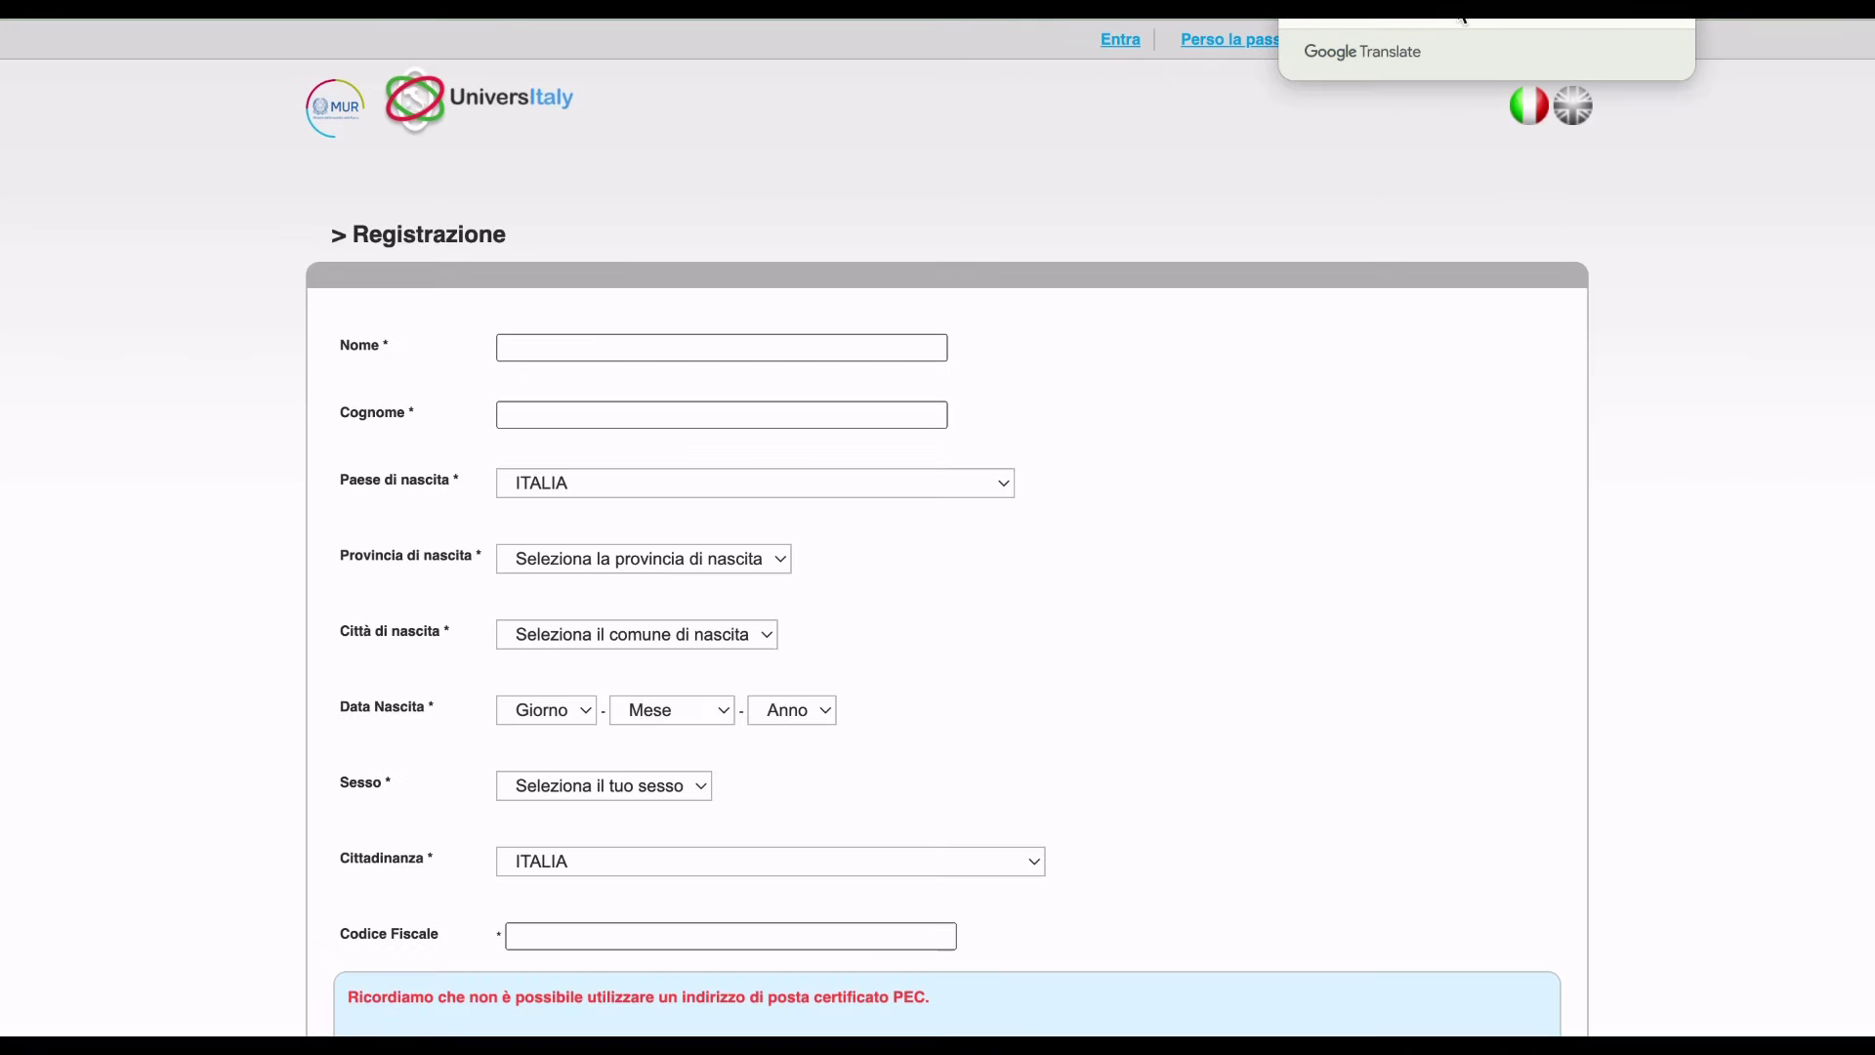
left_click(1453, 24)
scroll(1351, 215, "down", 5)
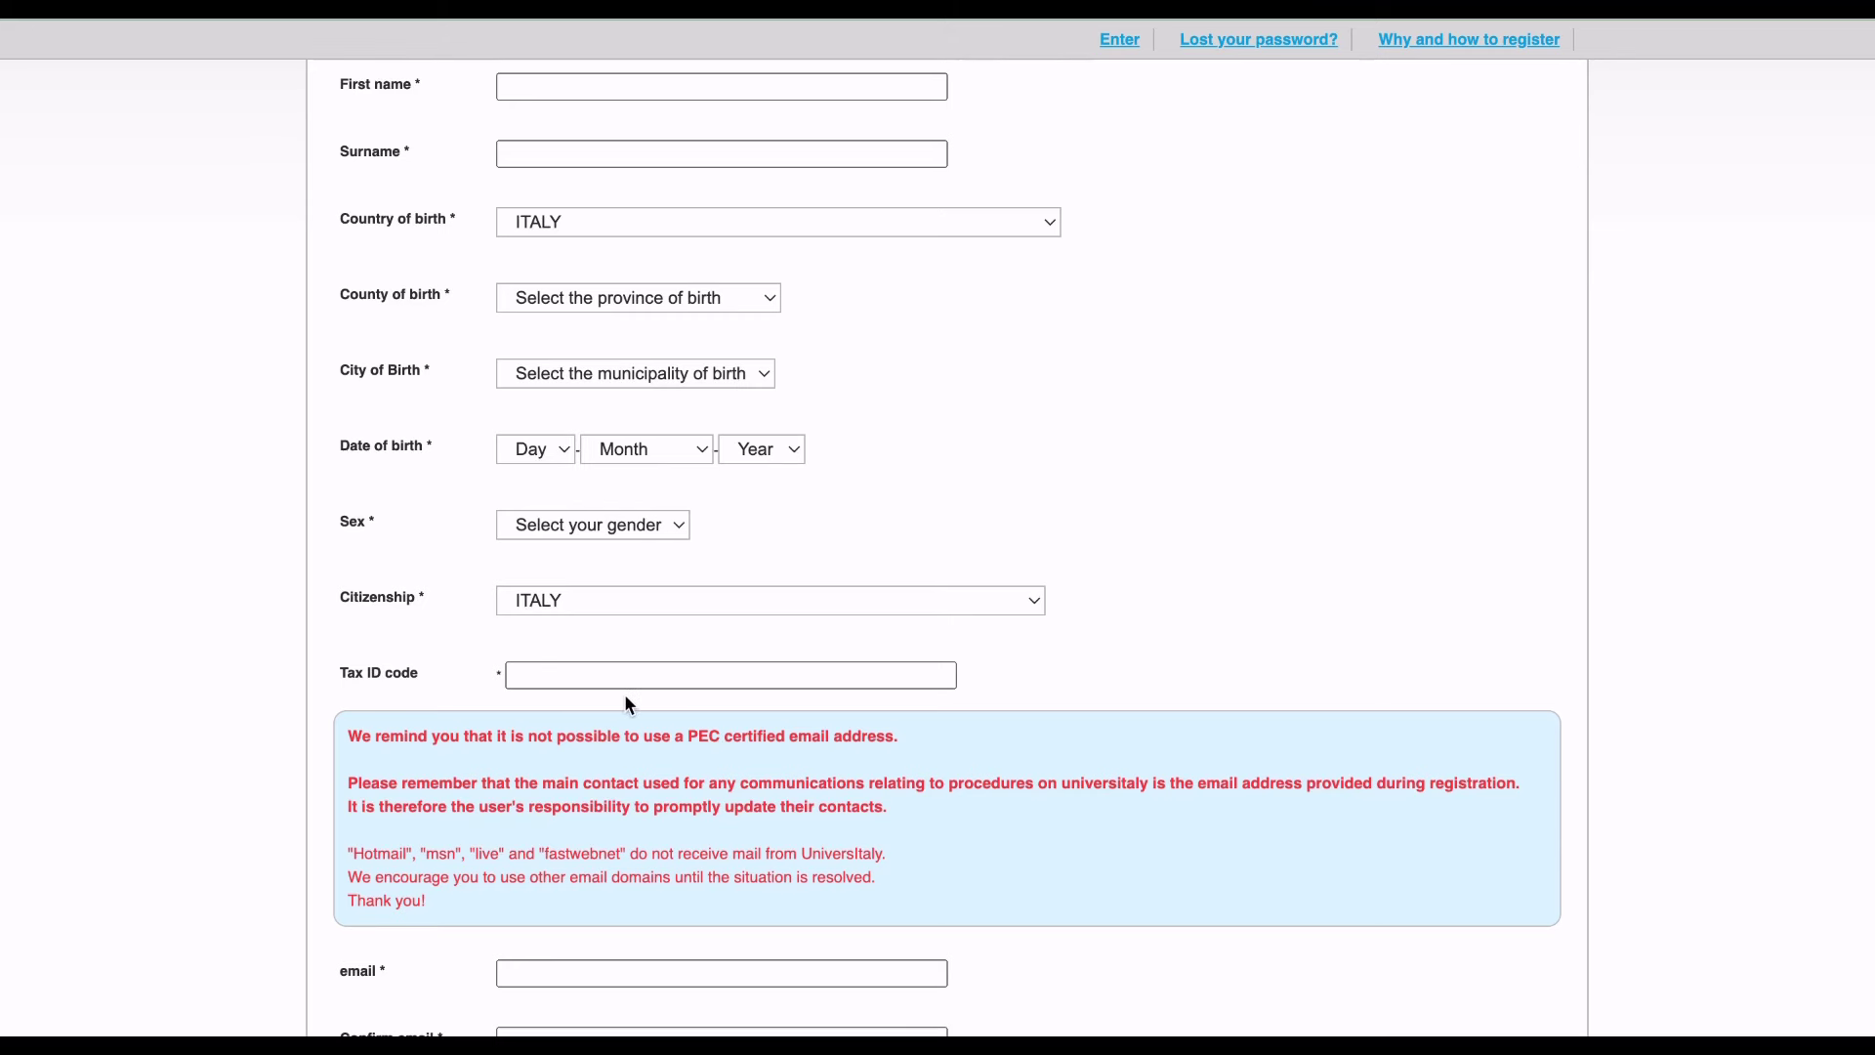
scroll(629, 684, "down", 3)
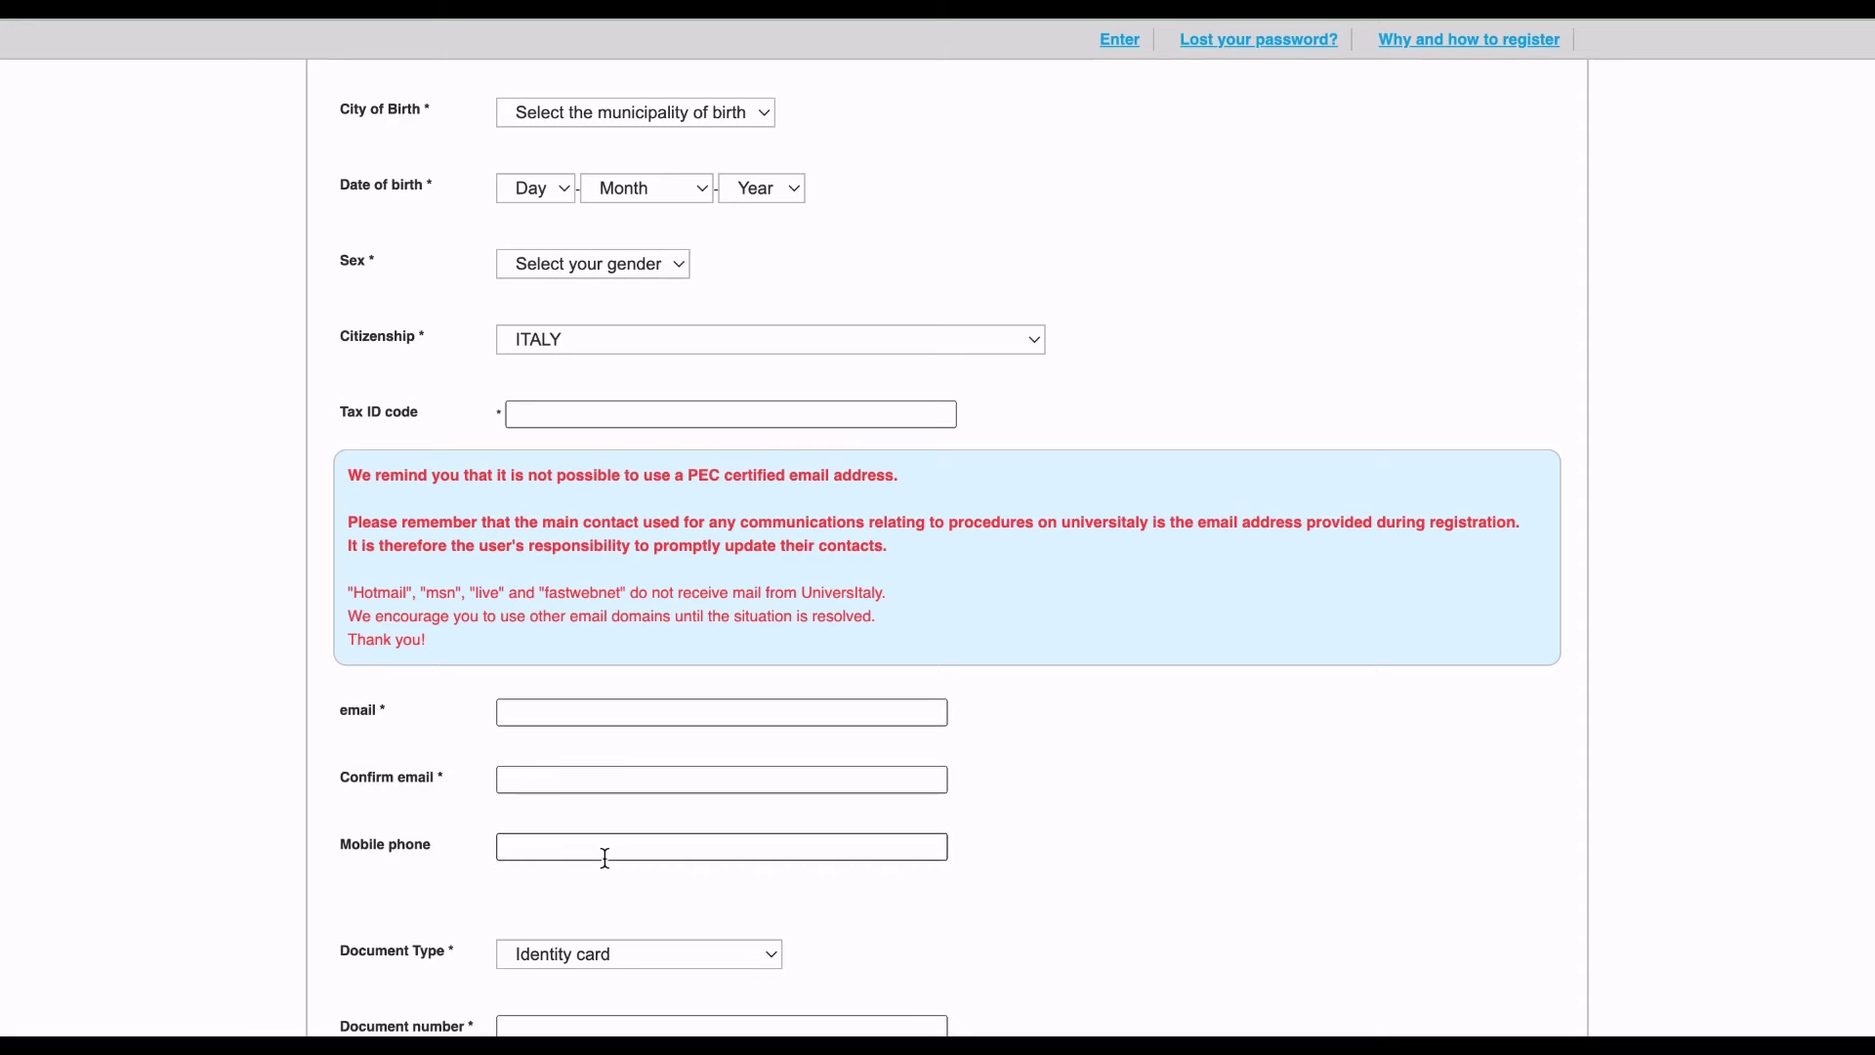
scroll(1407, 837, "down", 5)
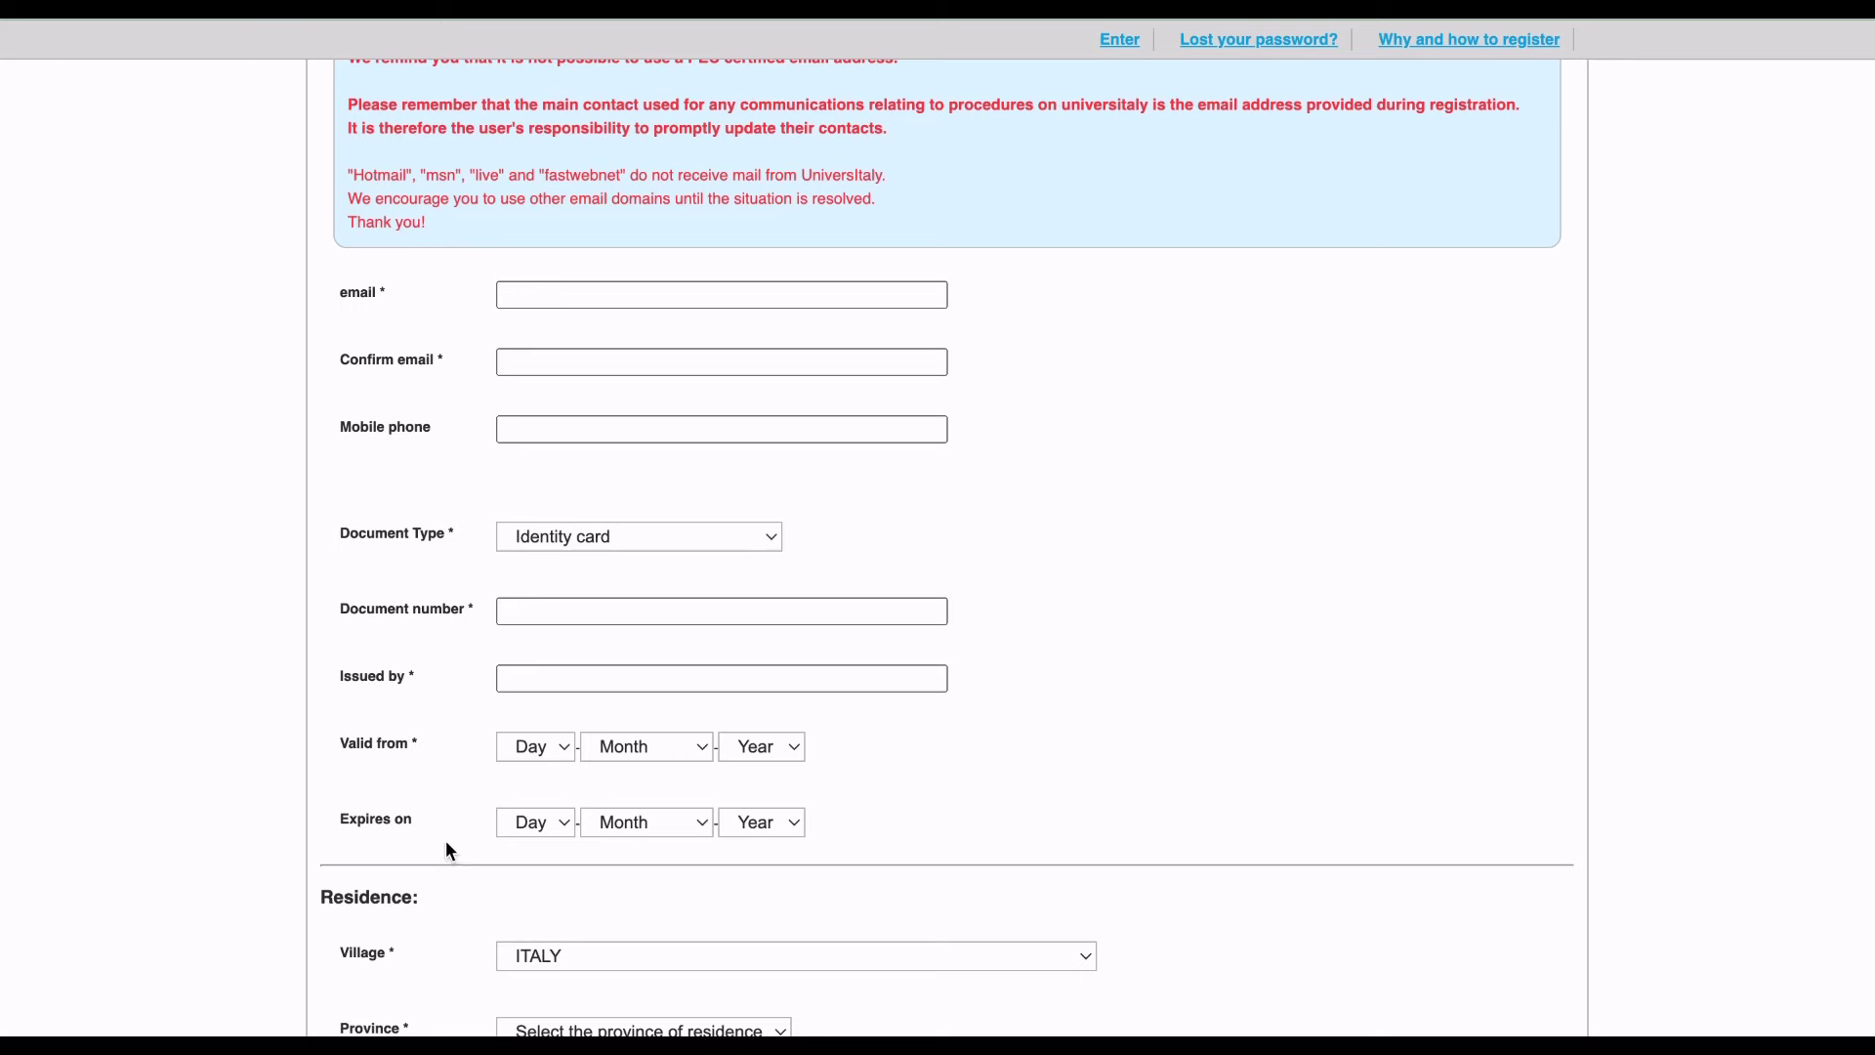
scroll(1399, 793, "down", 5)
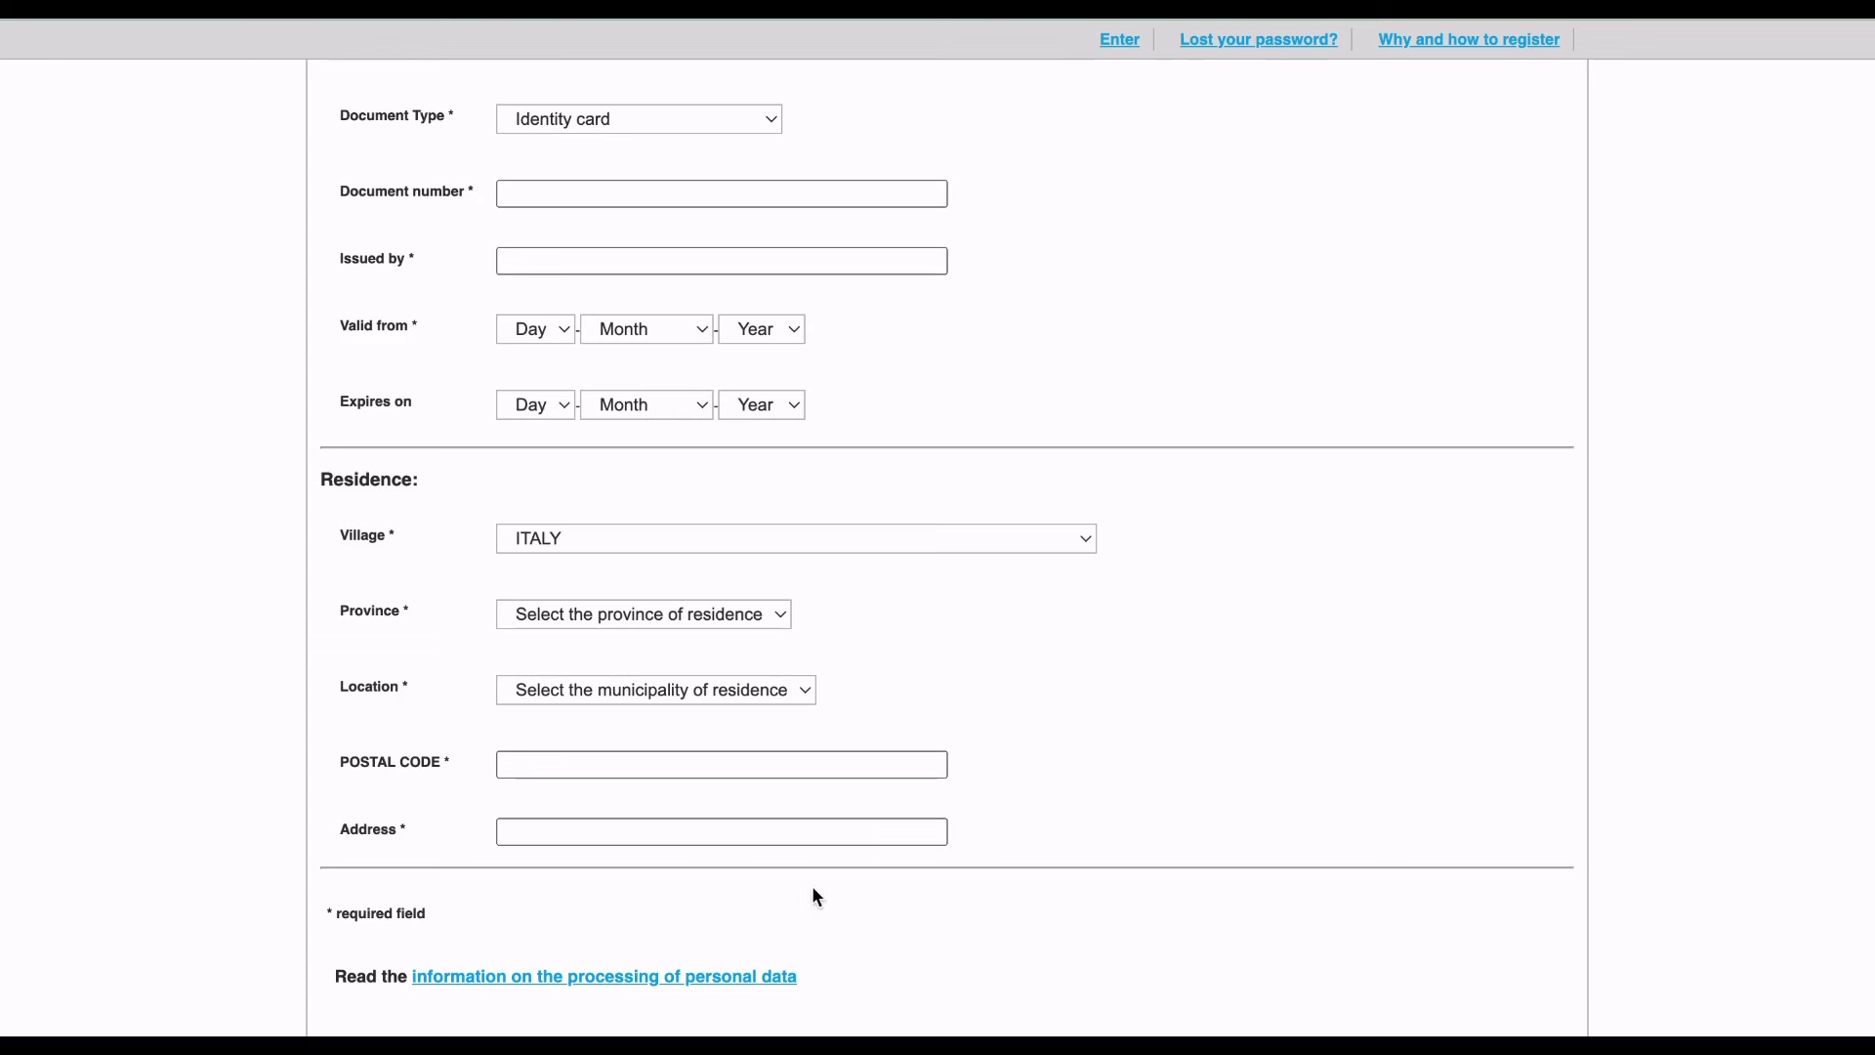
left_click(999, 537)
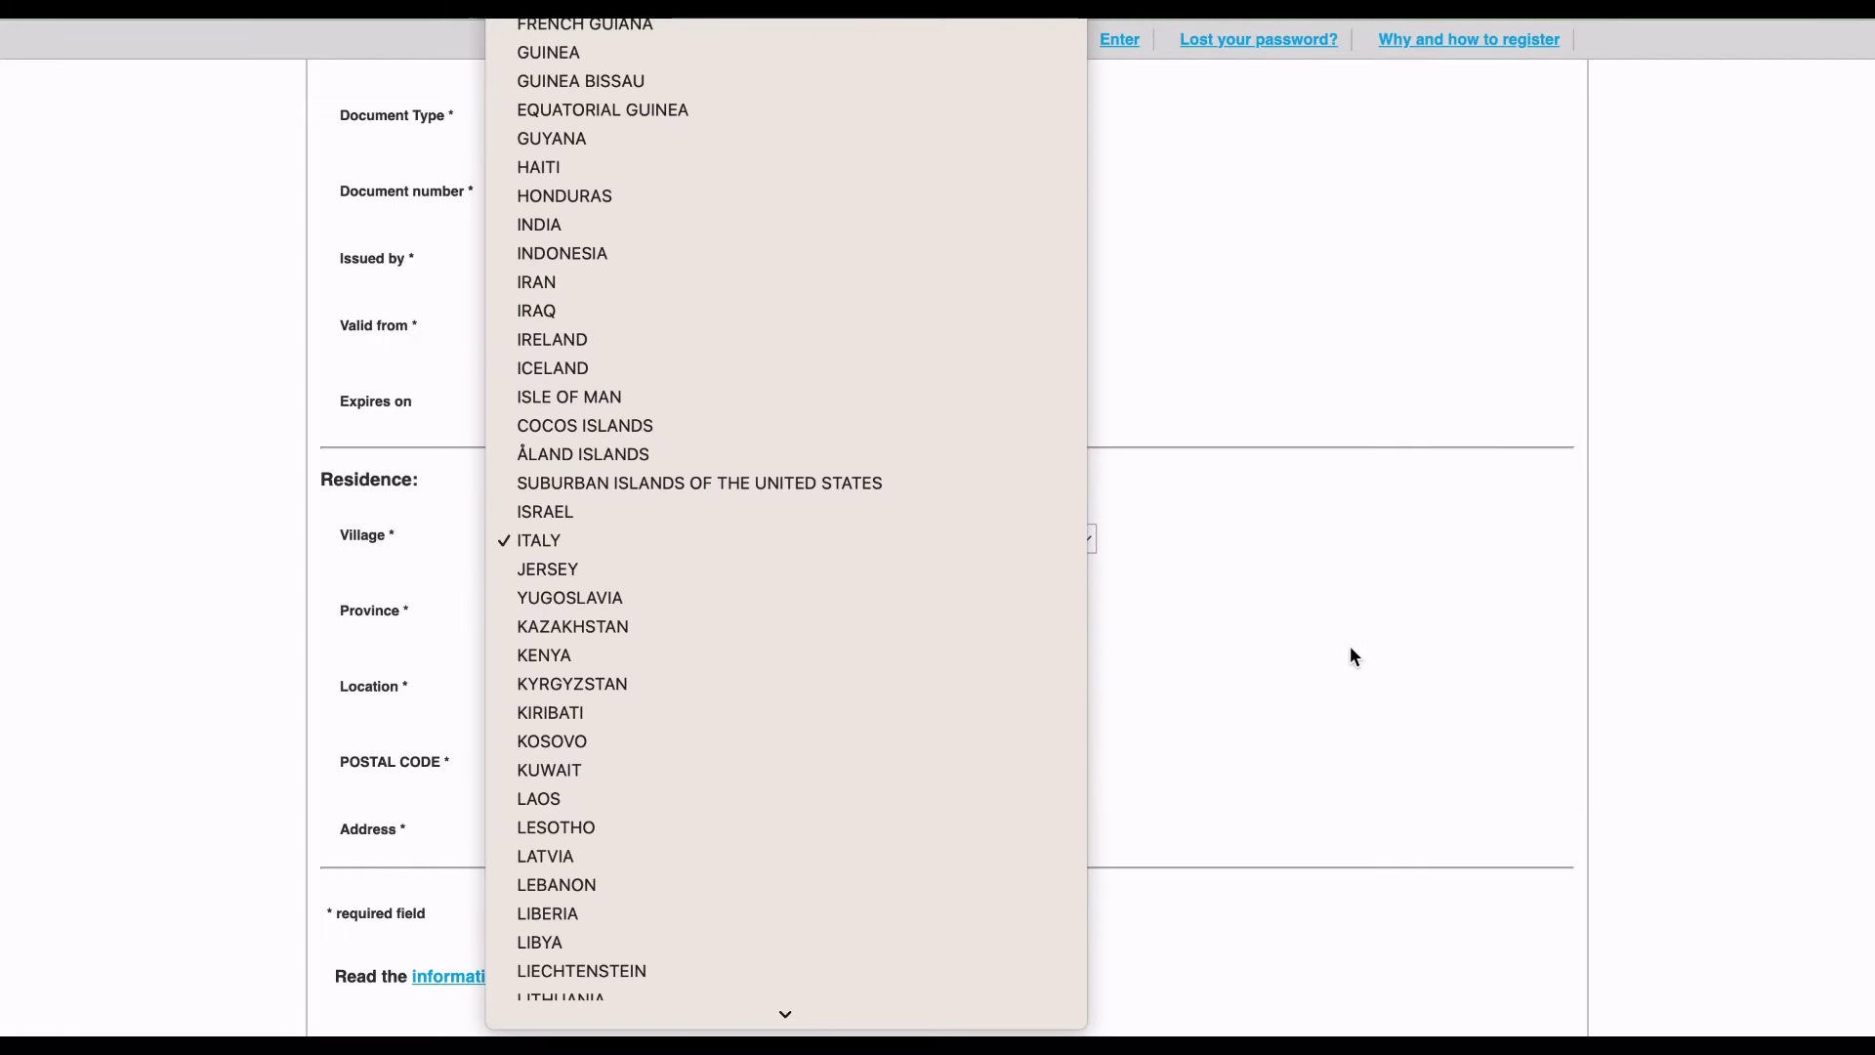
scroll(613, 976, "down", 10)
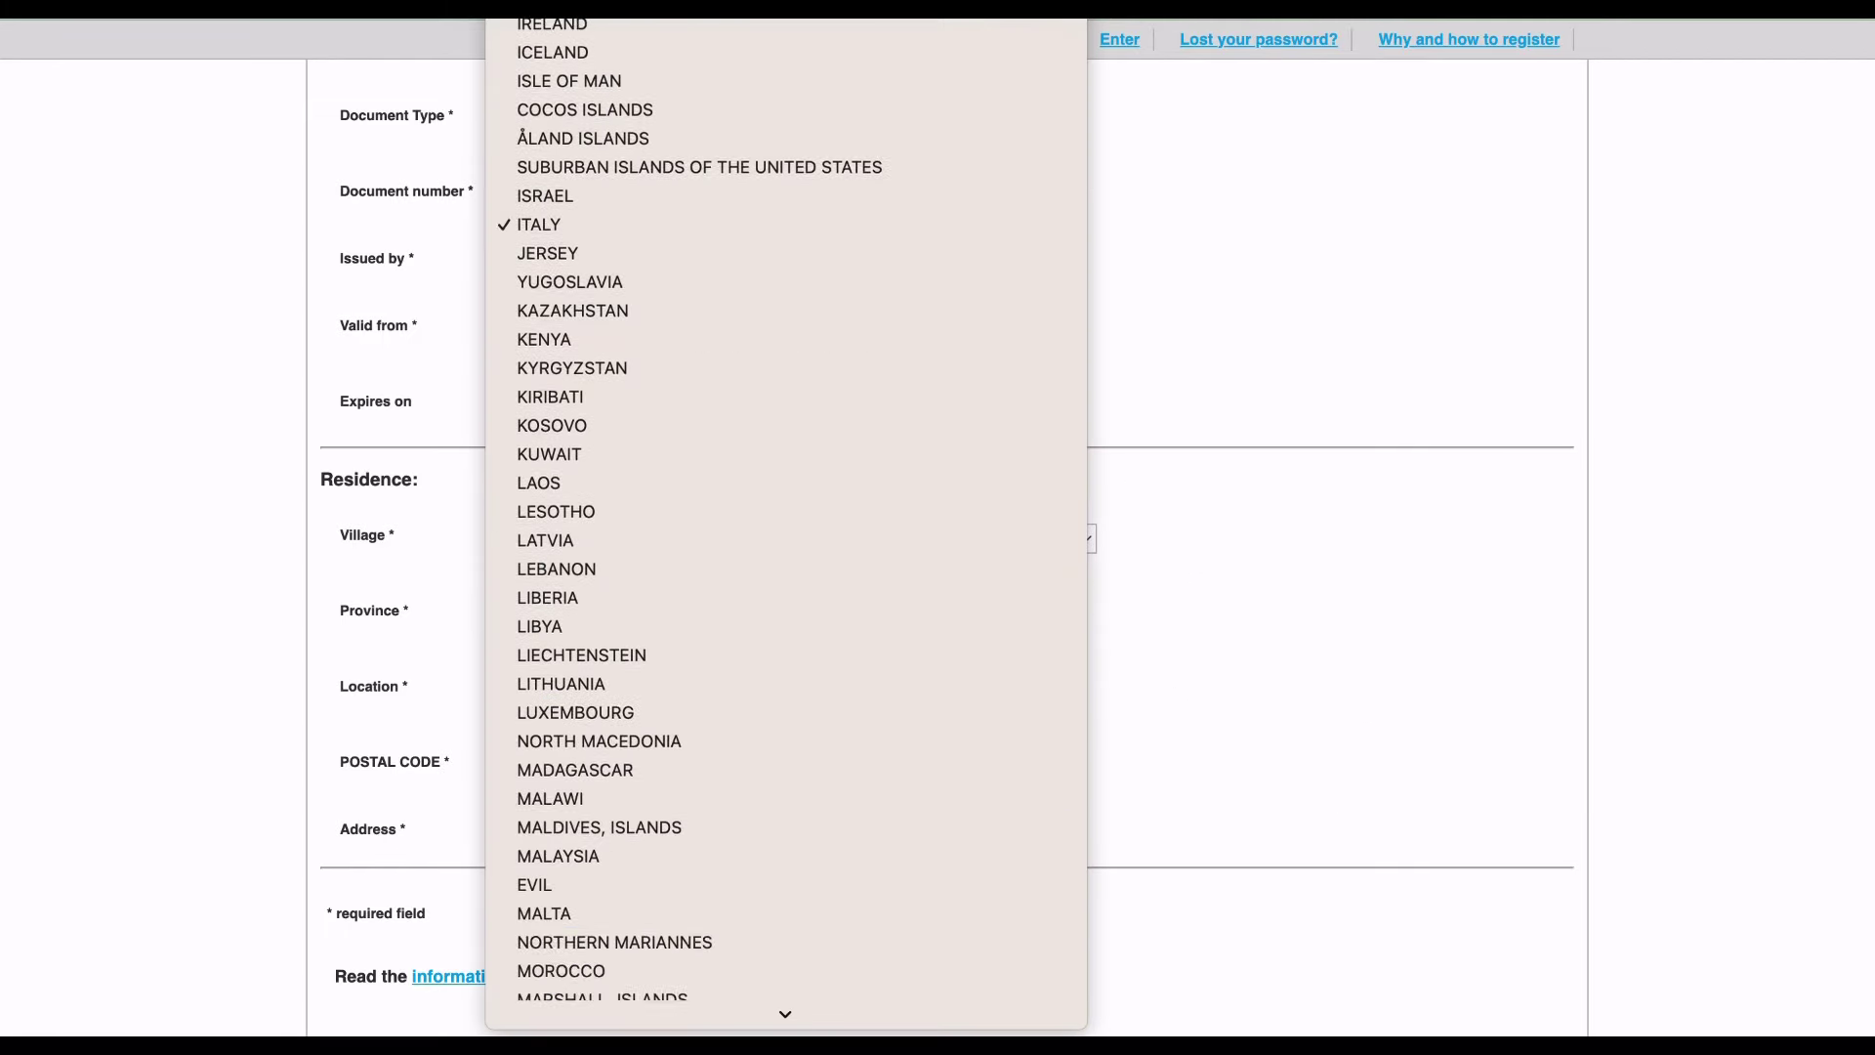
scroll(621, 1012, "down", 5)
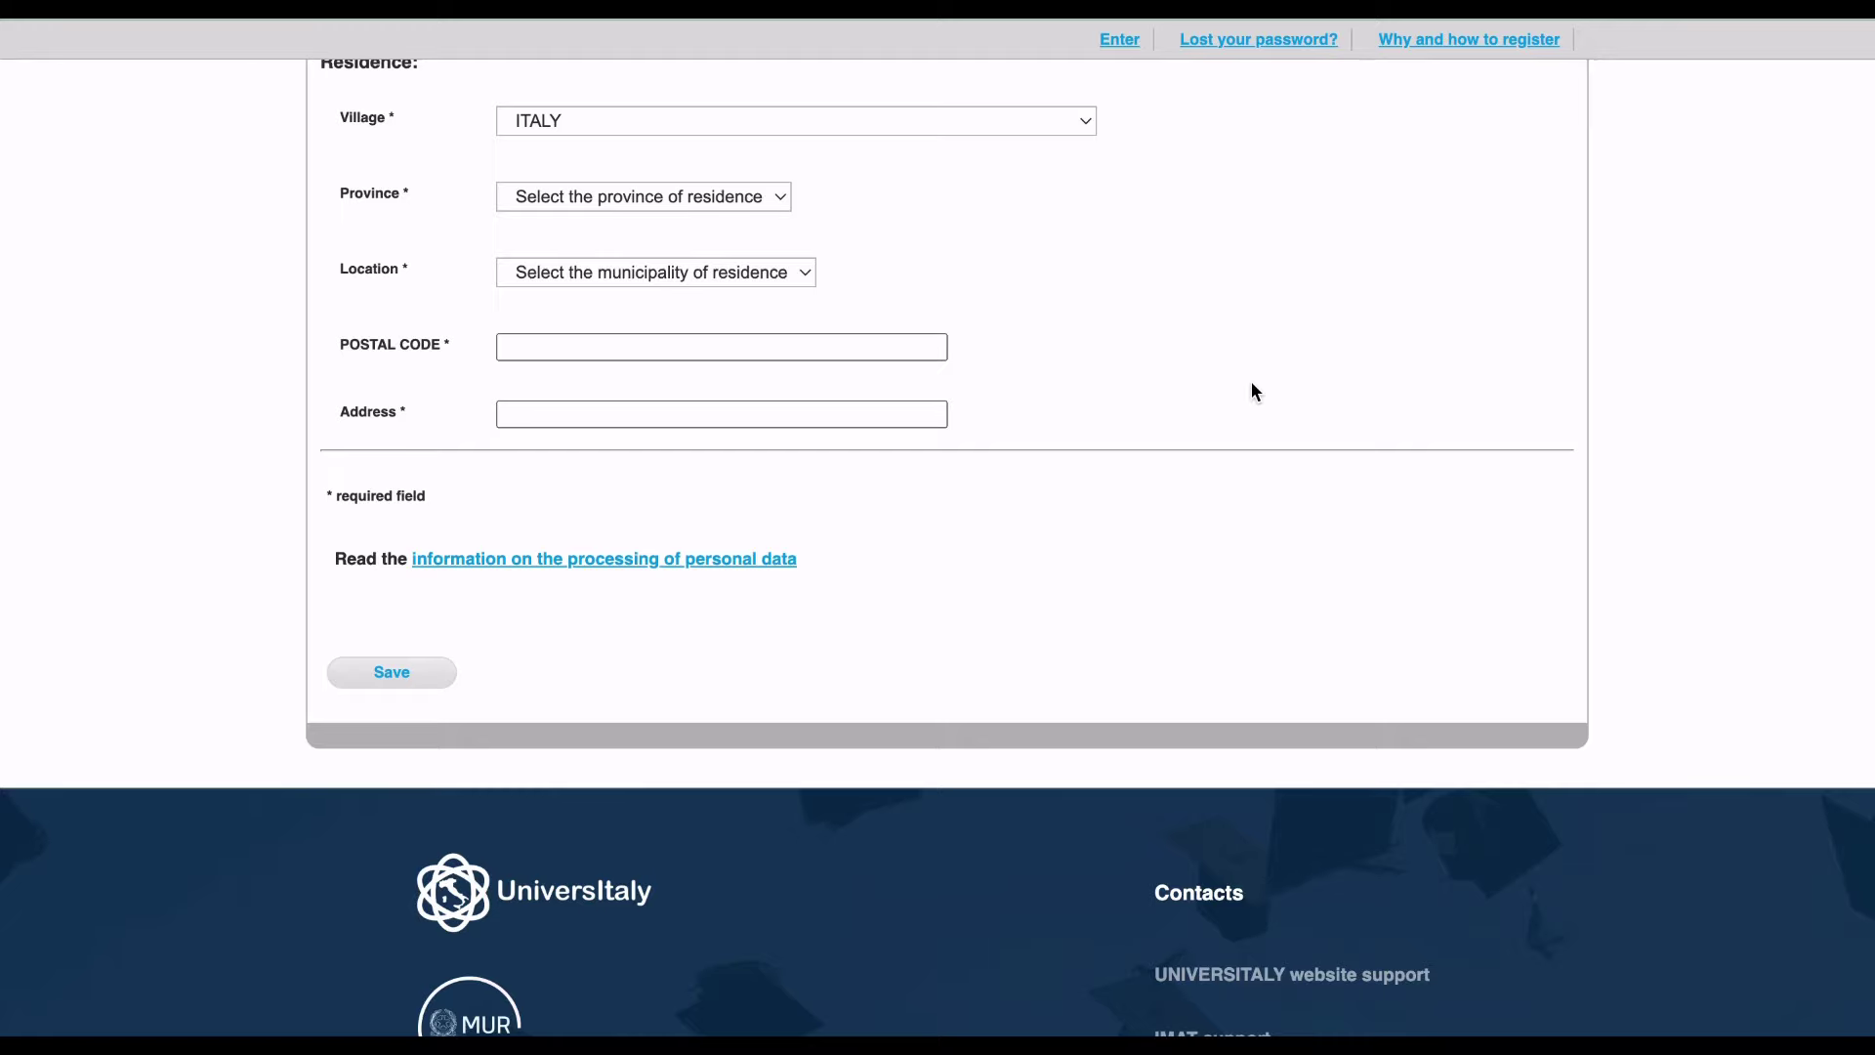
Scroll back up the registration form and reach the STUDENTS > Reserved area dashboard.
scroll(1252, 383, "up", 6)
scroll(1252, 383, "up", 7)
scroll(1252, 383, "up", 4)
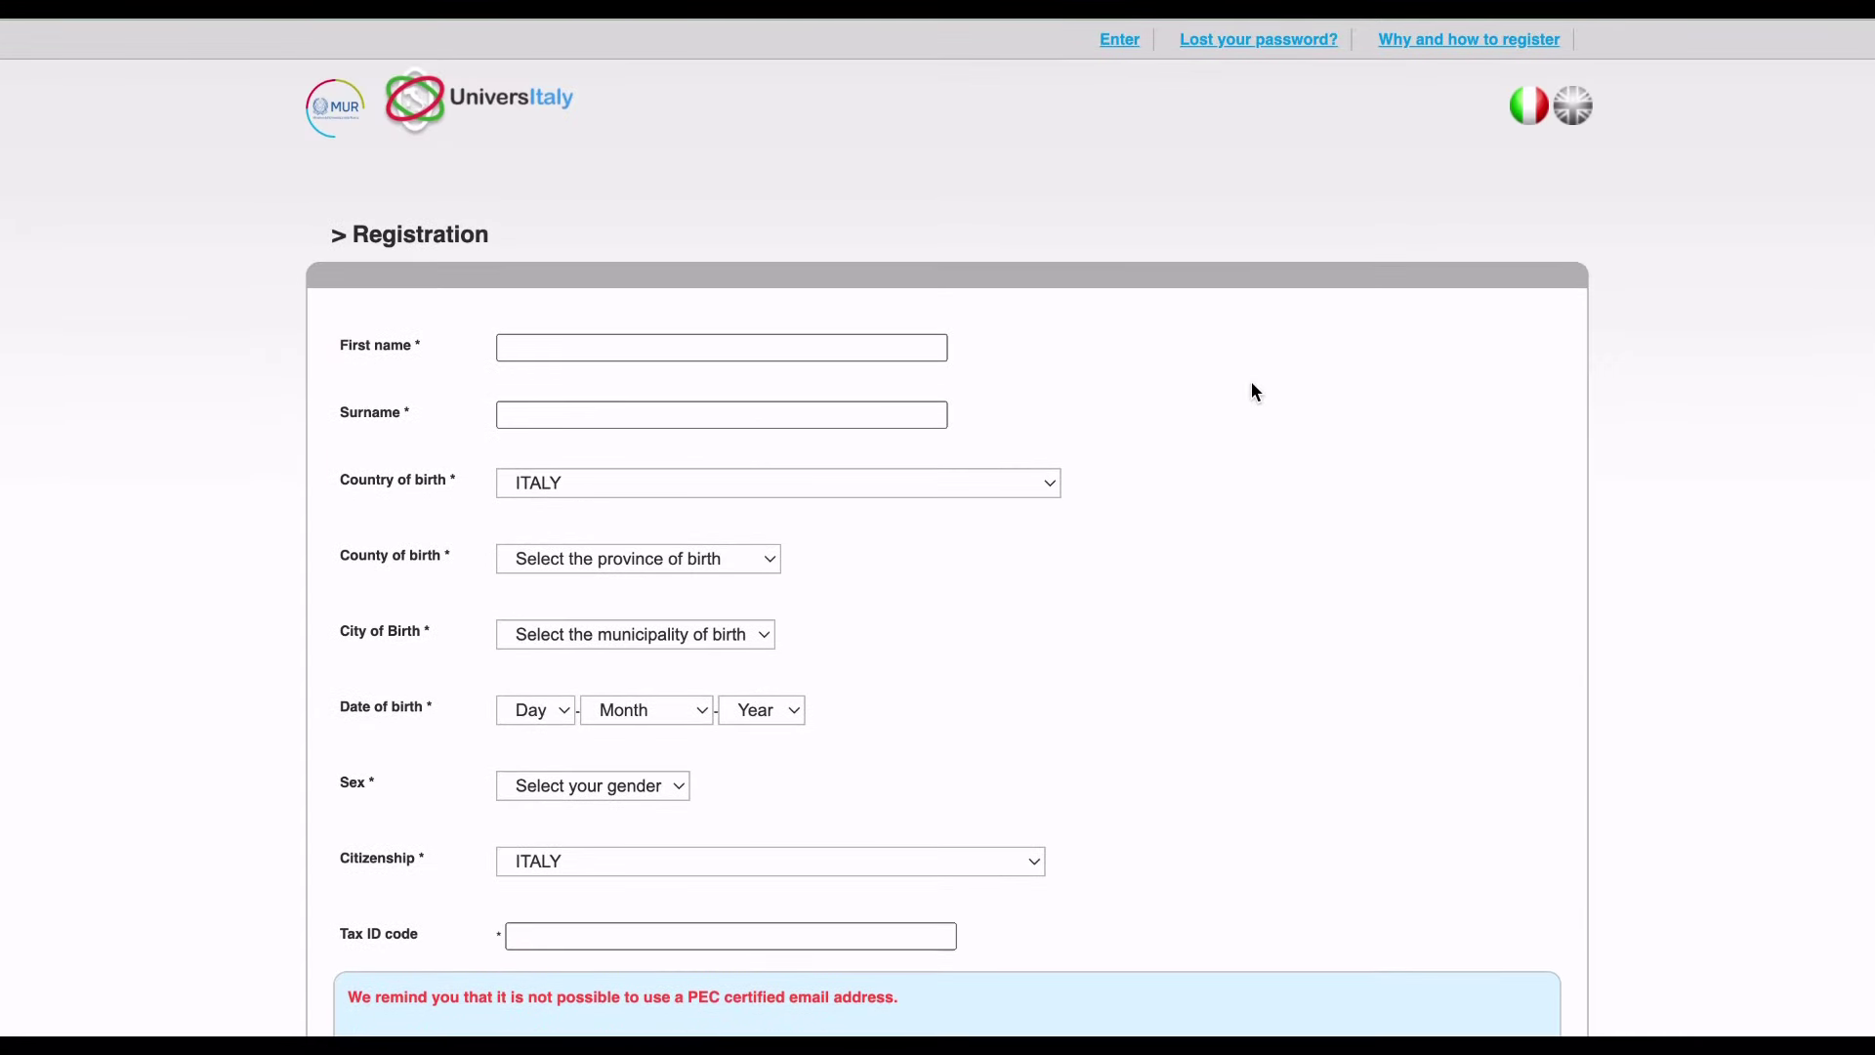
scroll(1251, 392, "down", 1)
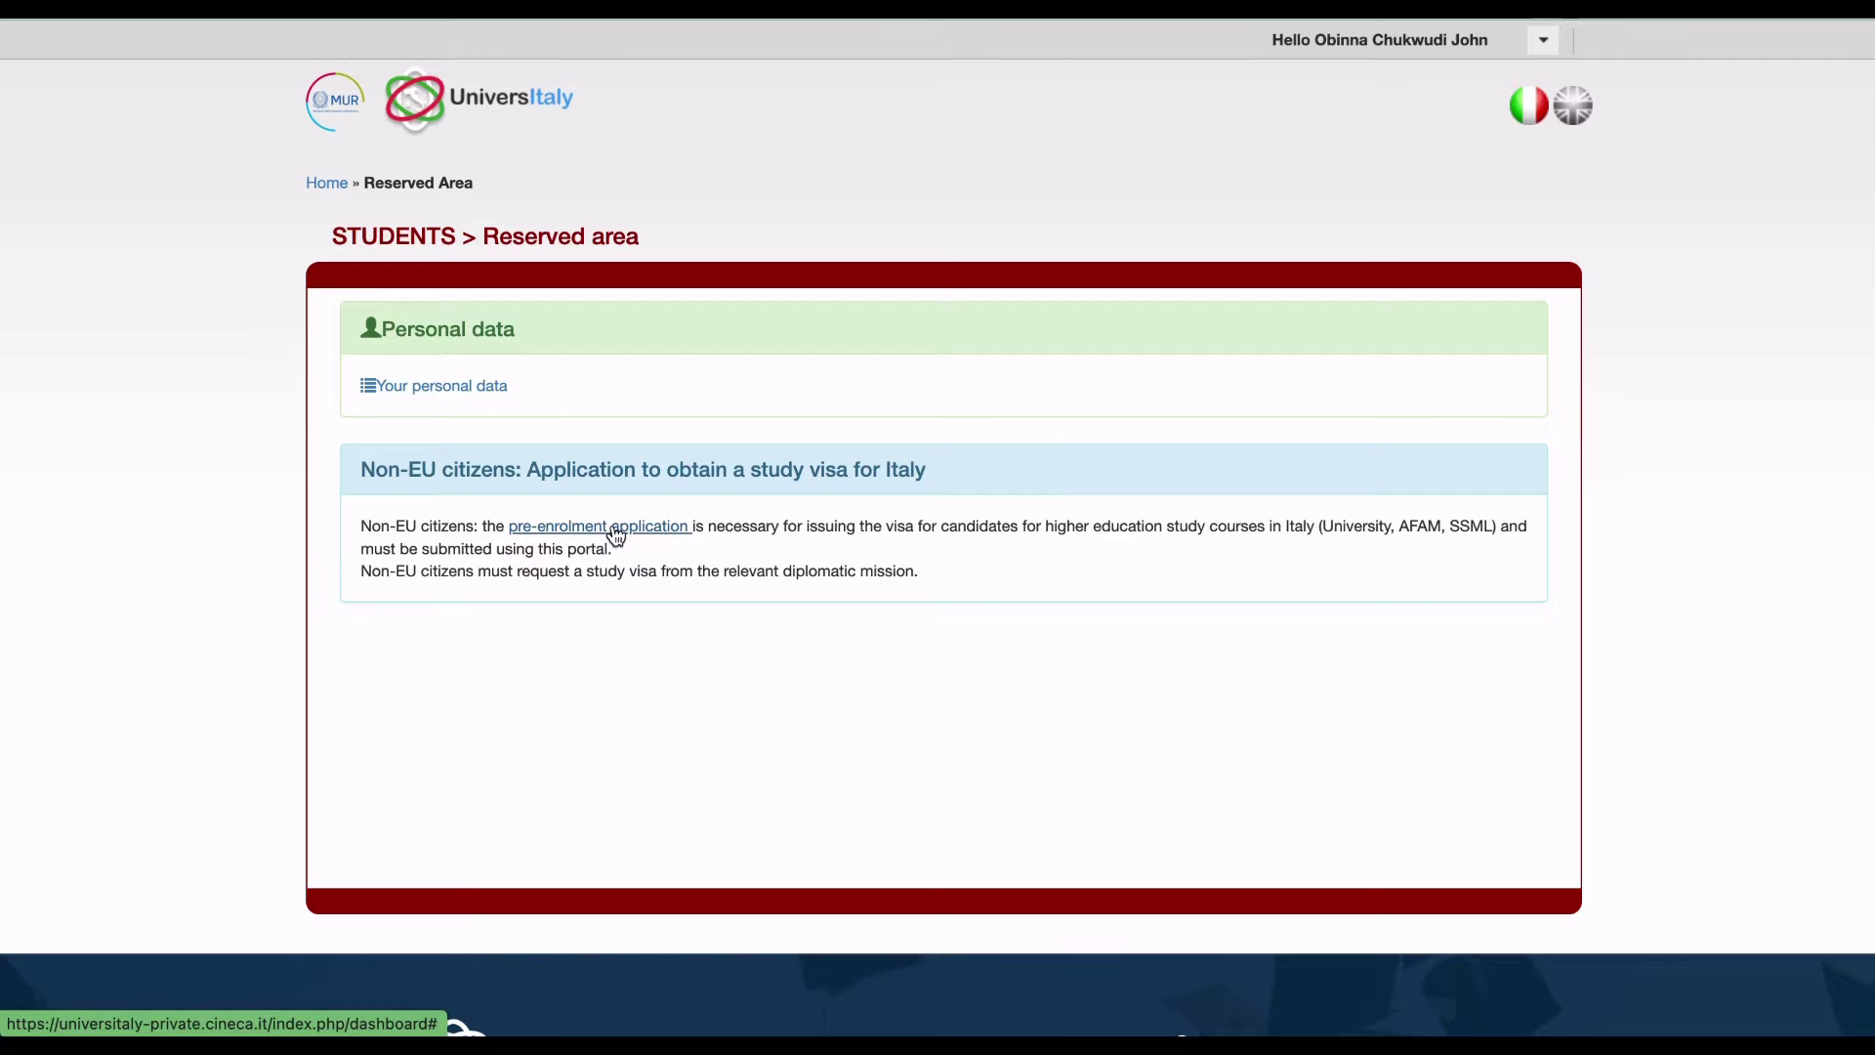
Start the non-EU pre-enrolment application and open its questions to reach Step B.
left_click(615, 535)
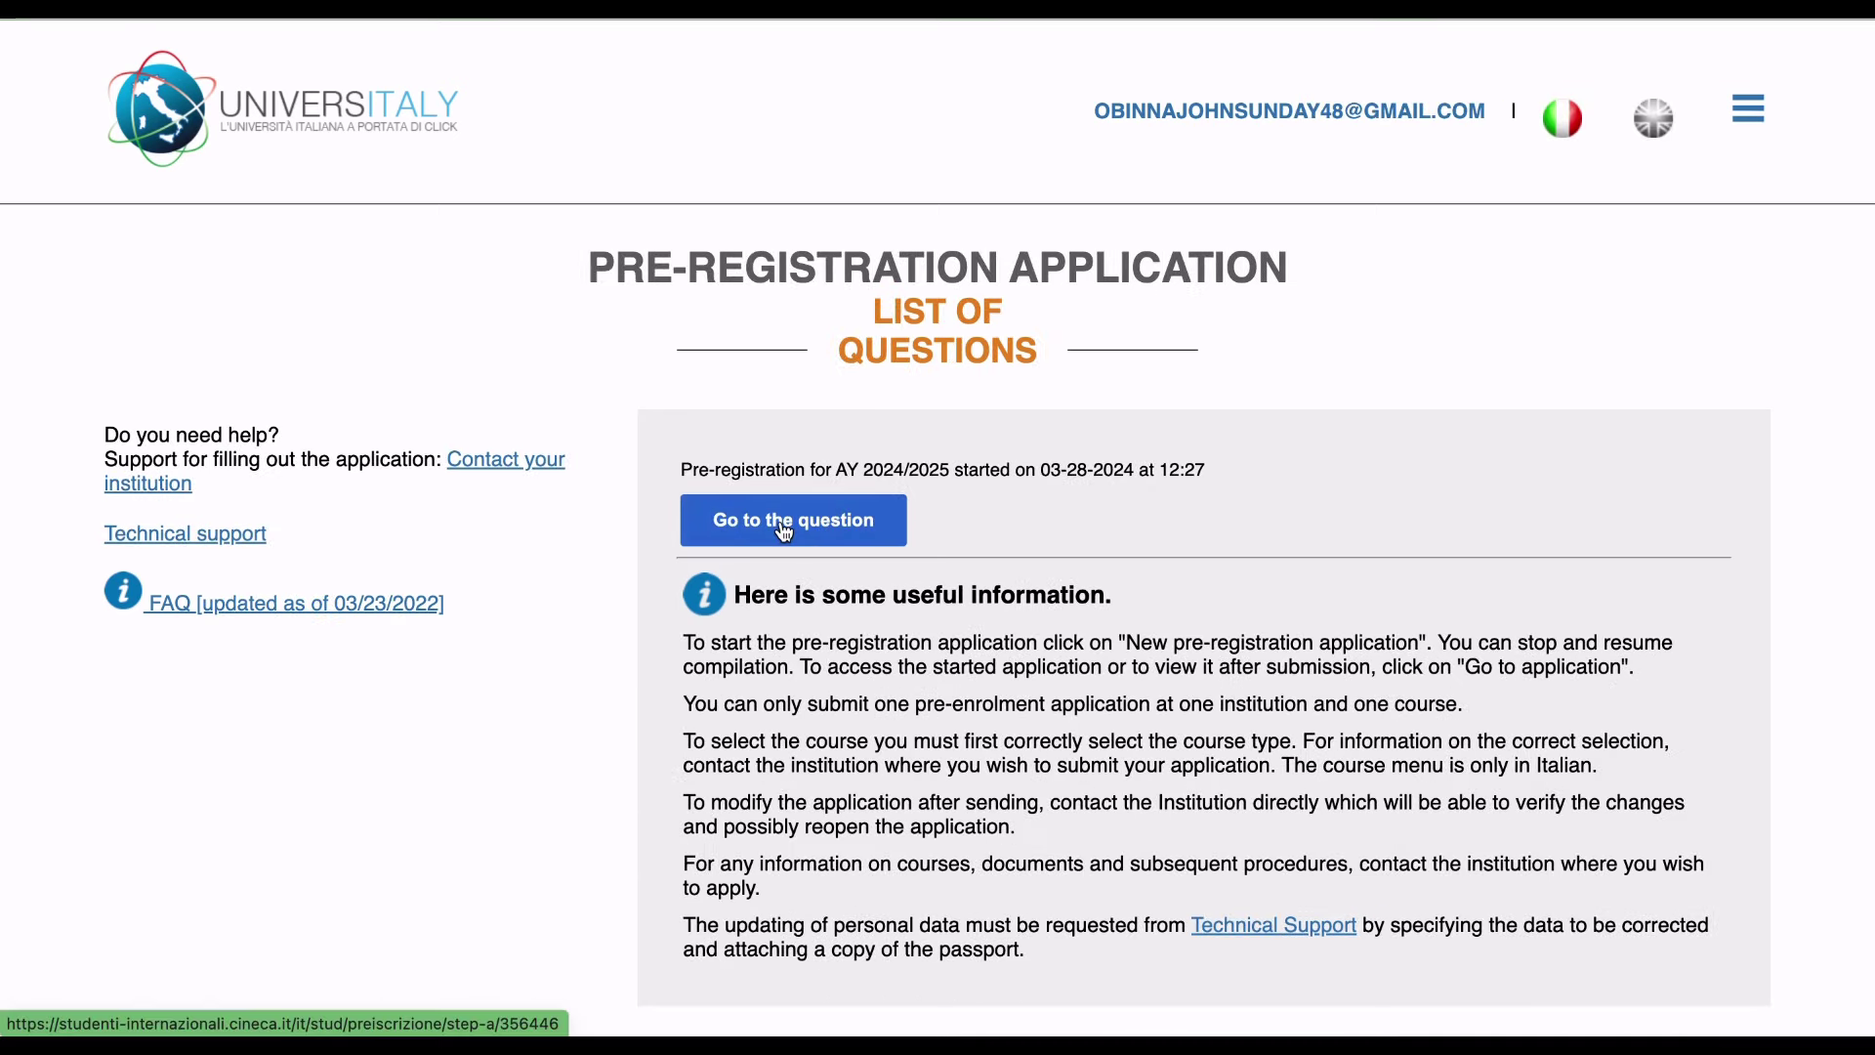
left_click(781, 522)
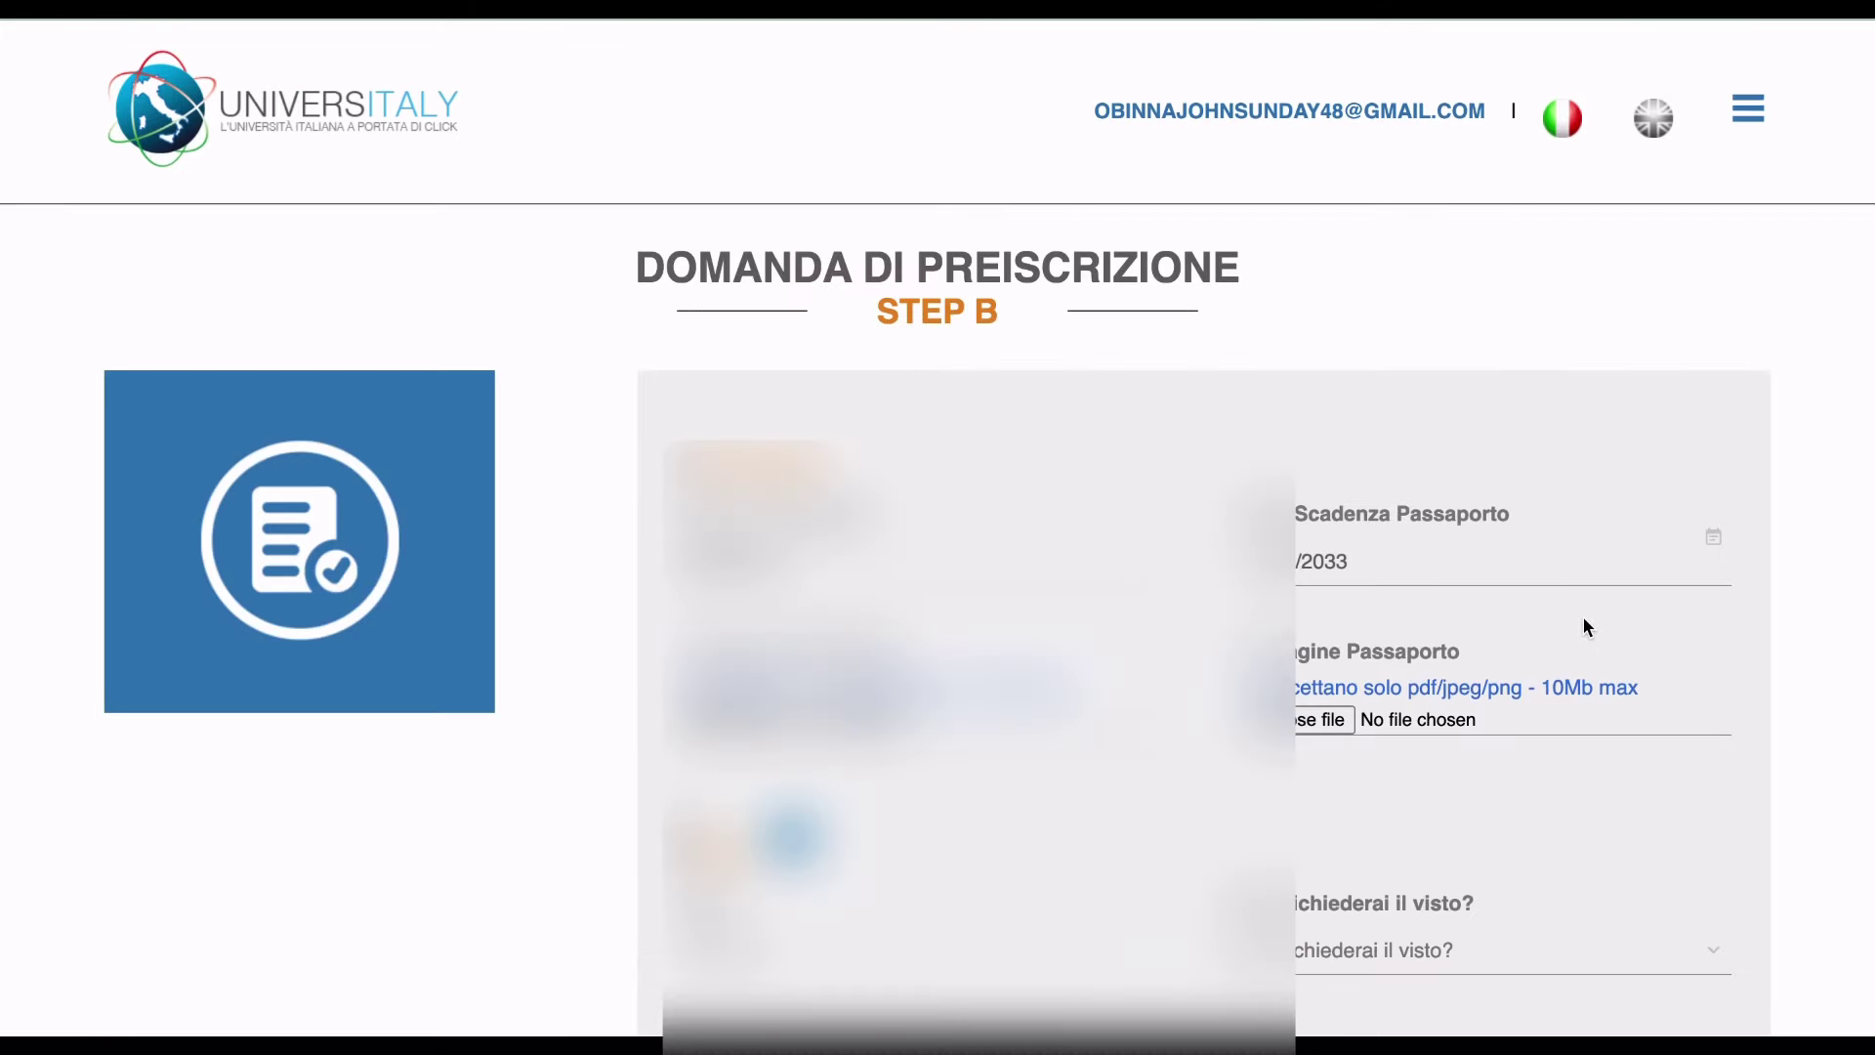
Translate Step B to English; request the visa at CONSULATE GENERAL LAGOS to enroll in a study course.
right_click(1328, 329)
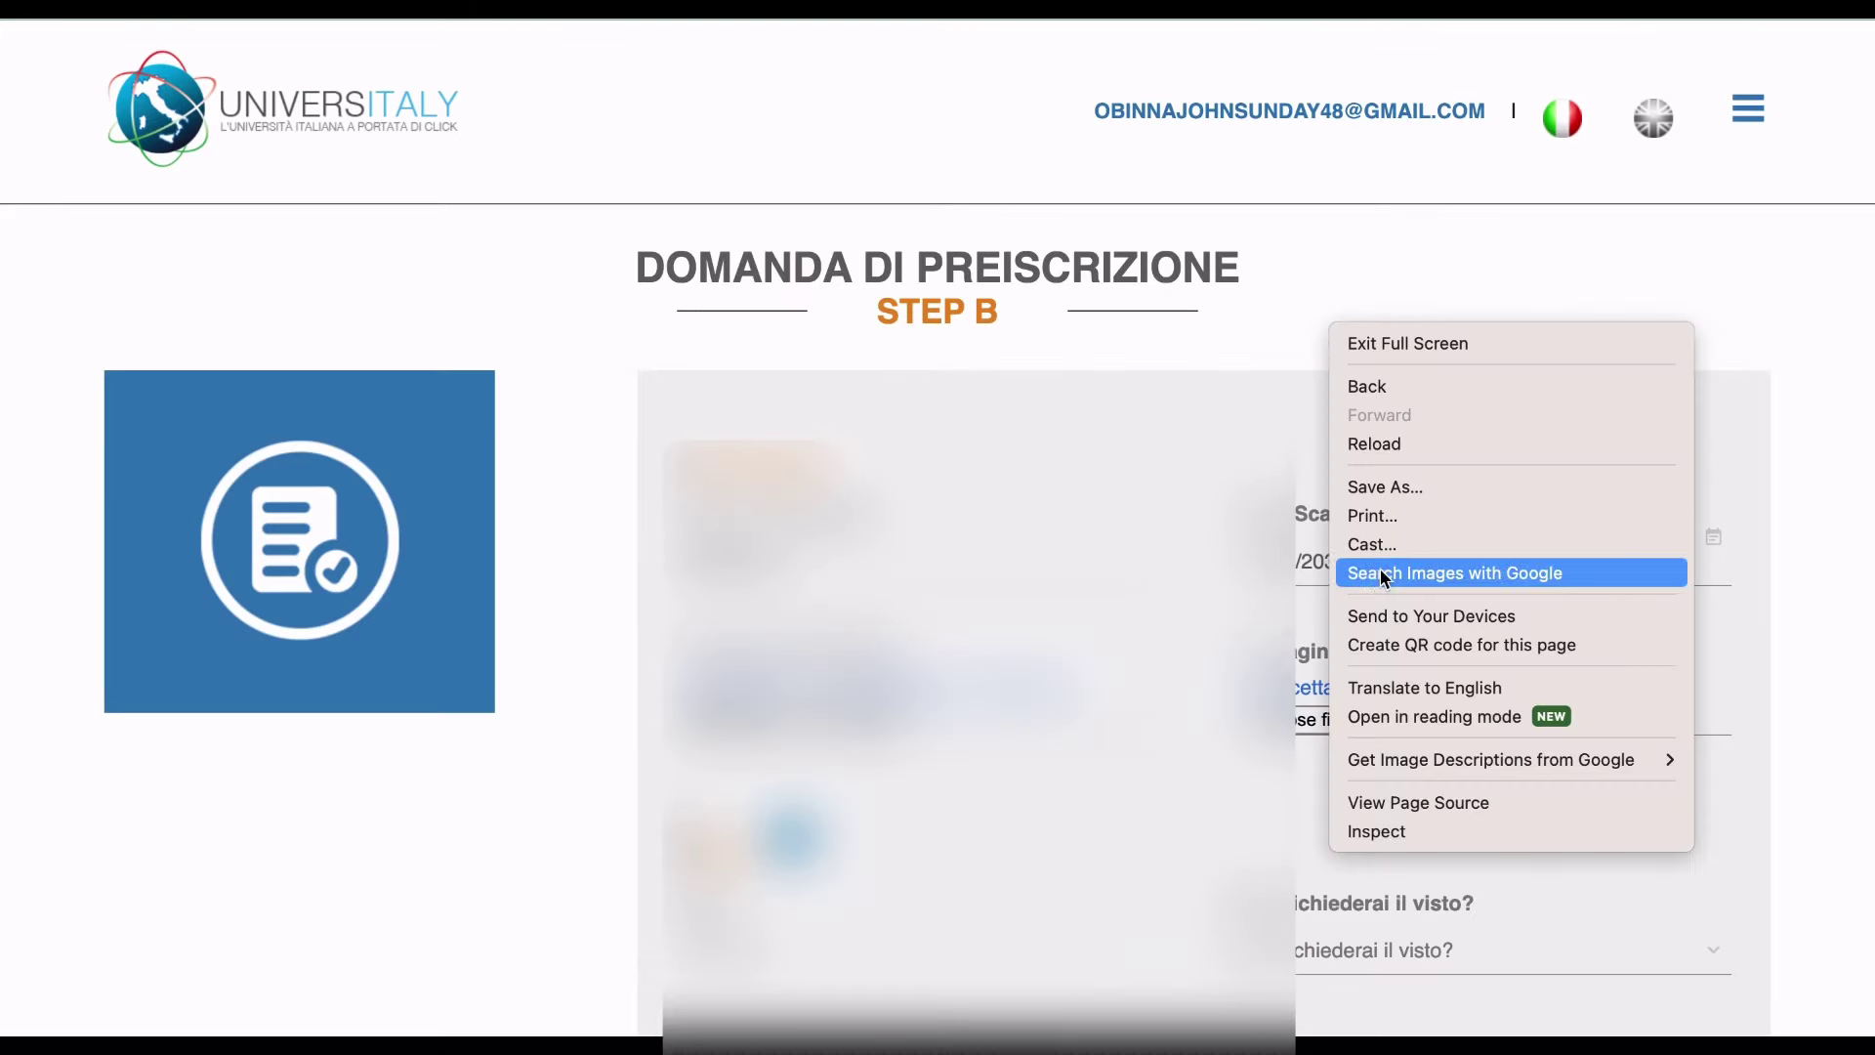
left_click(1379, 689)
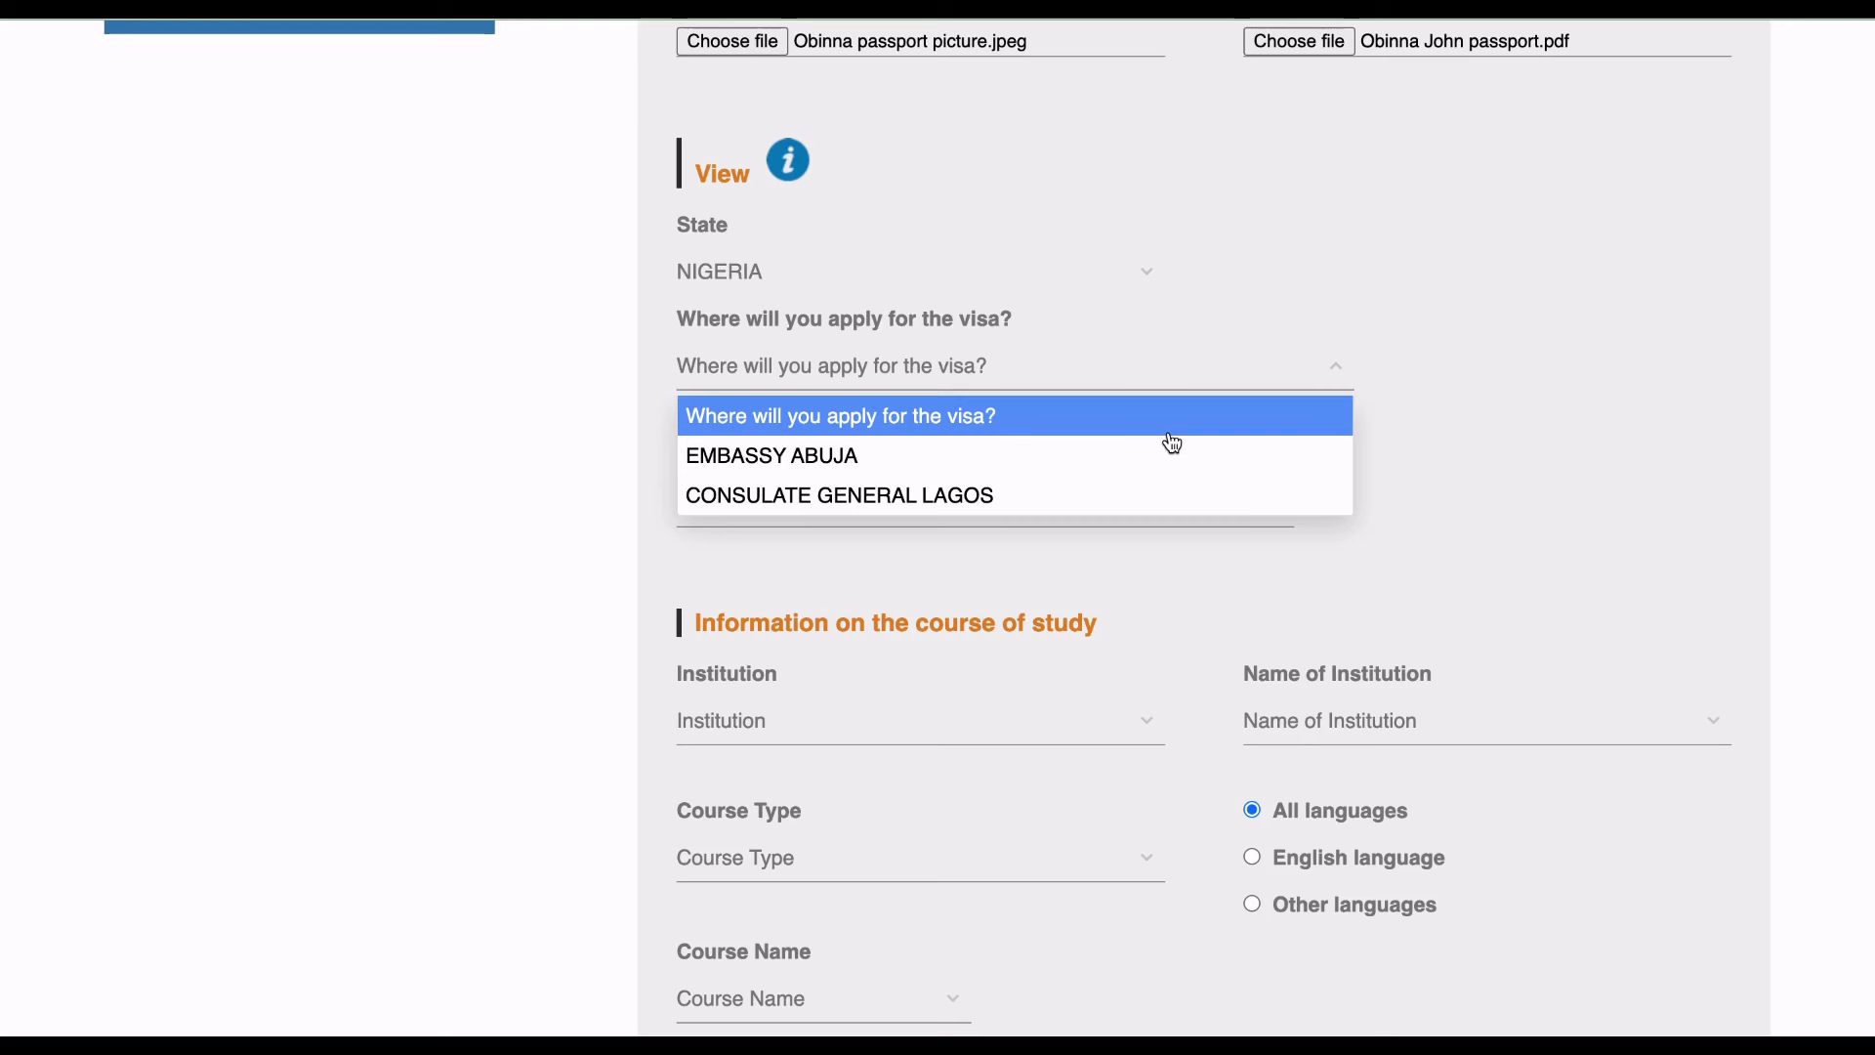
left_click(962, 496)
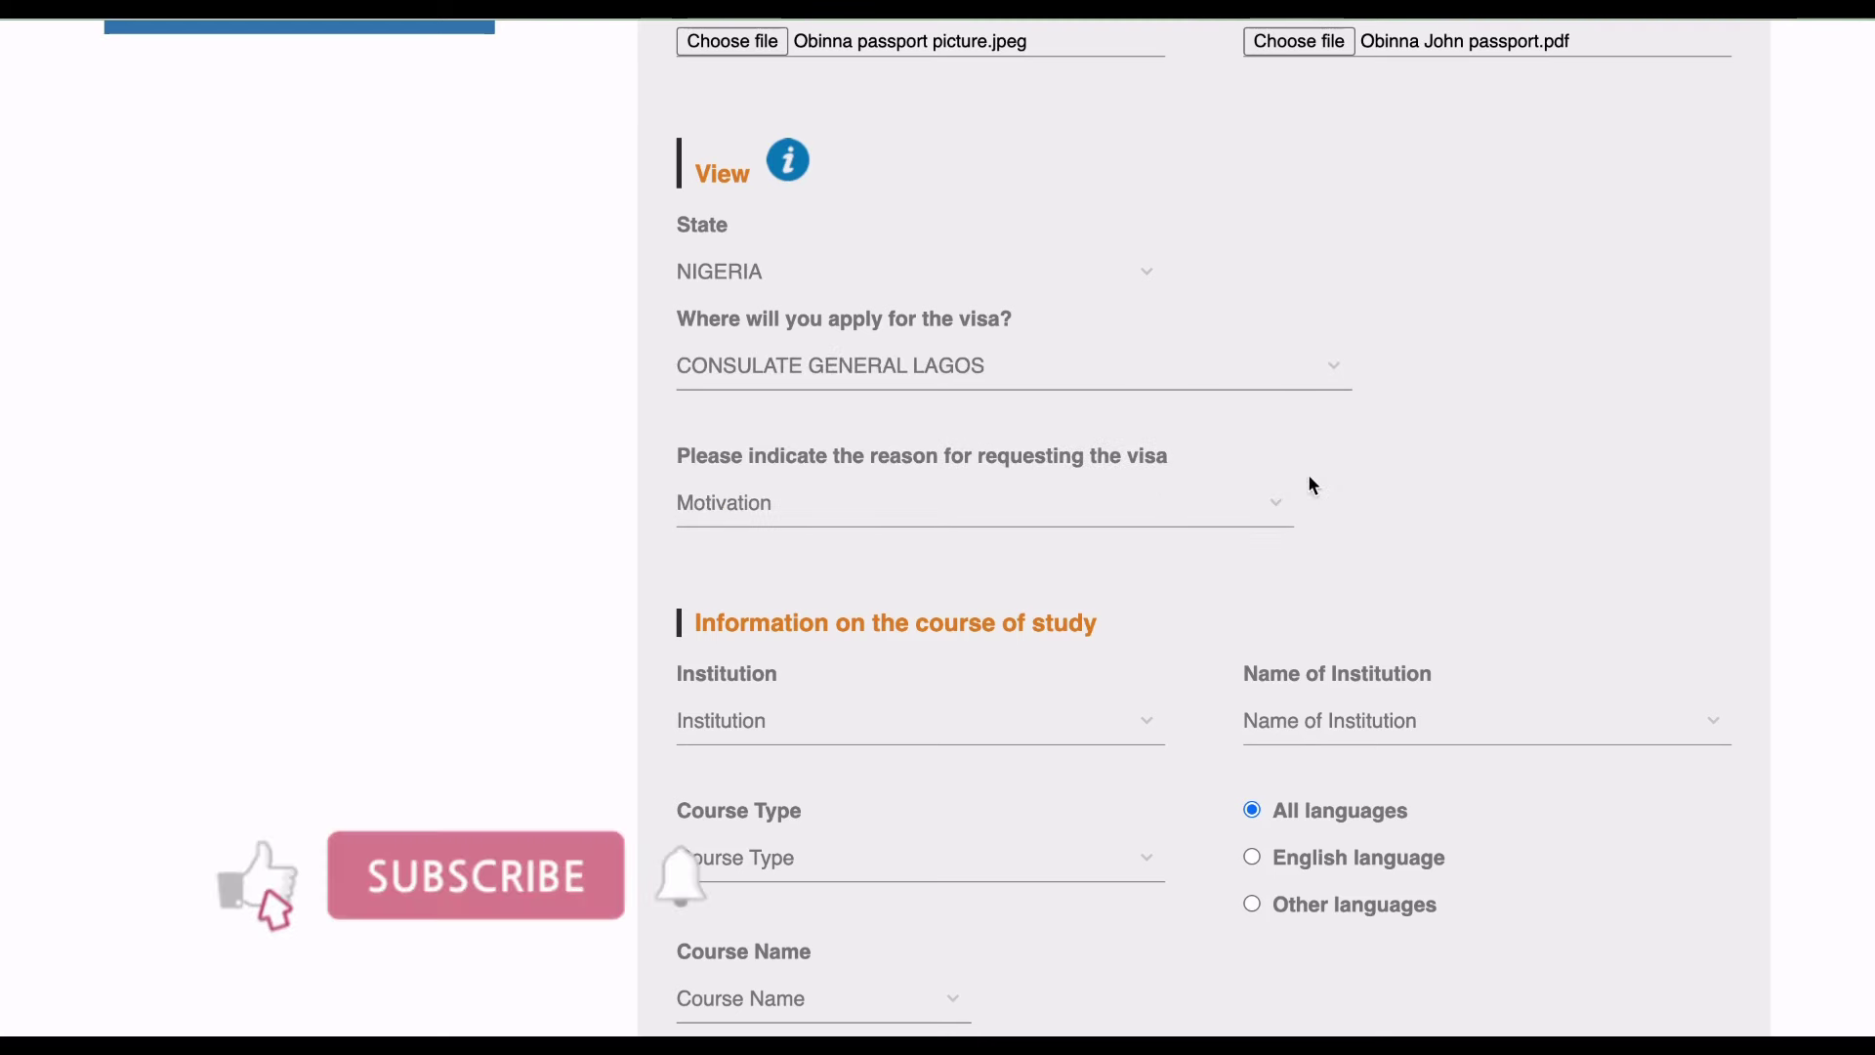
scroll(1450, 506, "down", 1)
scroll(1448, 506, "down", 2)
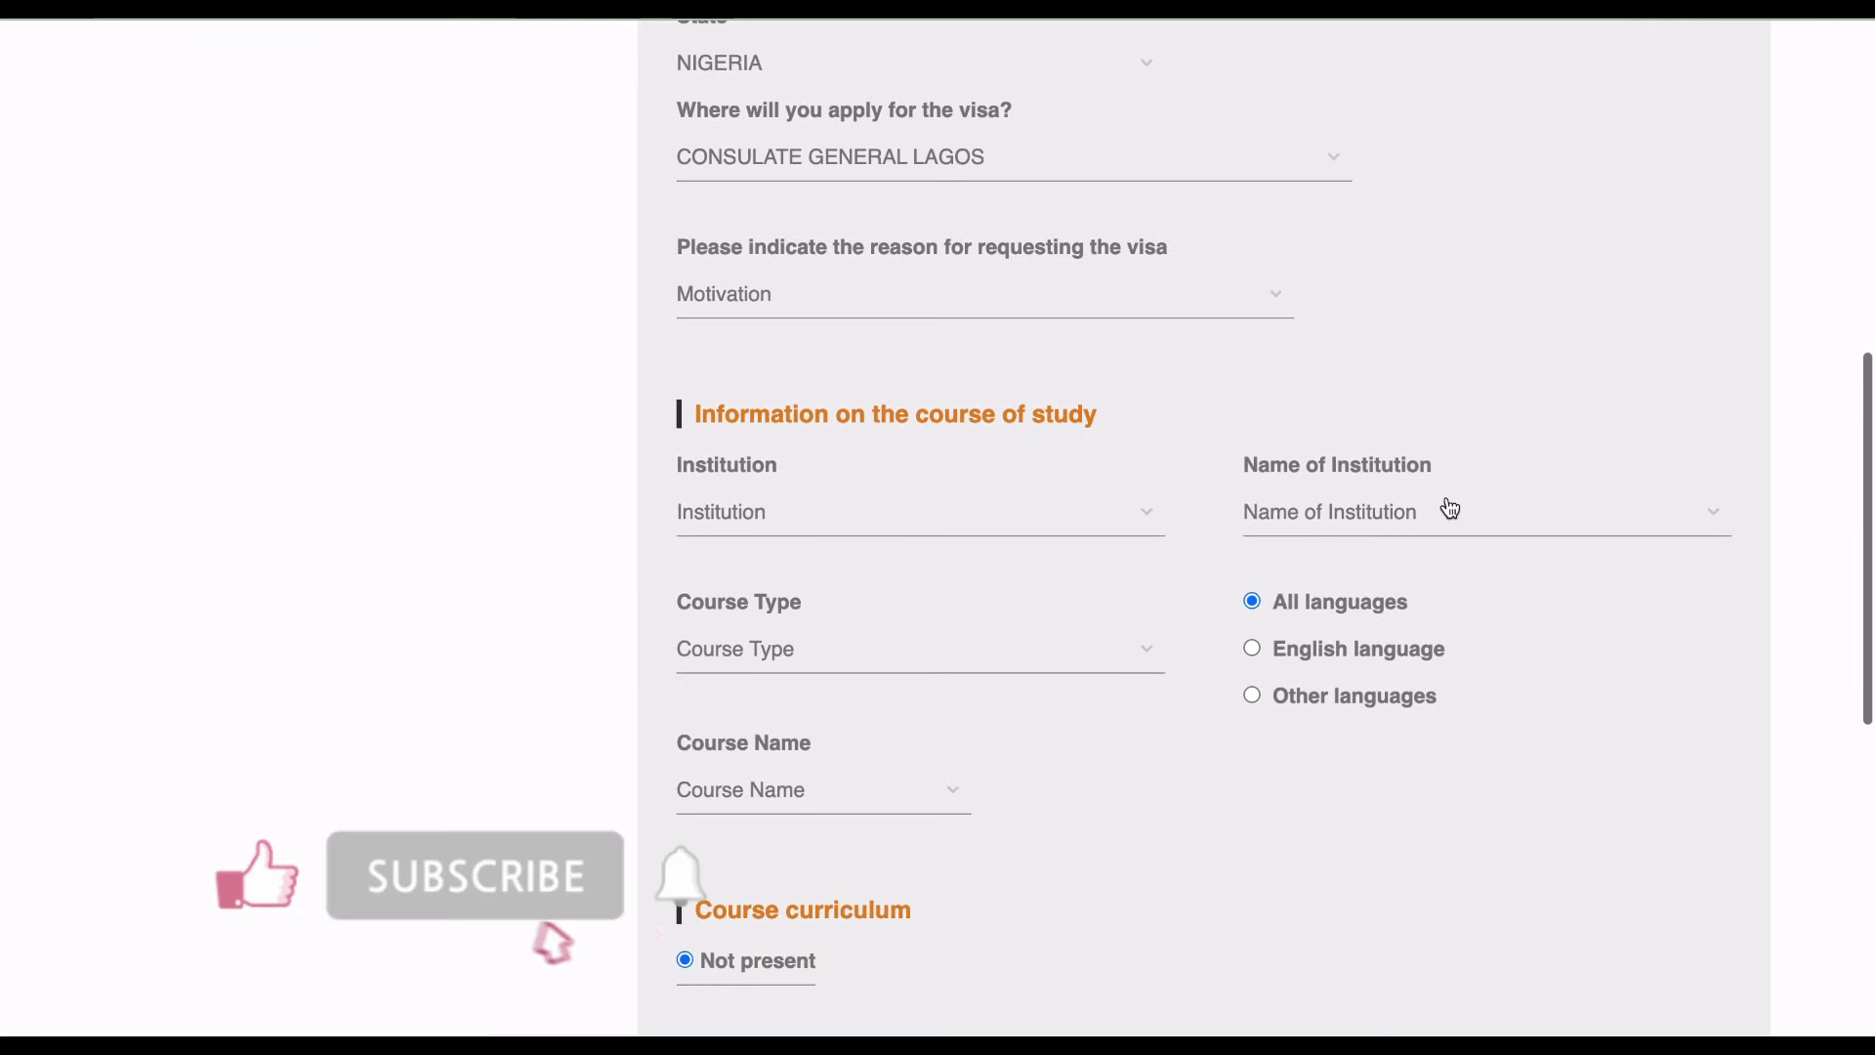
left_click(1255, 306)
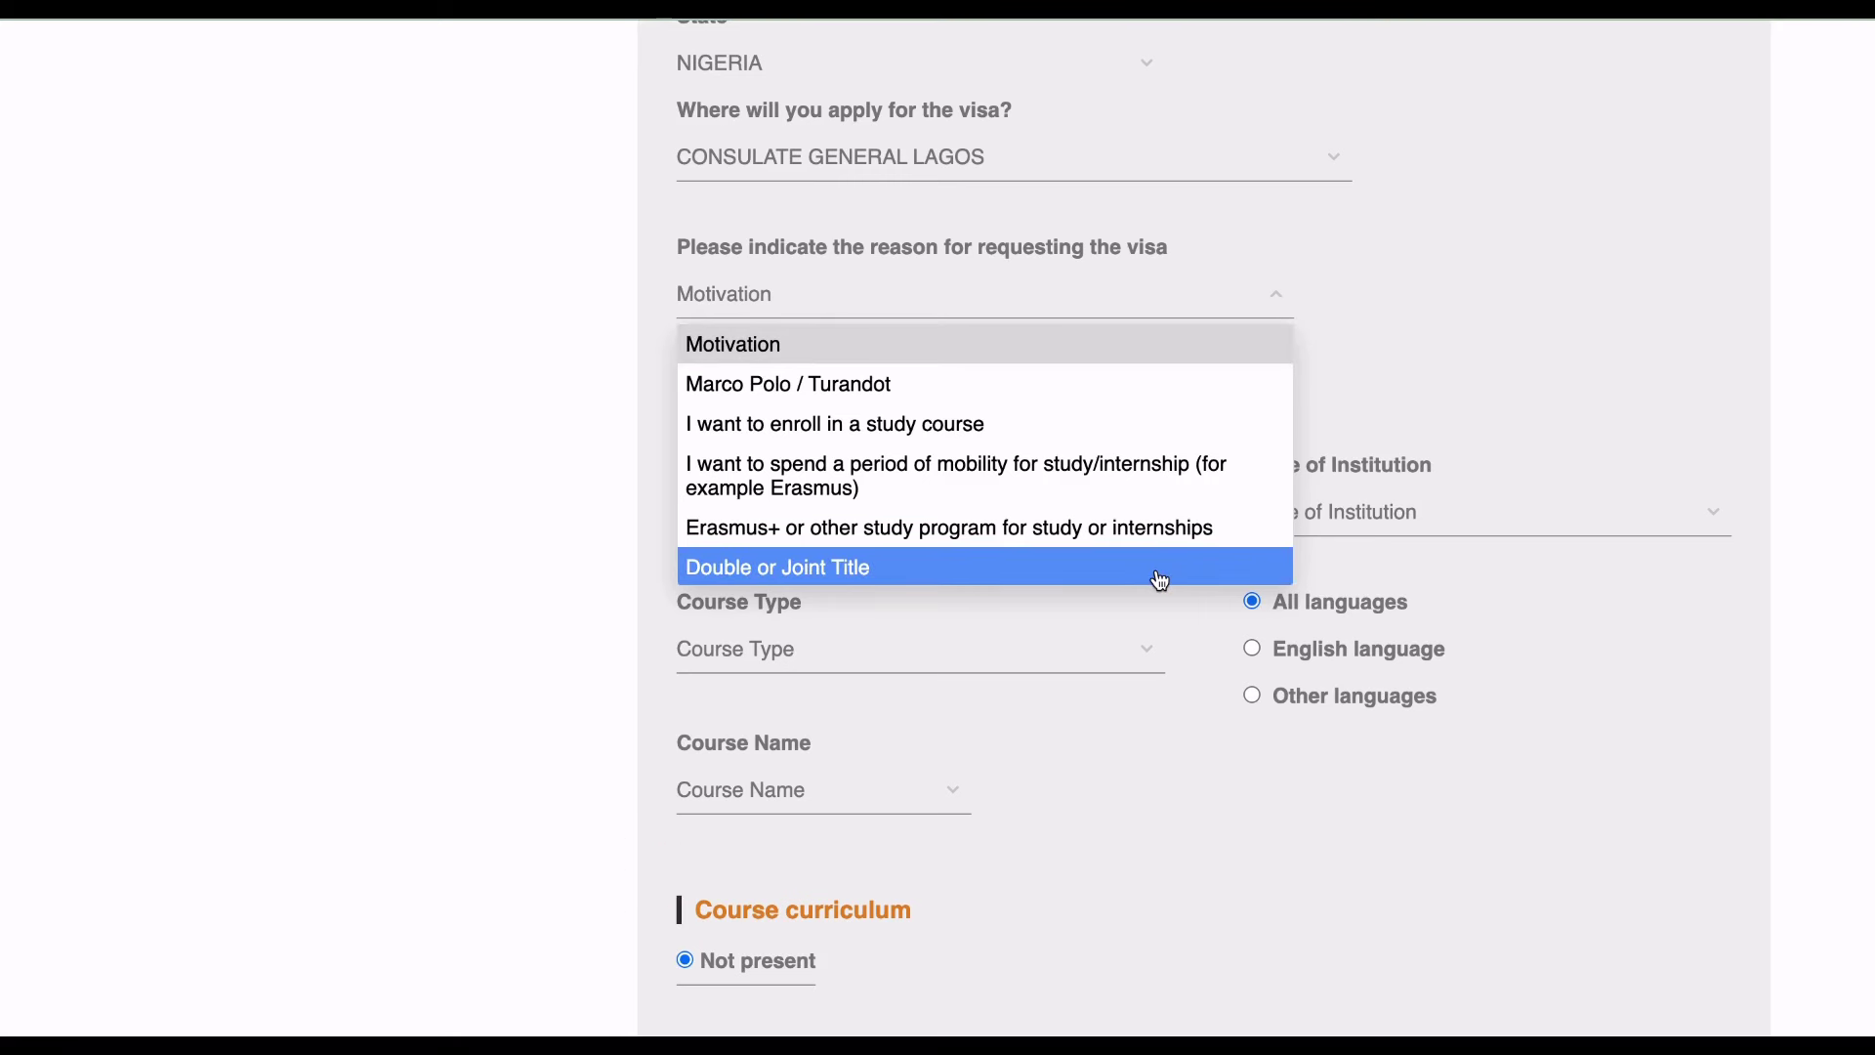
left_click(1098, 434)
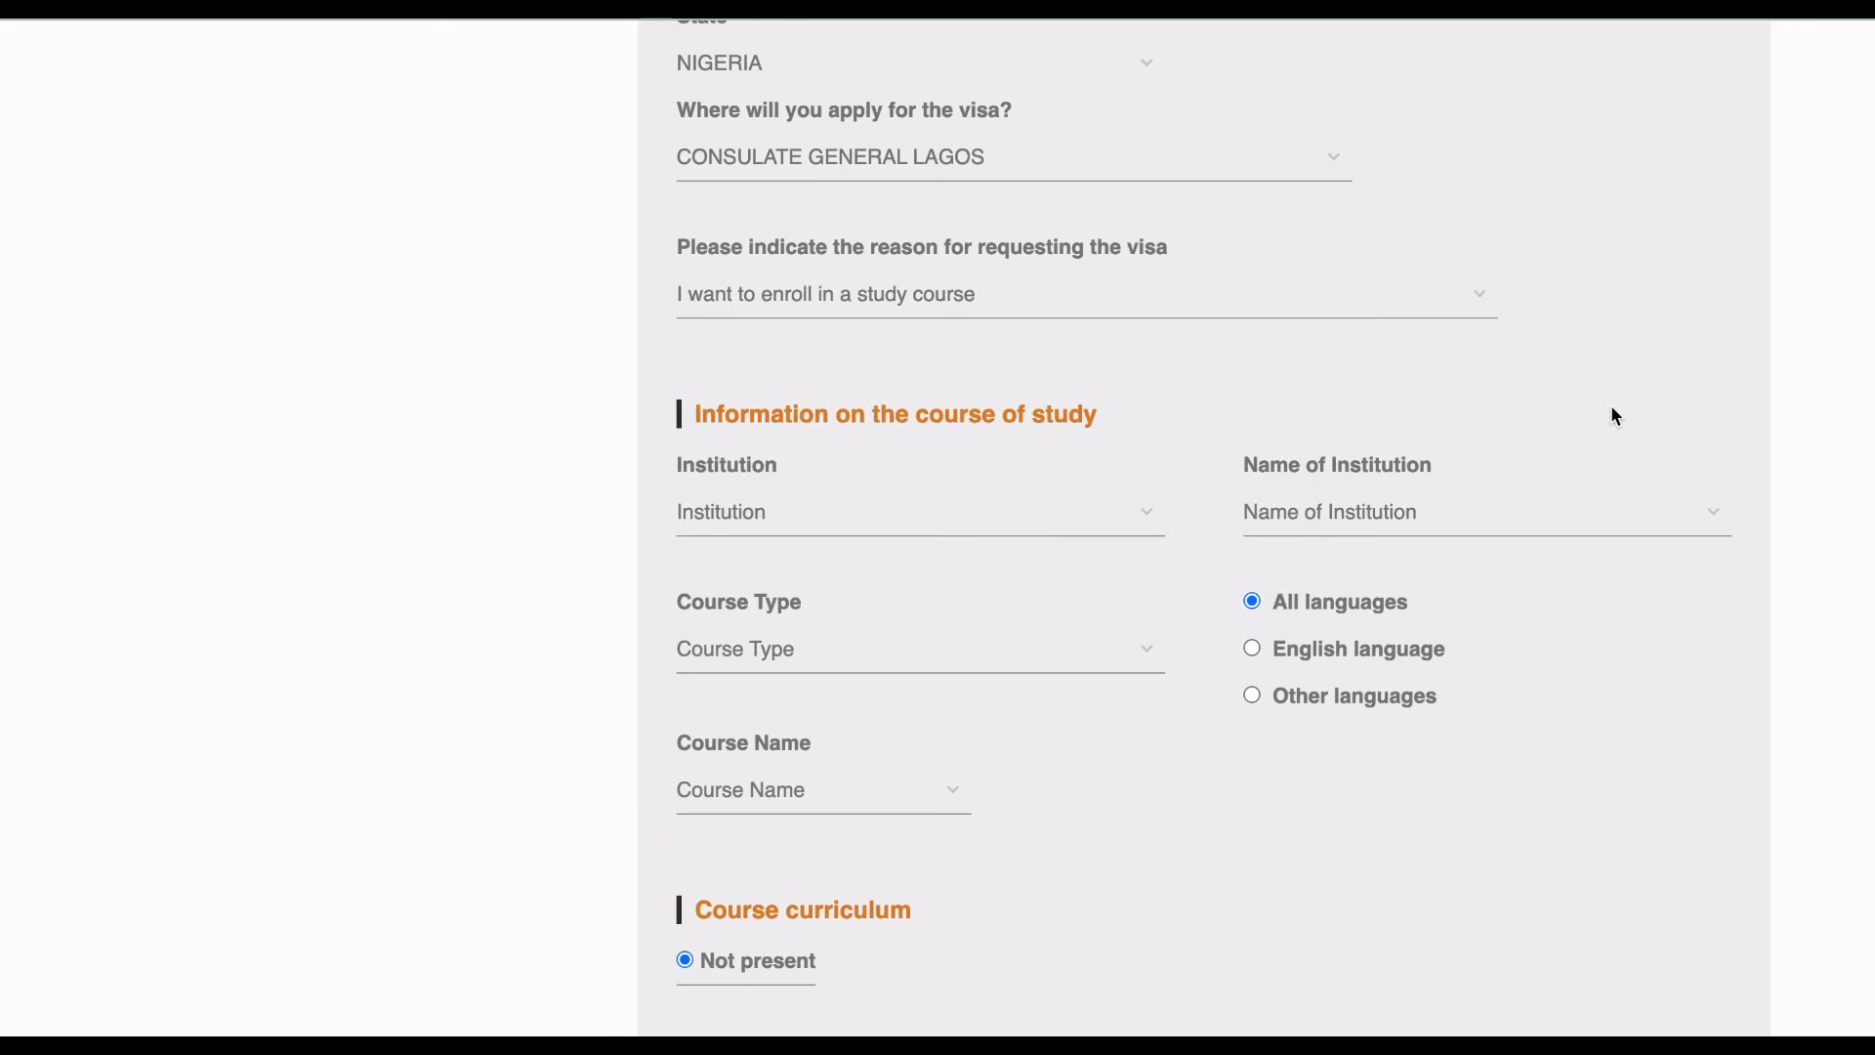
Set institution type University and pick University of CASSINO and SOUTHERN LAZIO.
scroll(1613, 417, "down", 3)
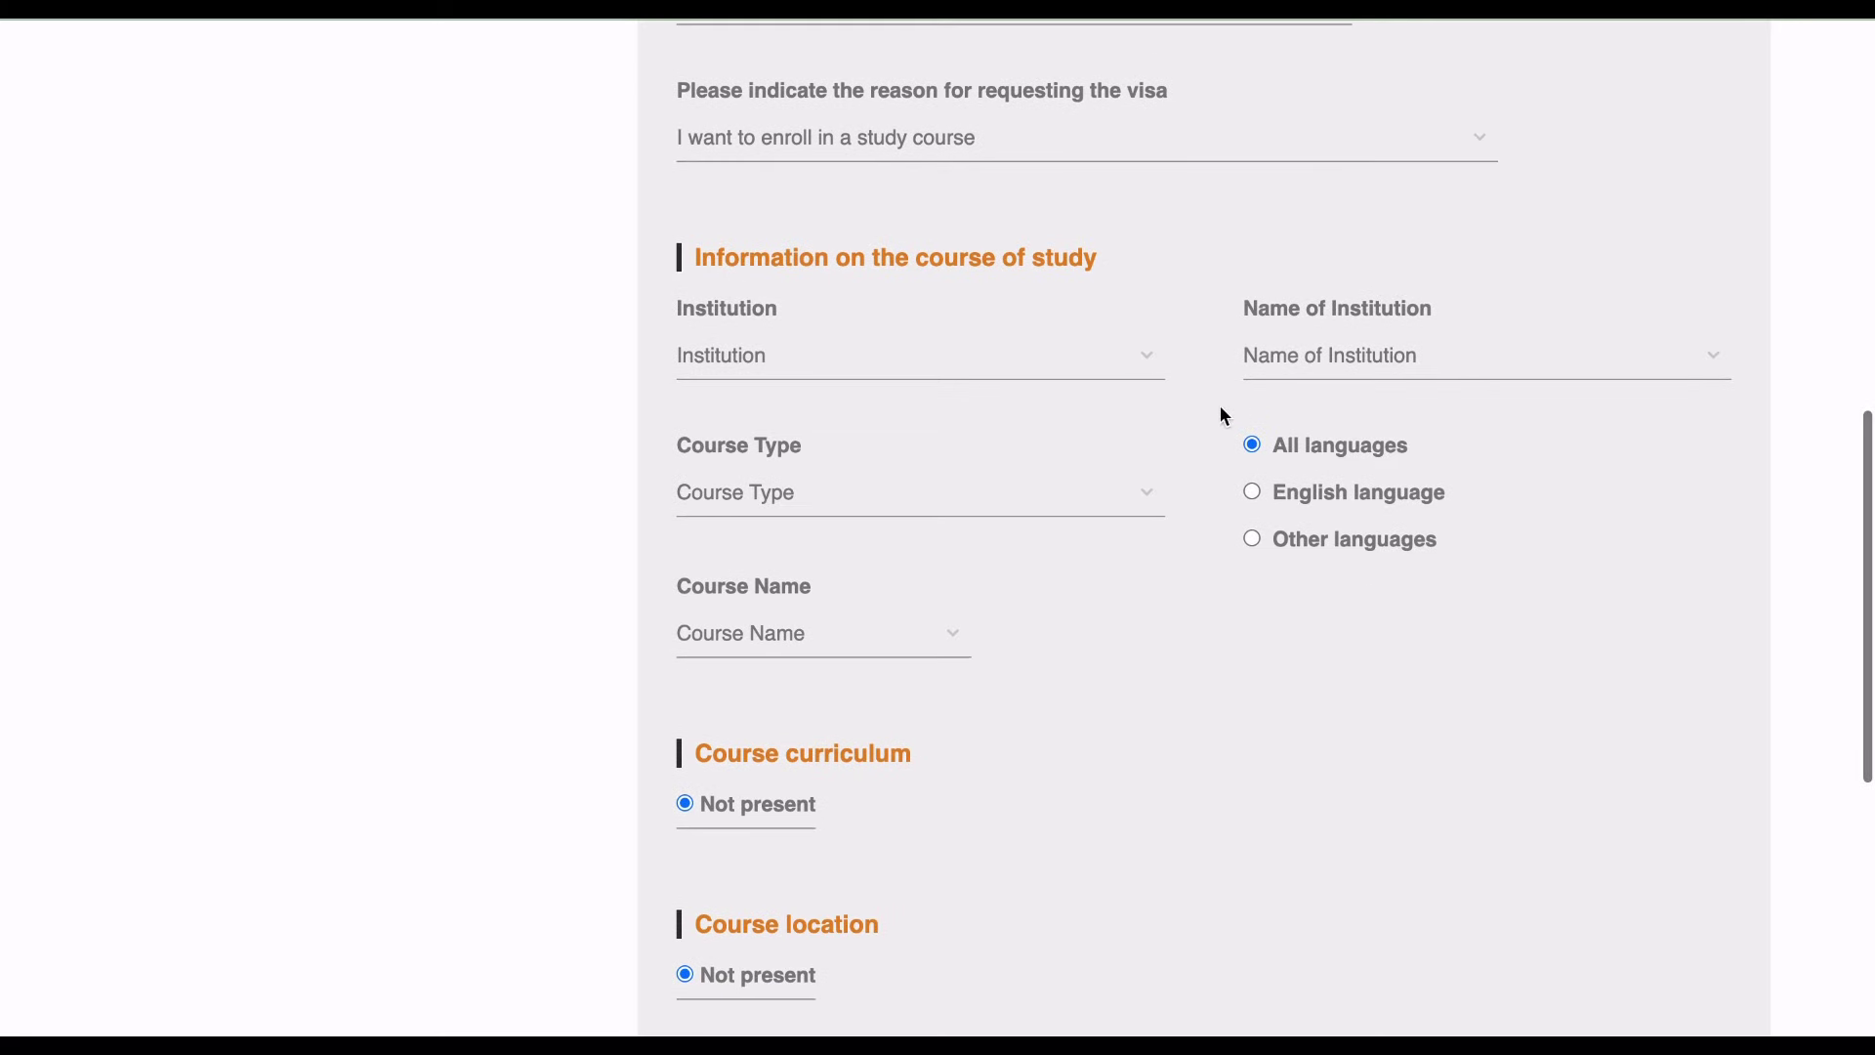
left_click(1130, 366)
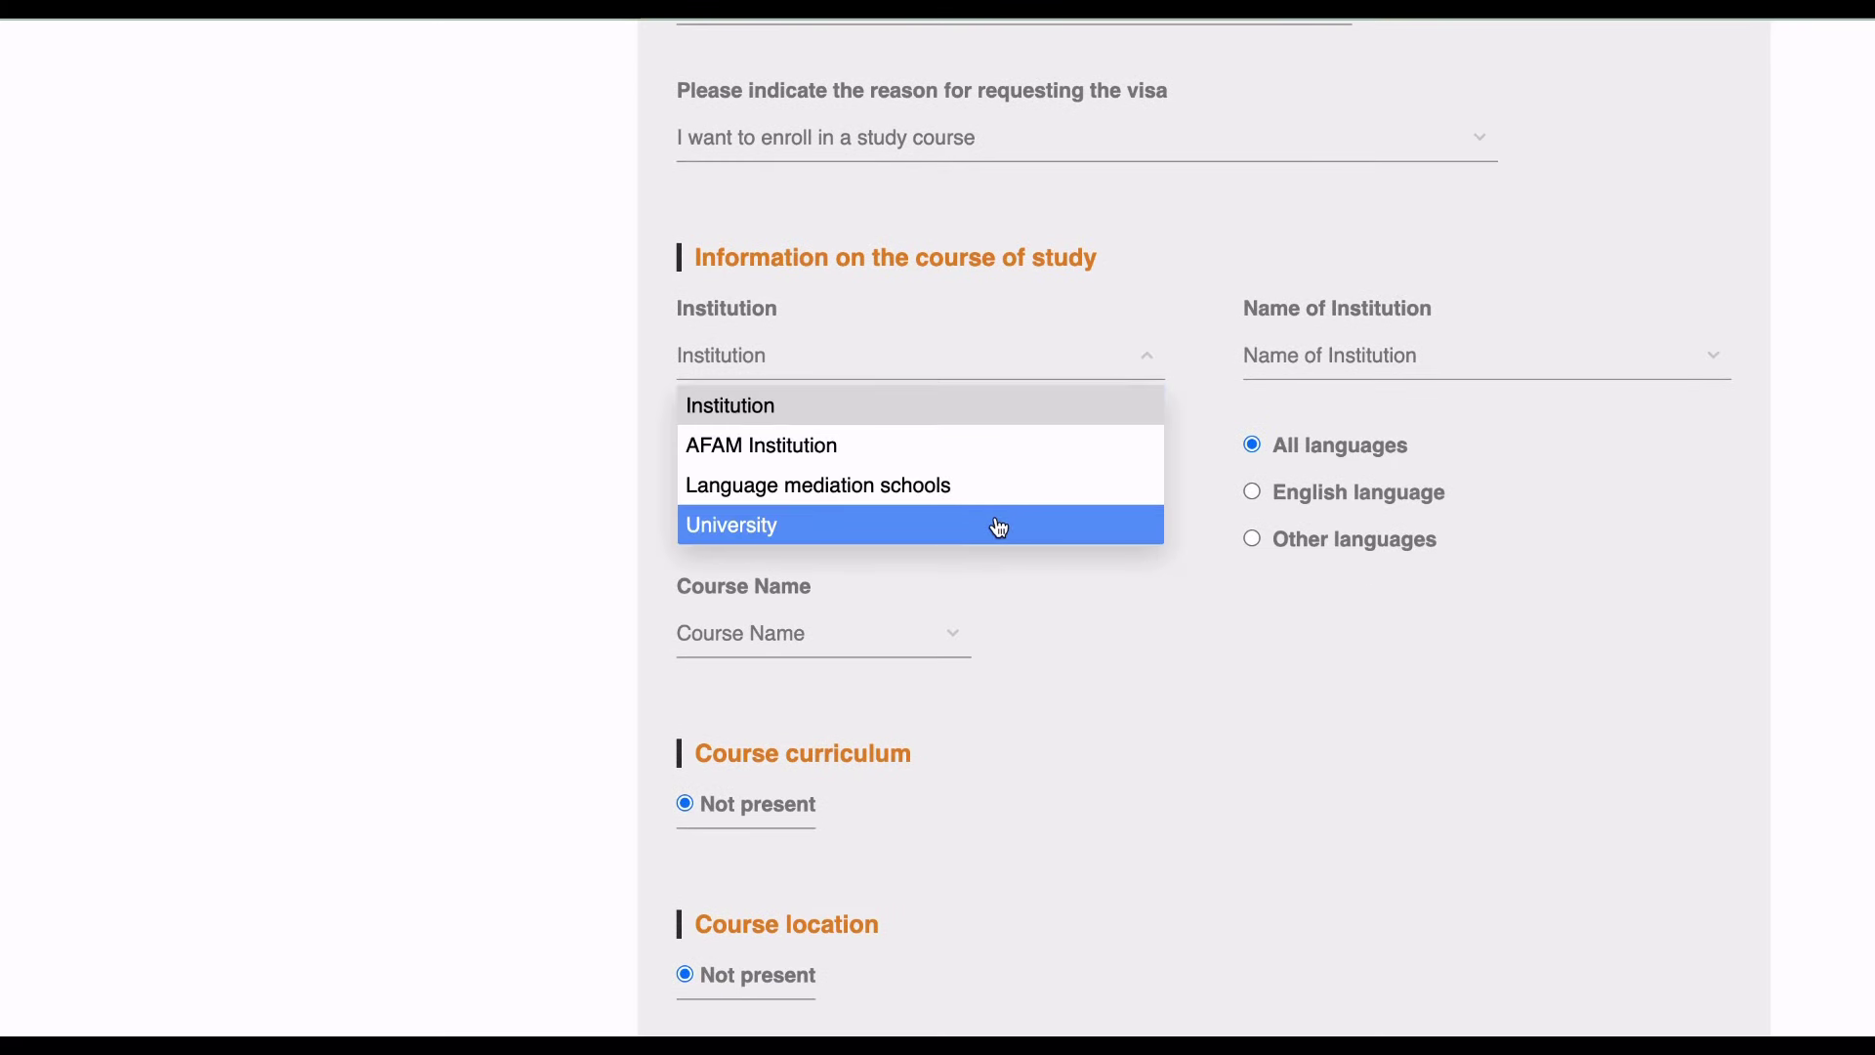
left_click(999, 527)
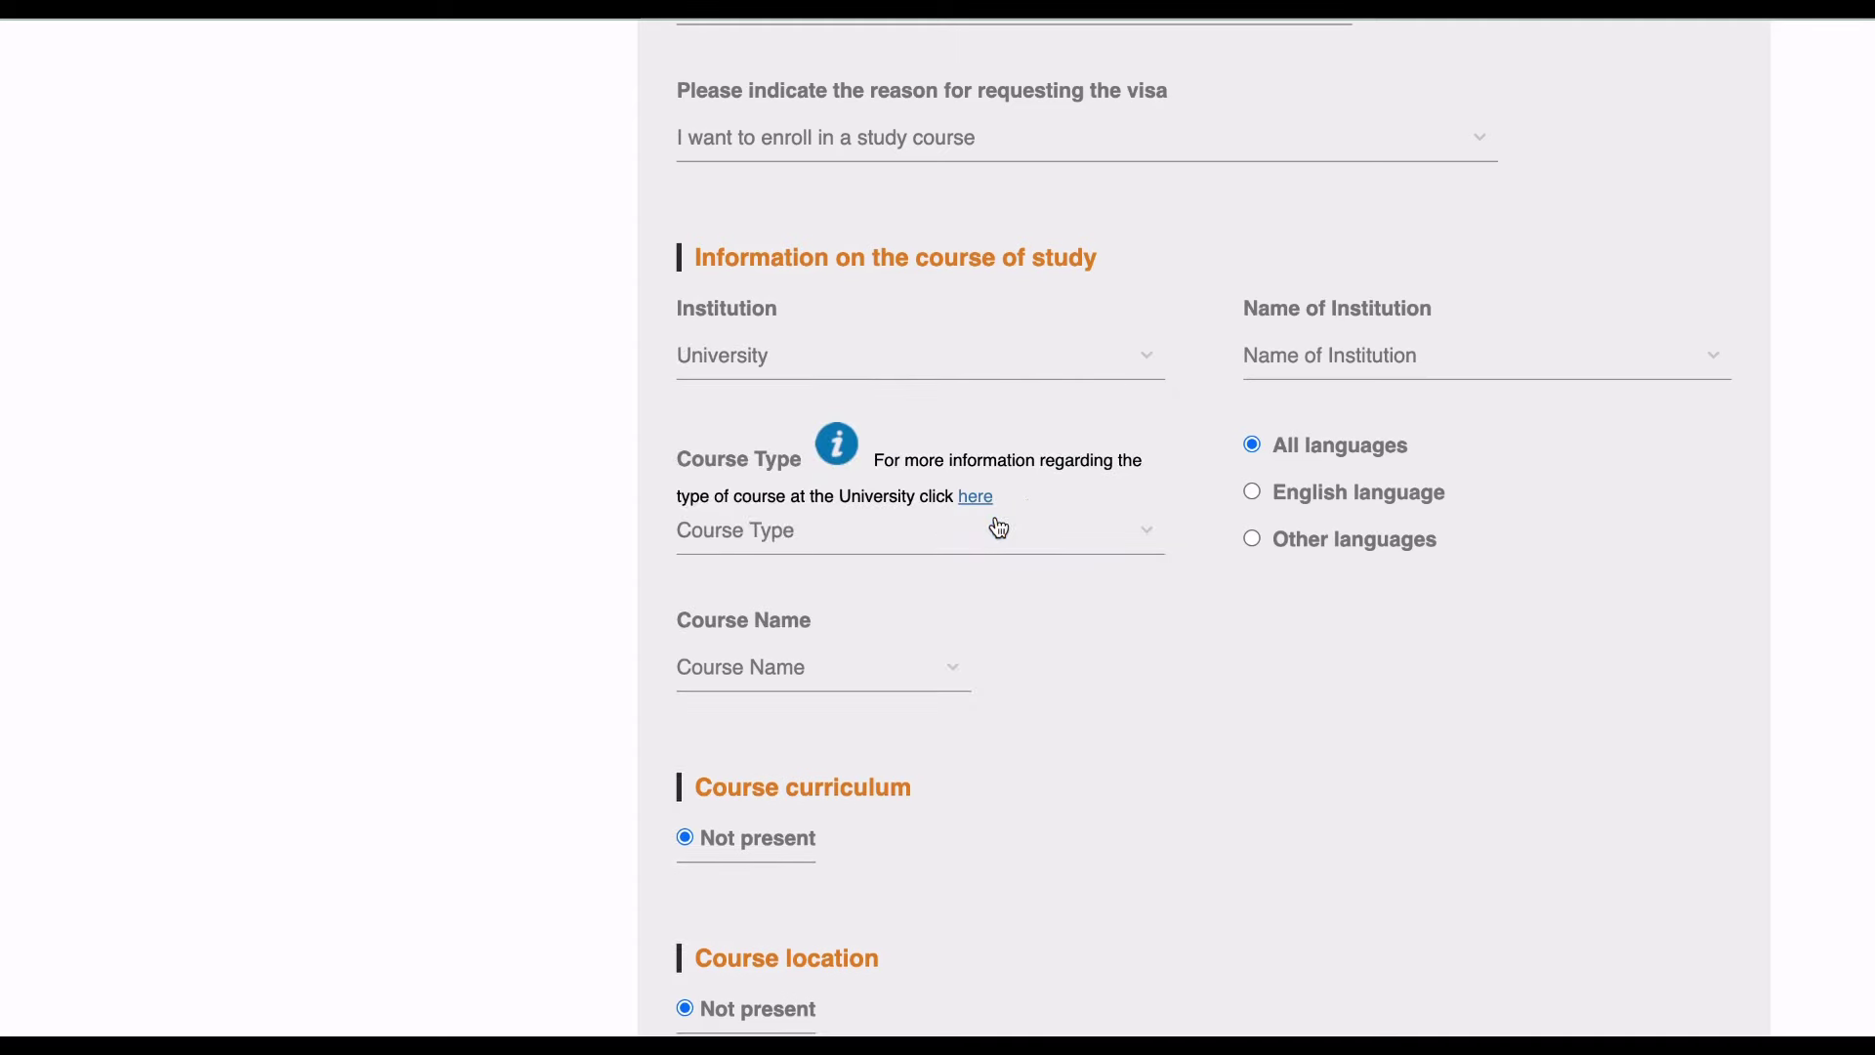
left_click(1638, 357)
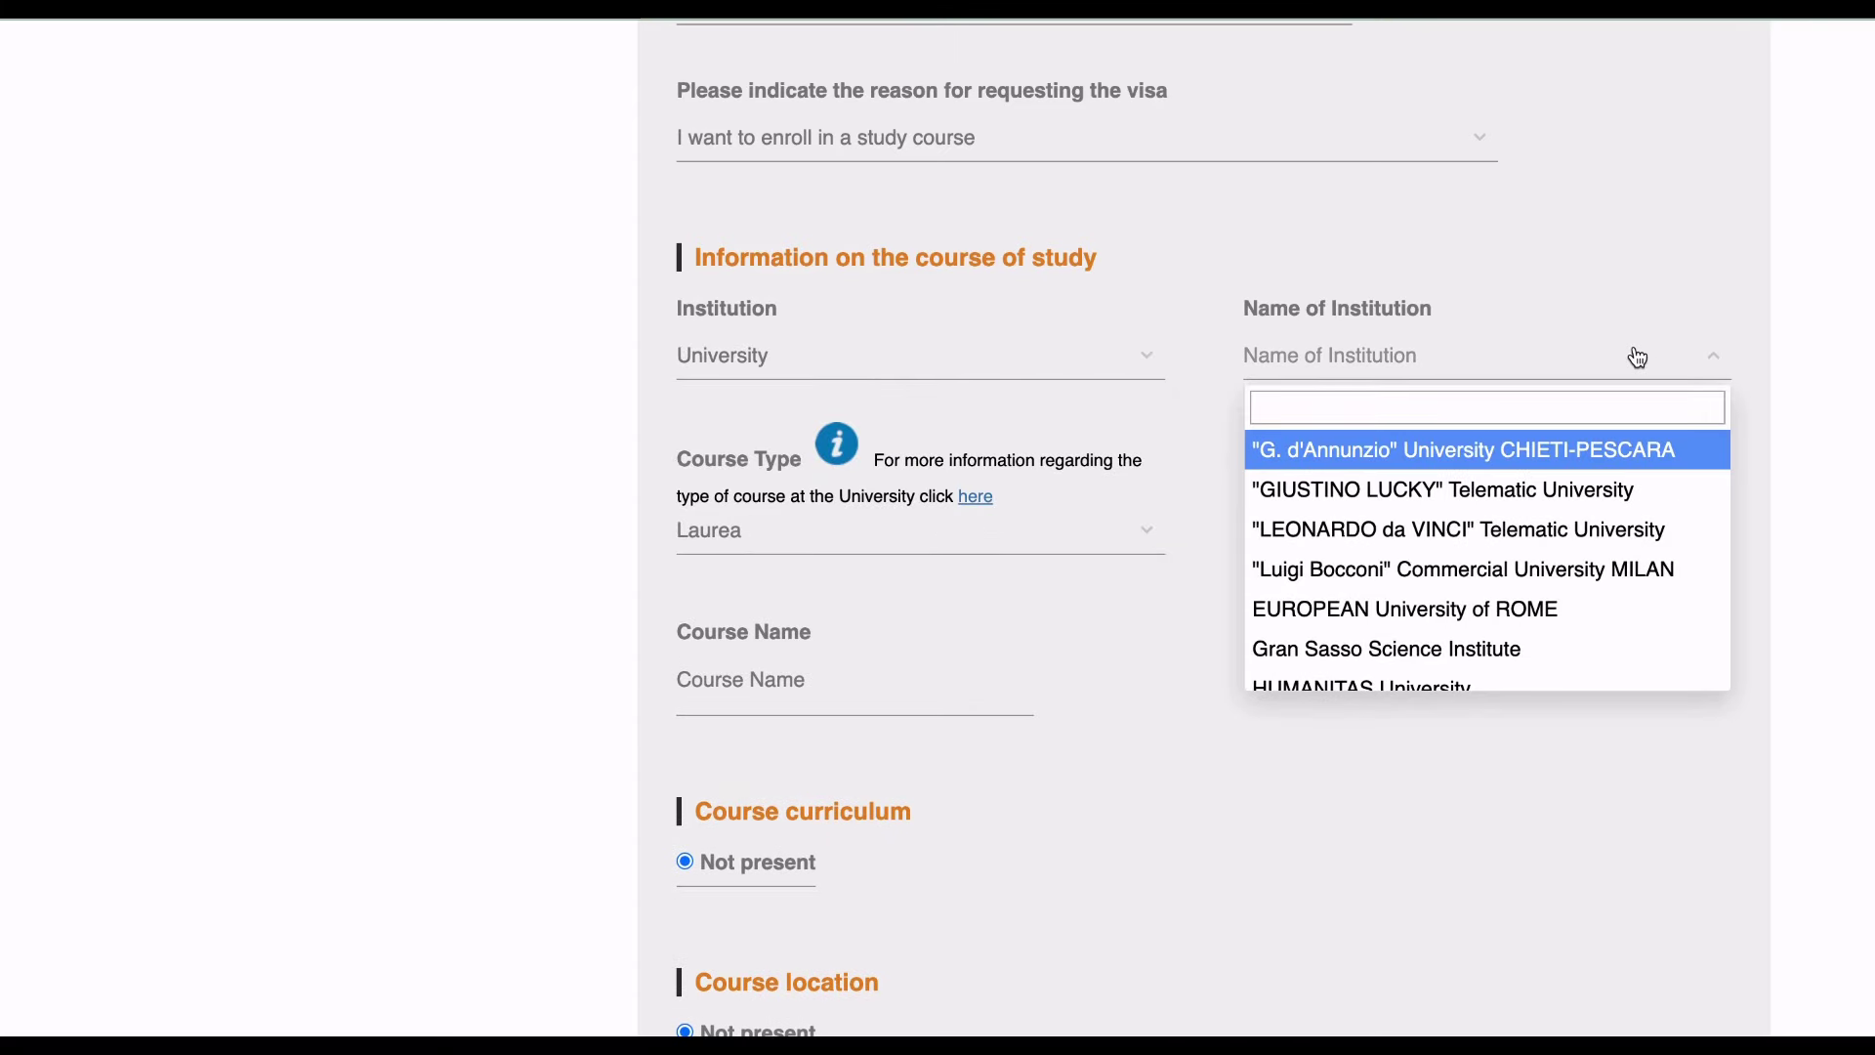
type("cassin")
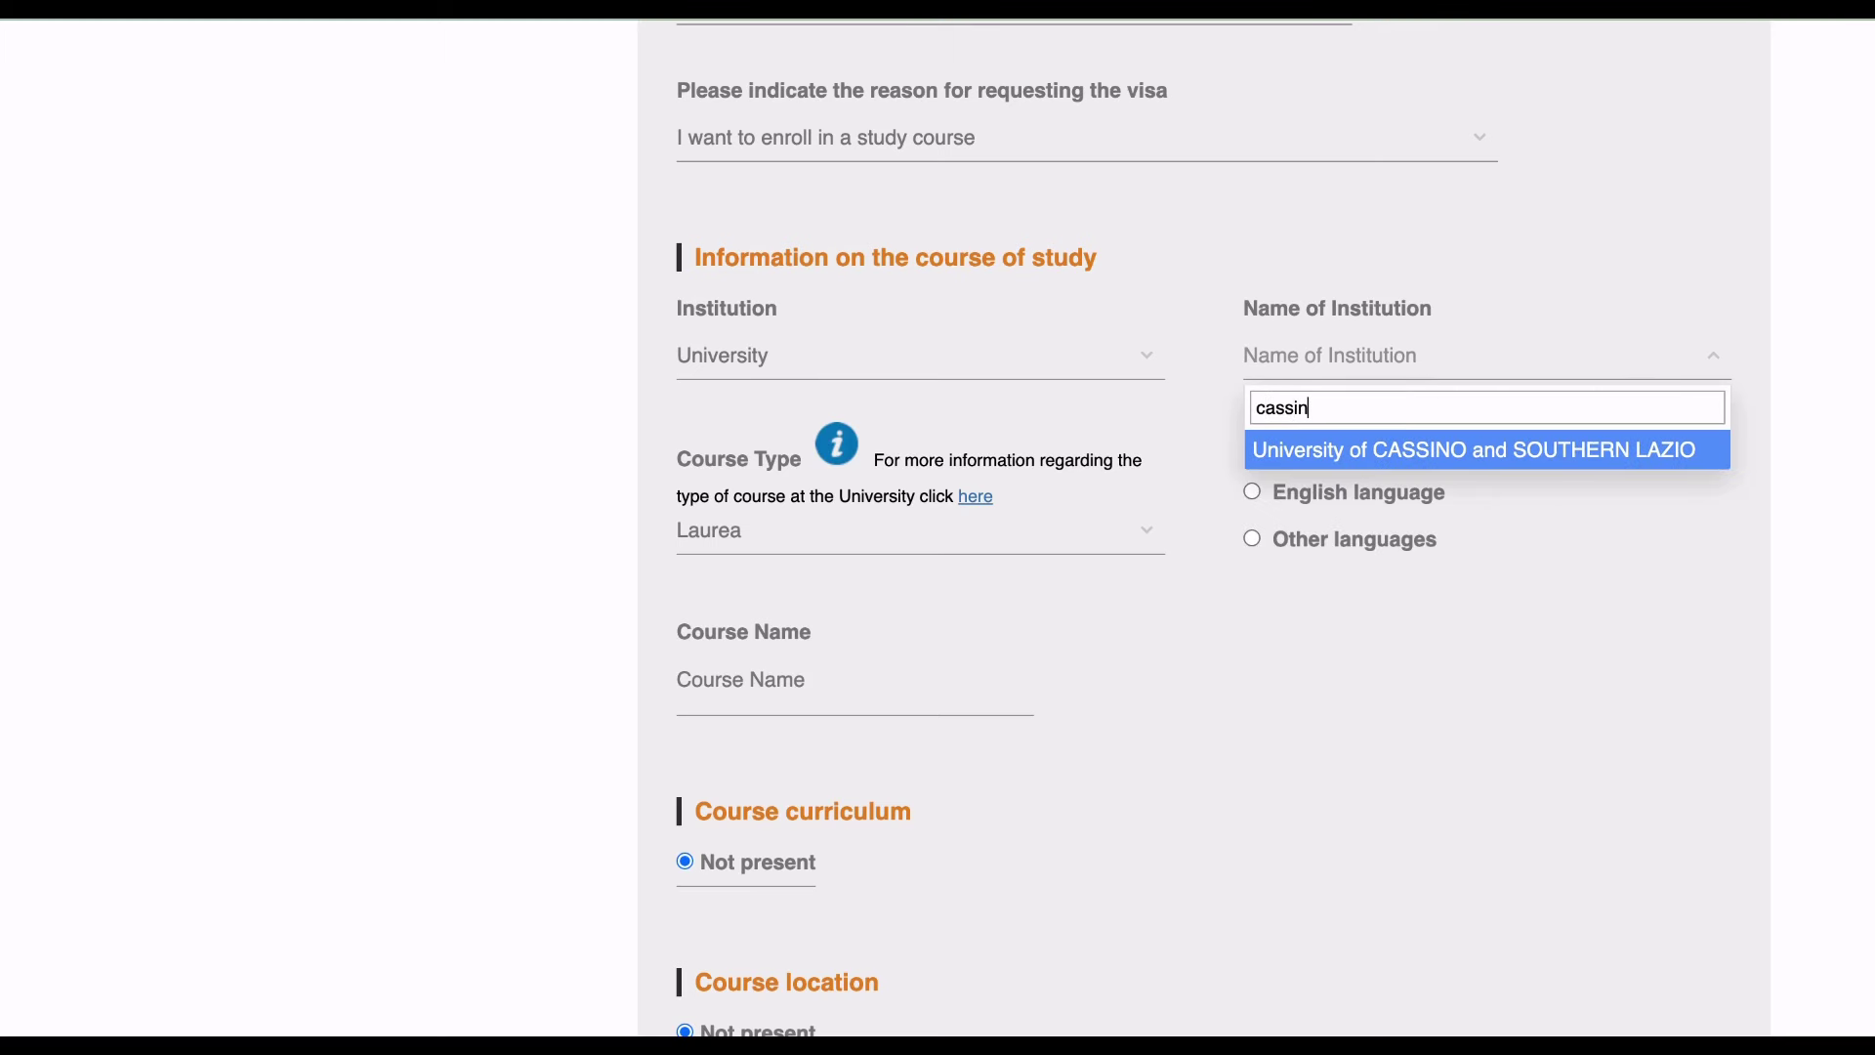
left_click(1521, 459)
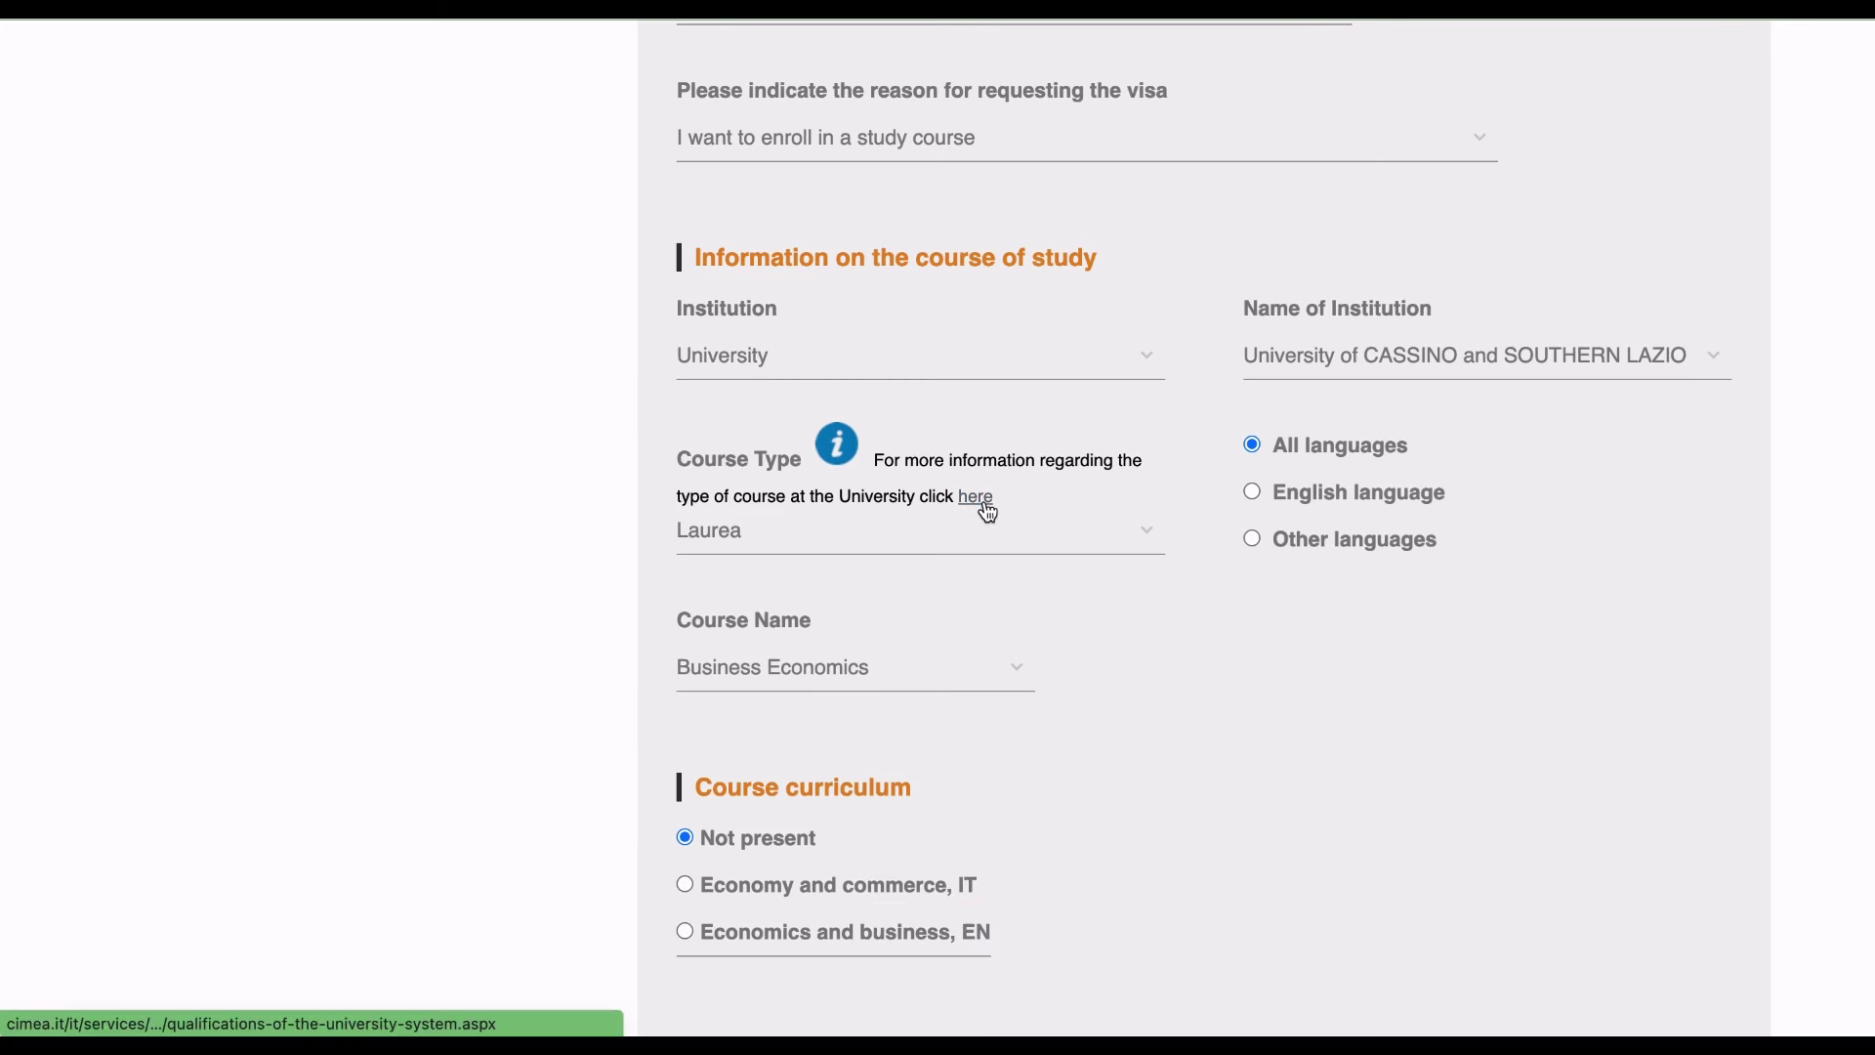
Choose the Economics and business (EN) curriculum and enter the identification account number.
left_click(1082, 540)
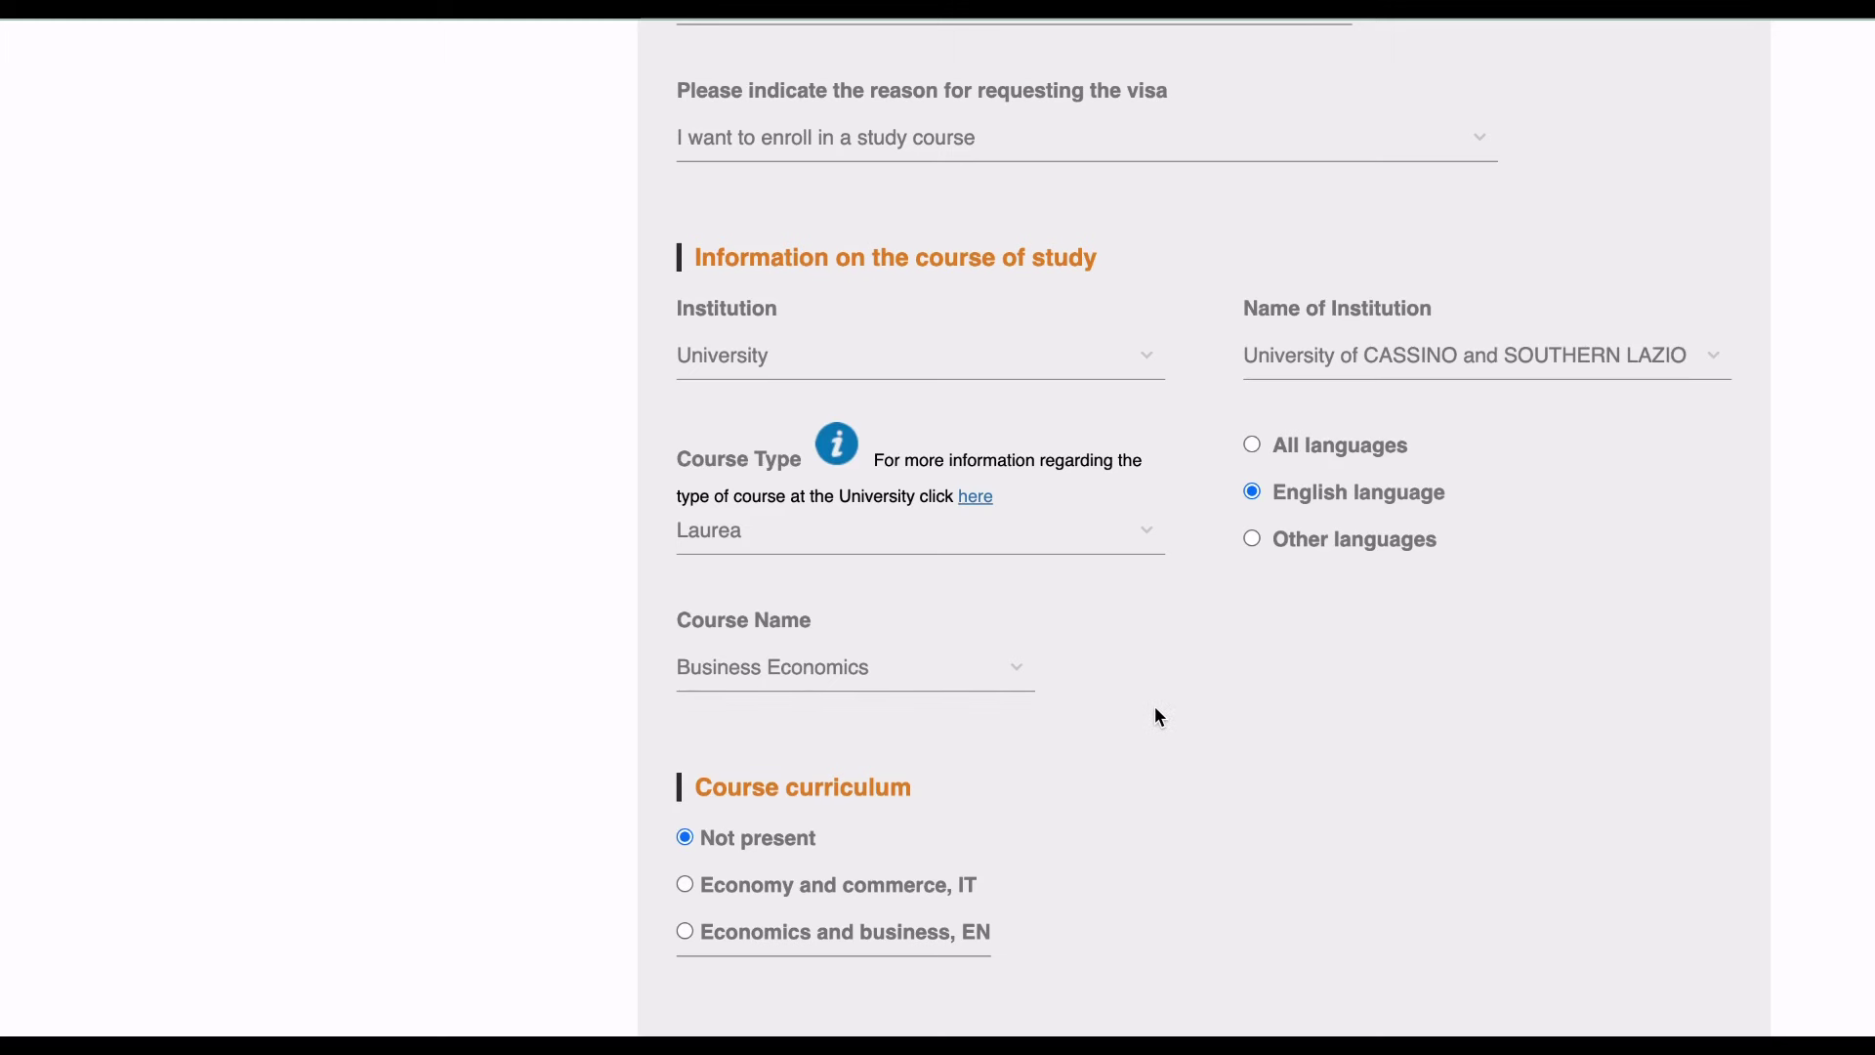
scroll(1157, 713, "down", 5)
scroll(1155, 709, "down", 2)
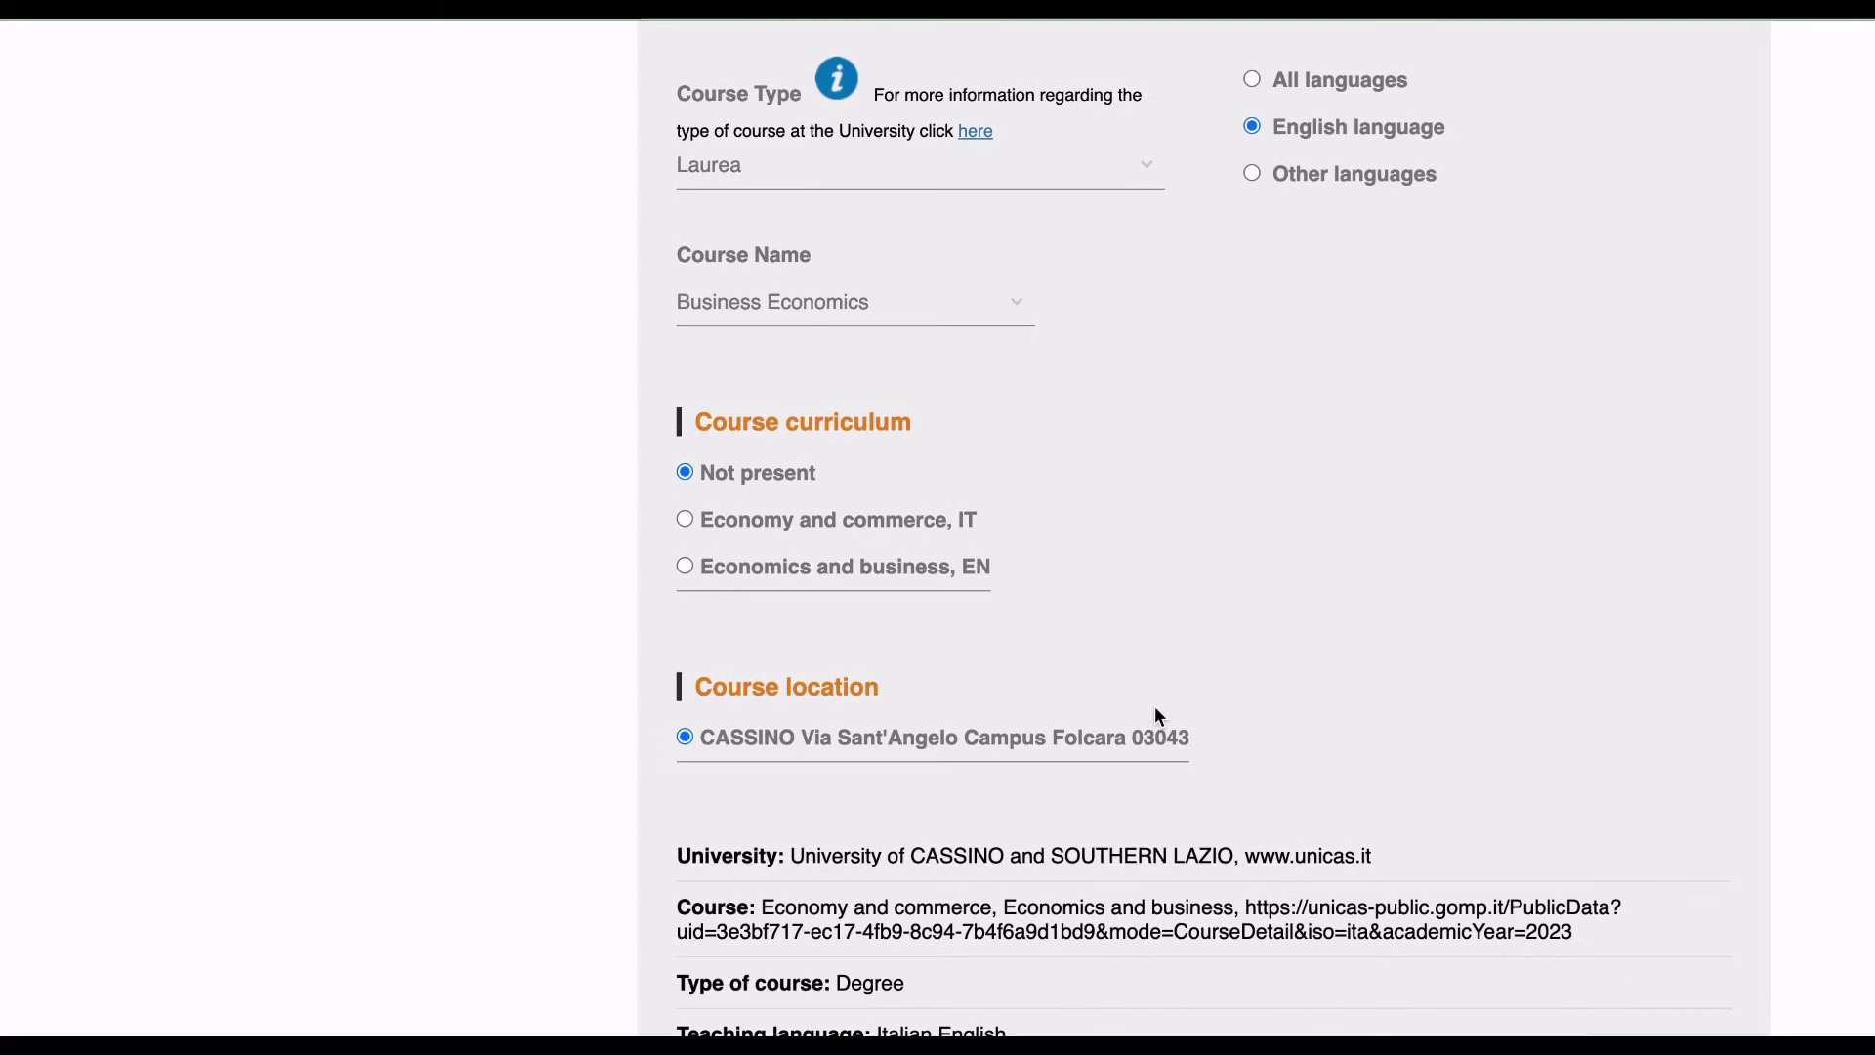
scroll(1157, 711, "down", 2)
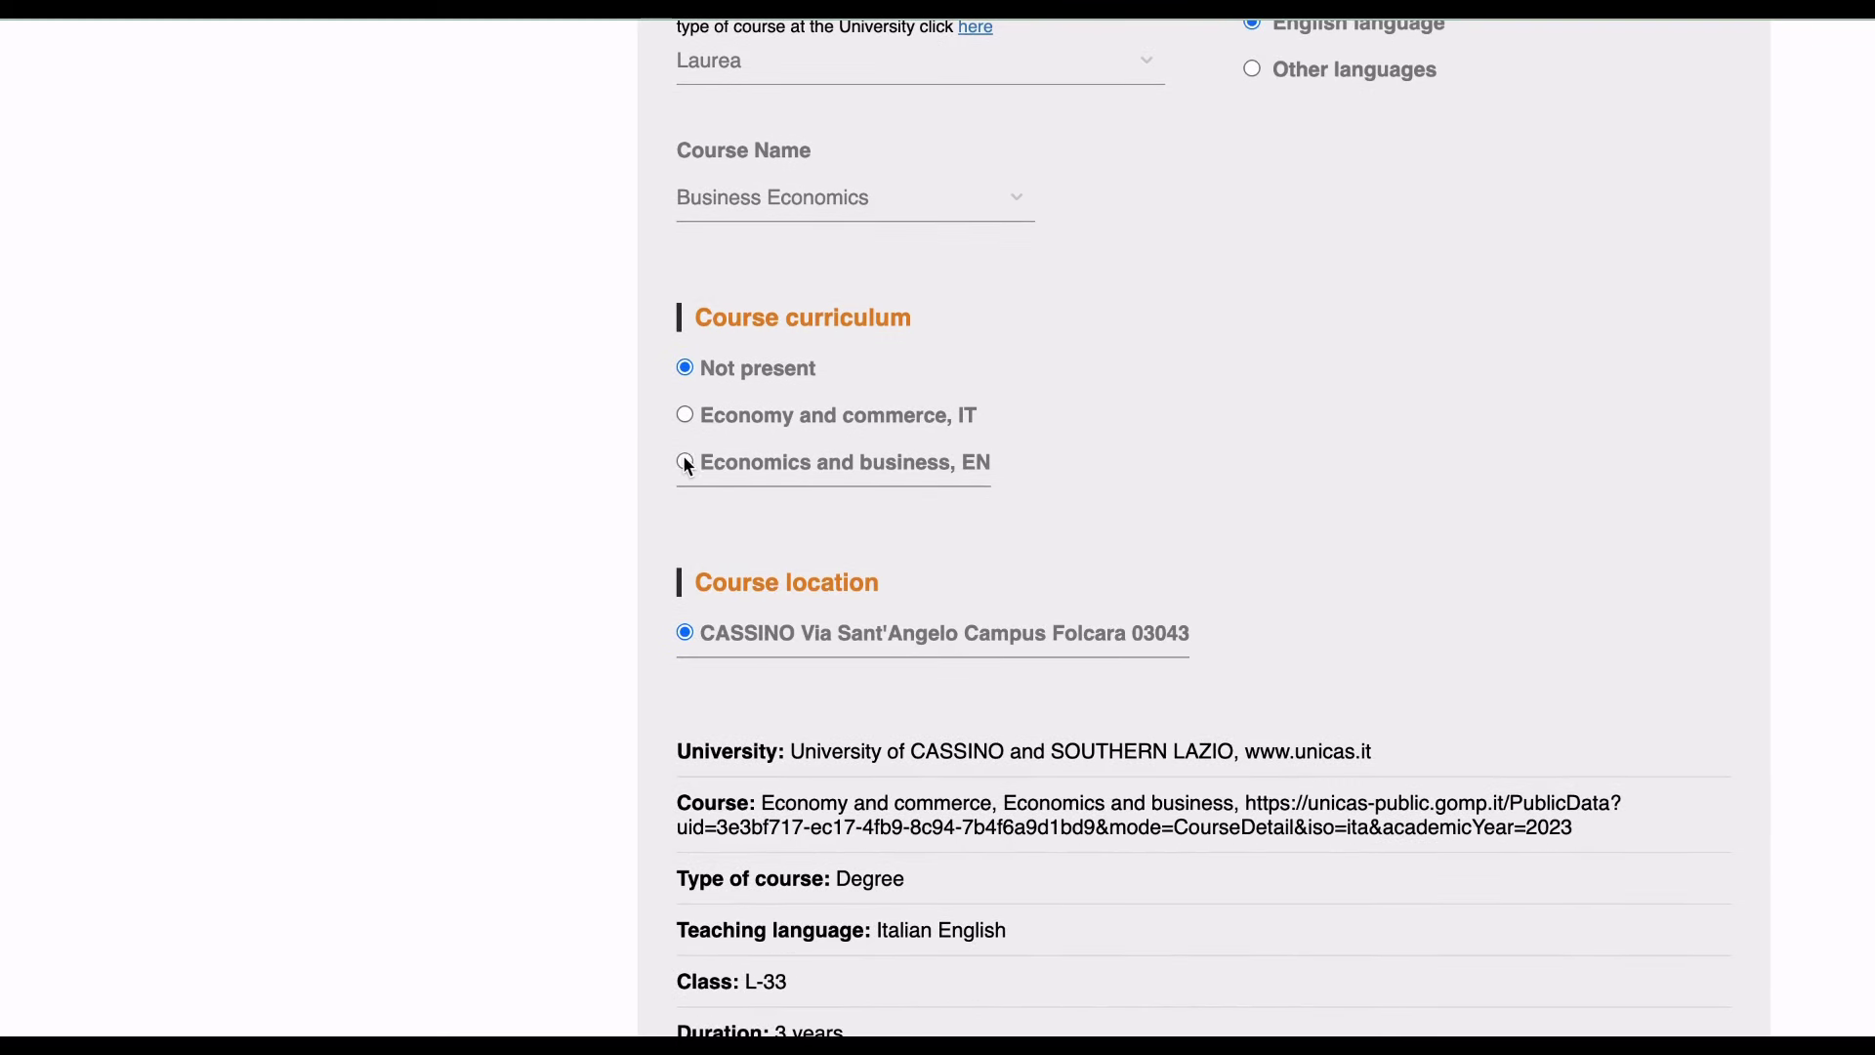
left_click(684, 460)
scroll(1216, 504, "down", 3)
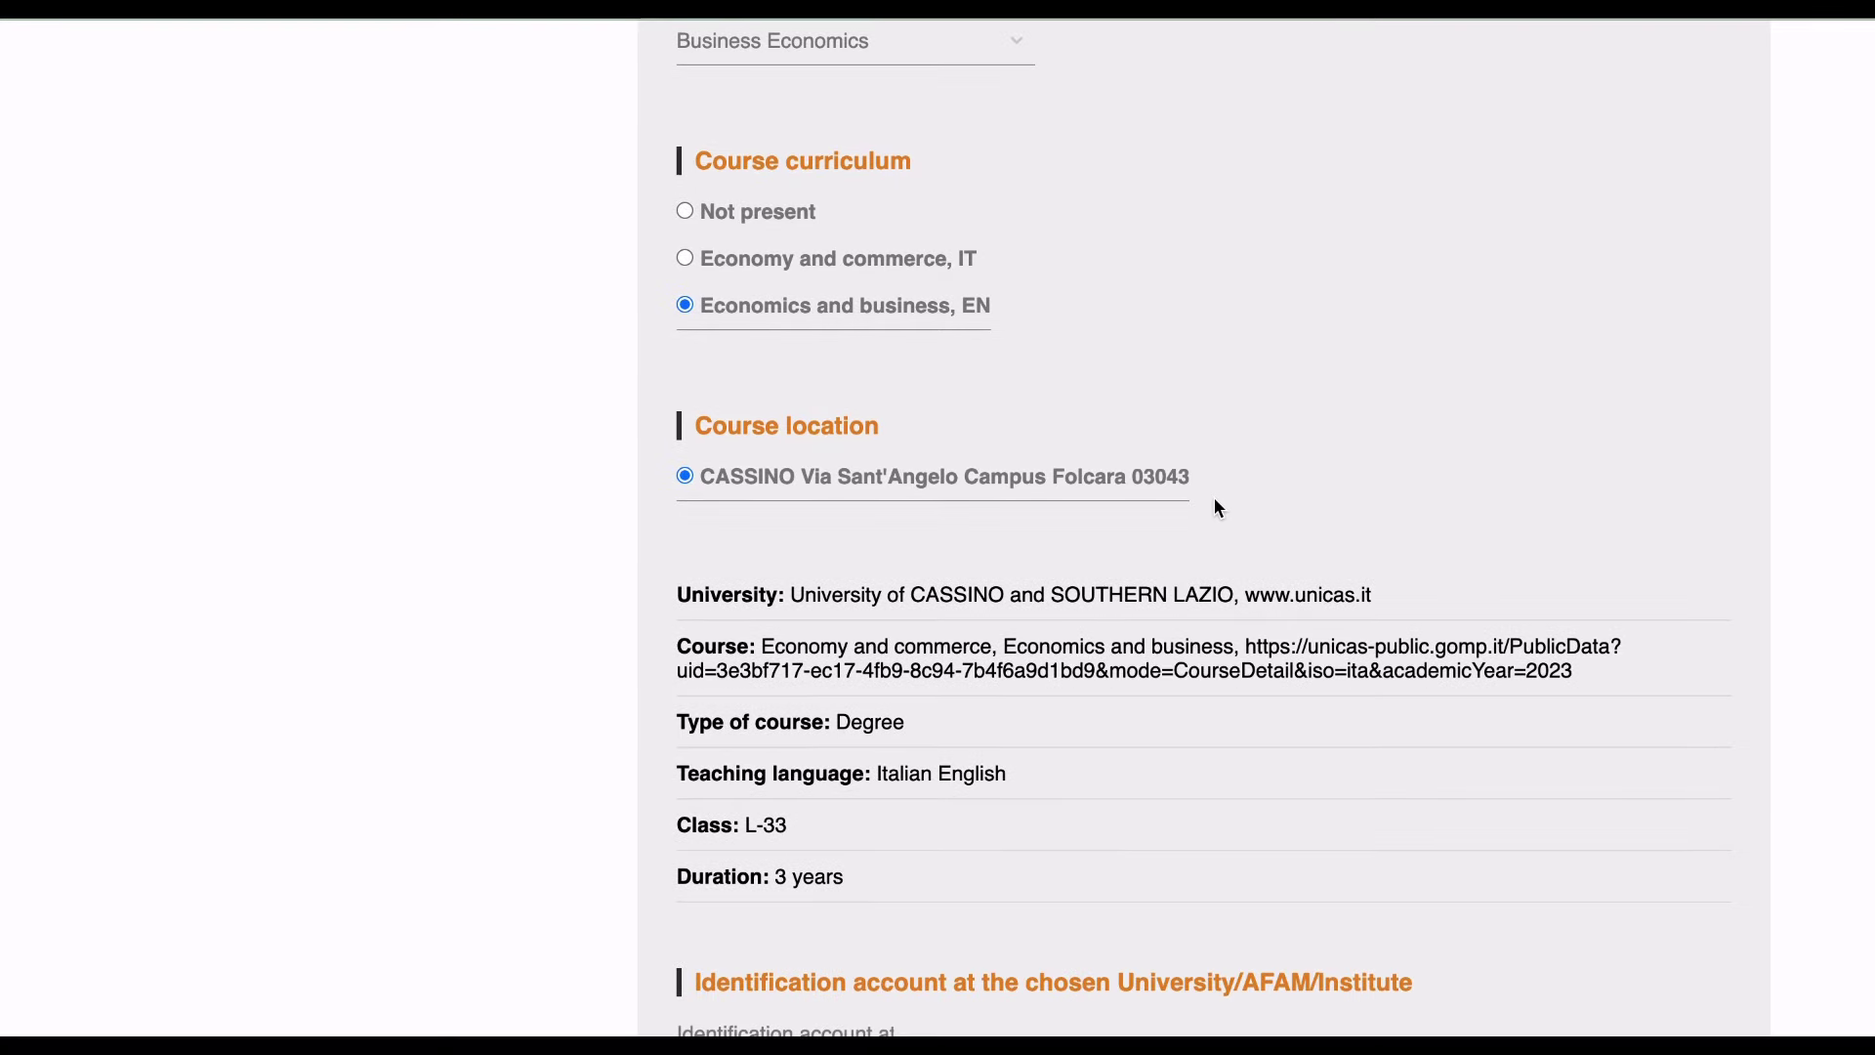
scroll(1155, 480, "down", 3)
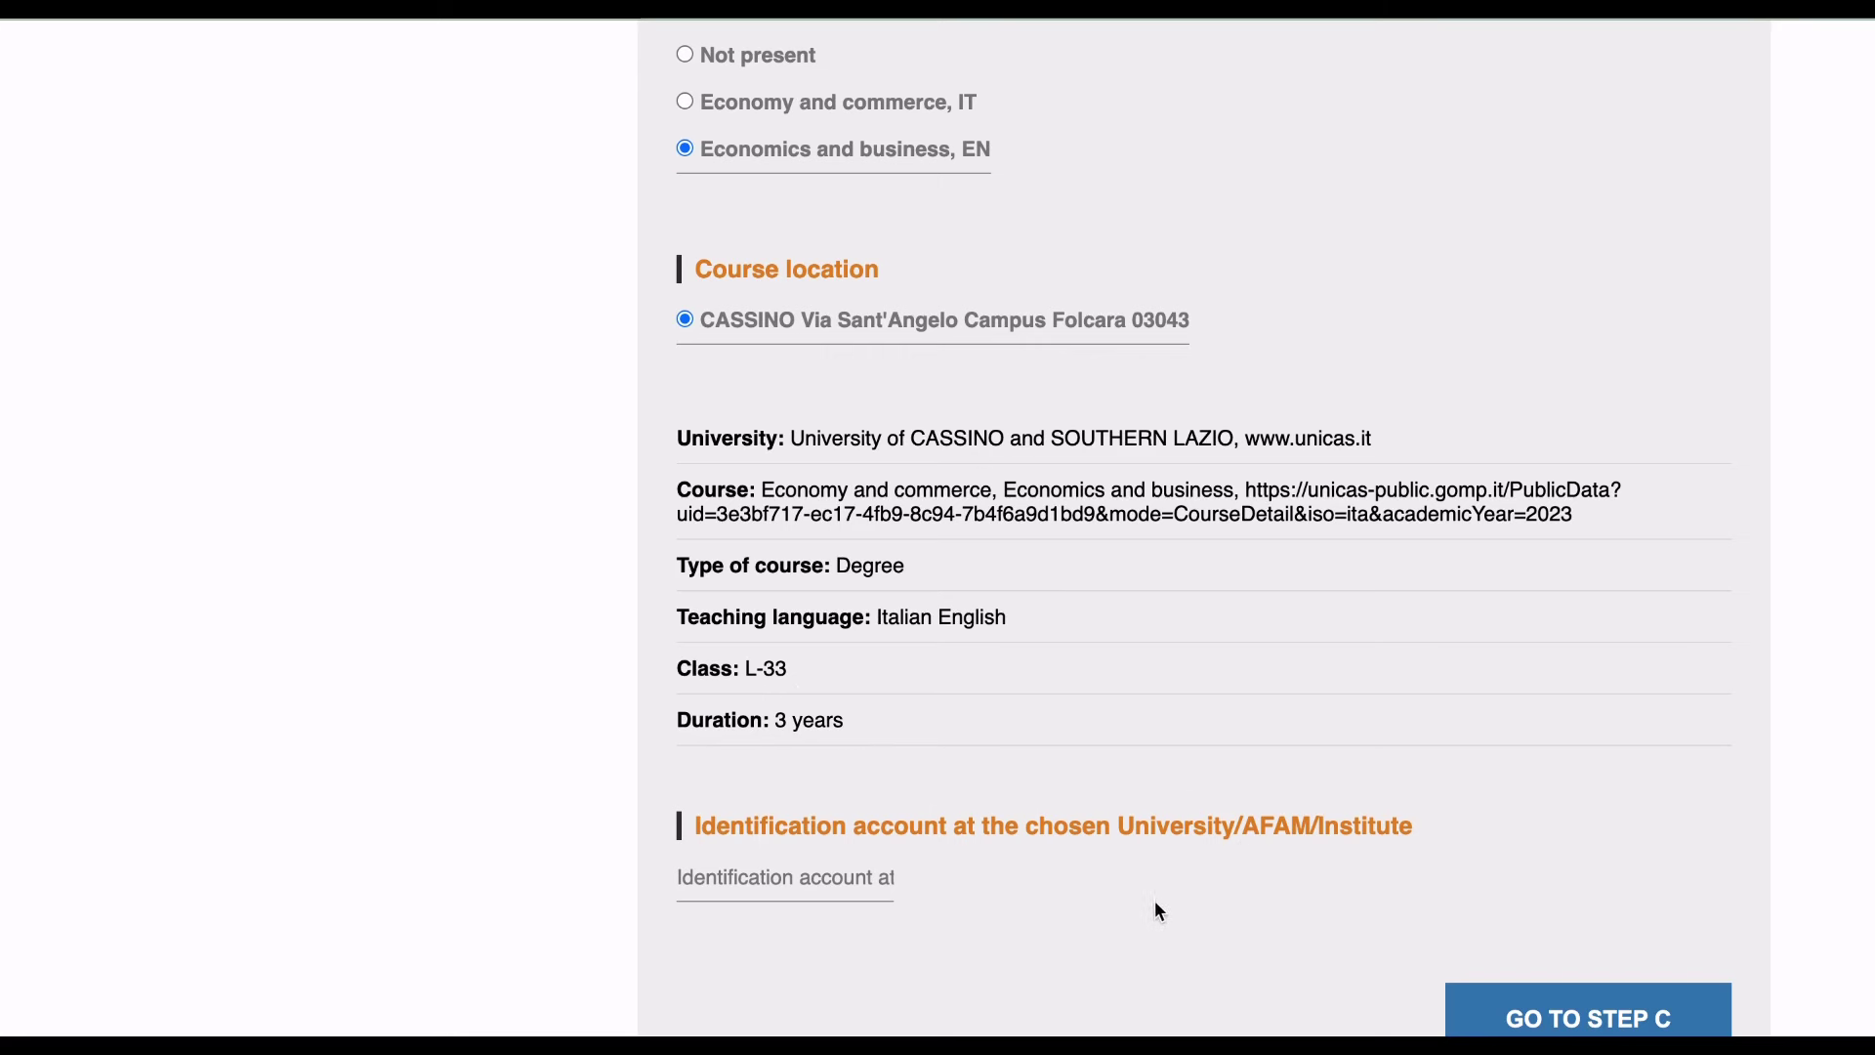
scroll(1246, 898, "down", 3)
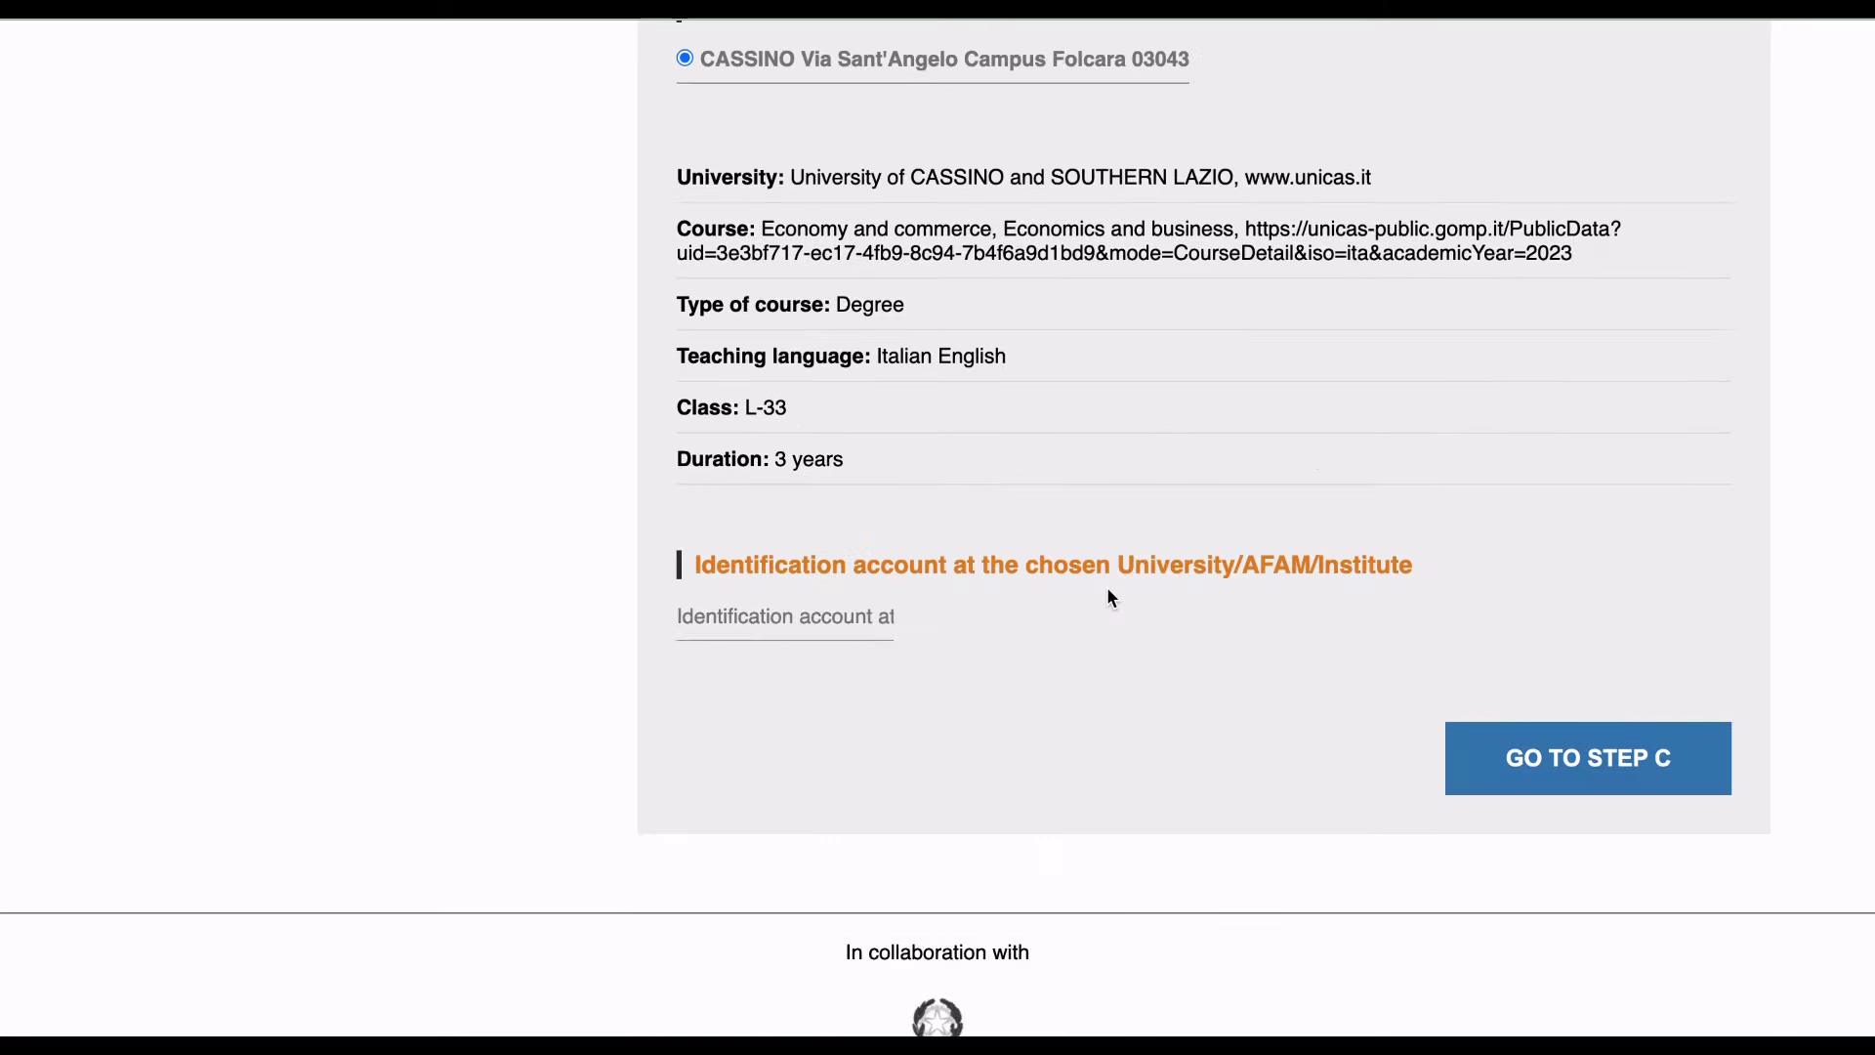
left_click(762, 616)
type("1798")
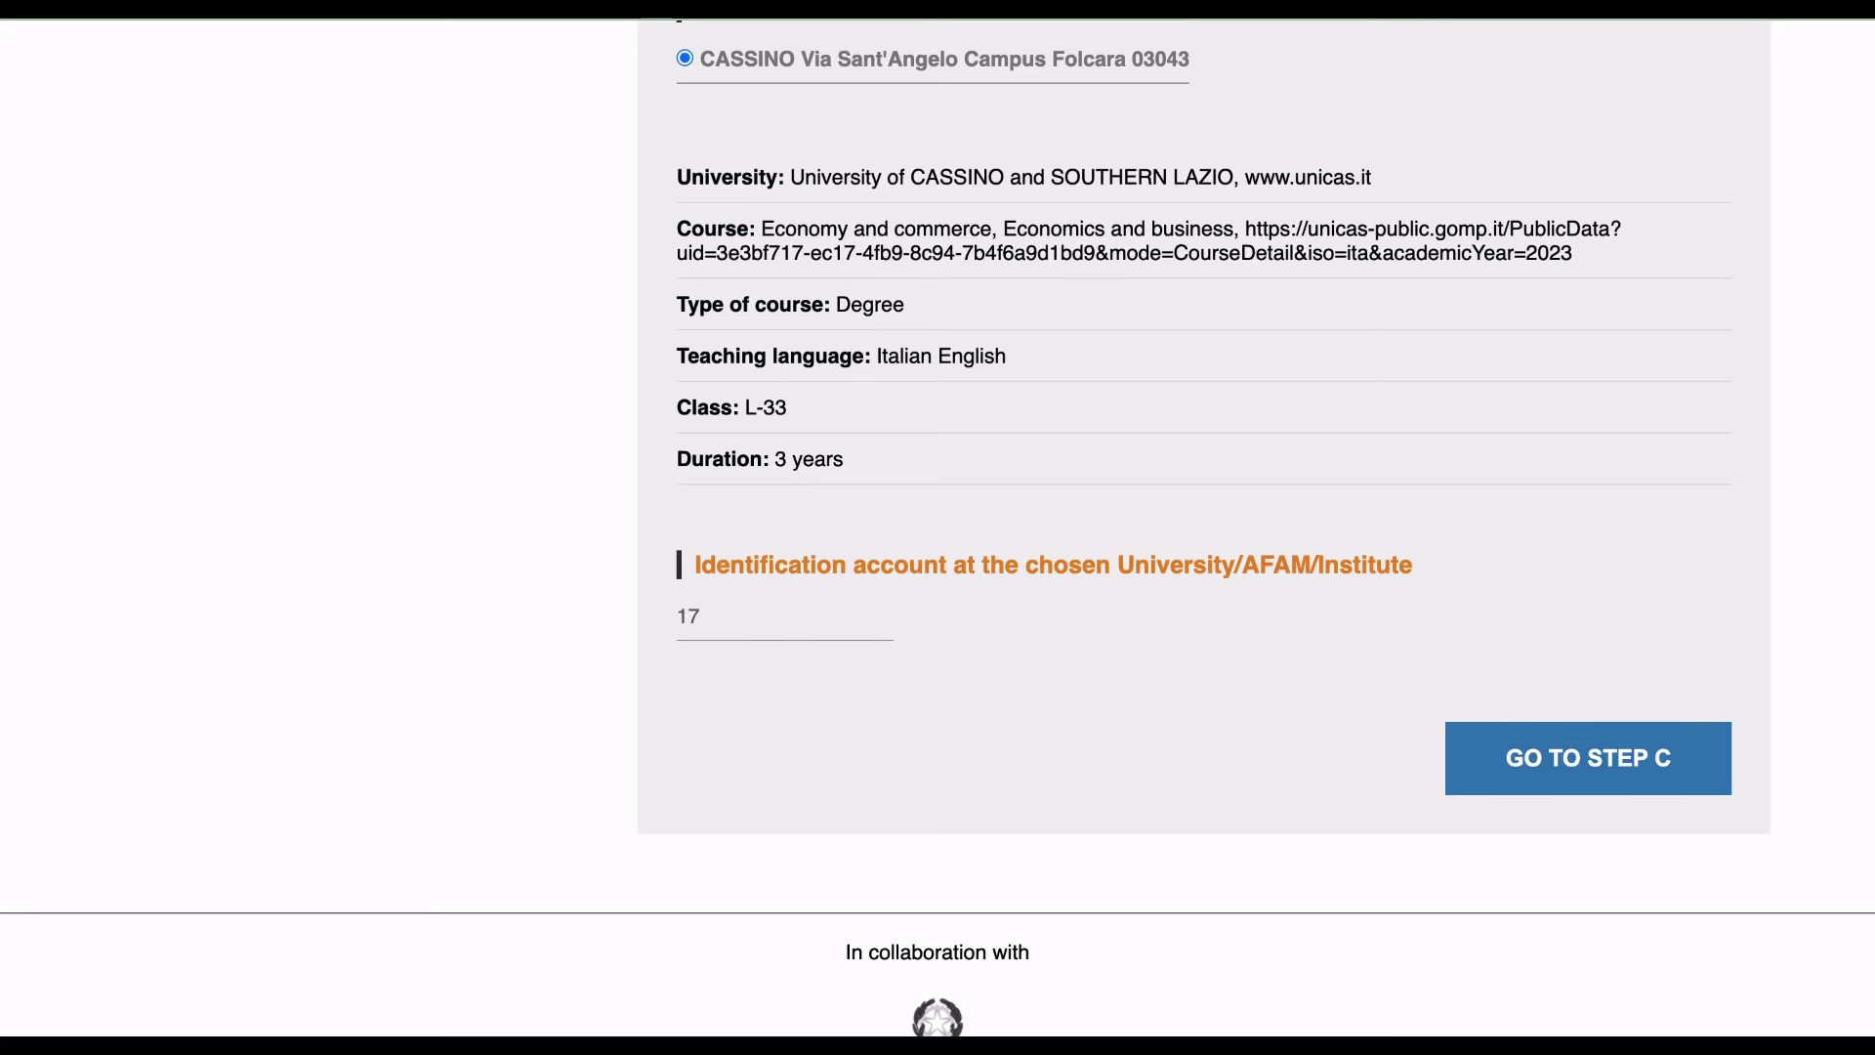
Submit the course choice to reach Step C and translate it into English.
left_click(1550, 768)
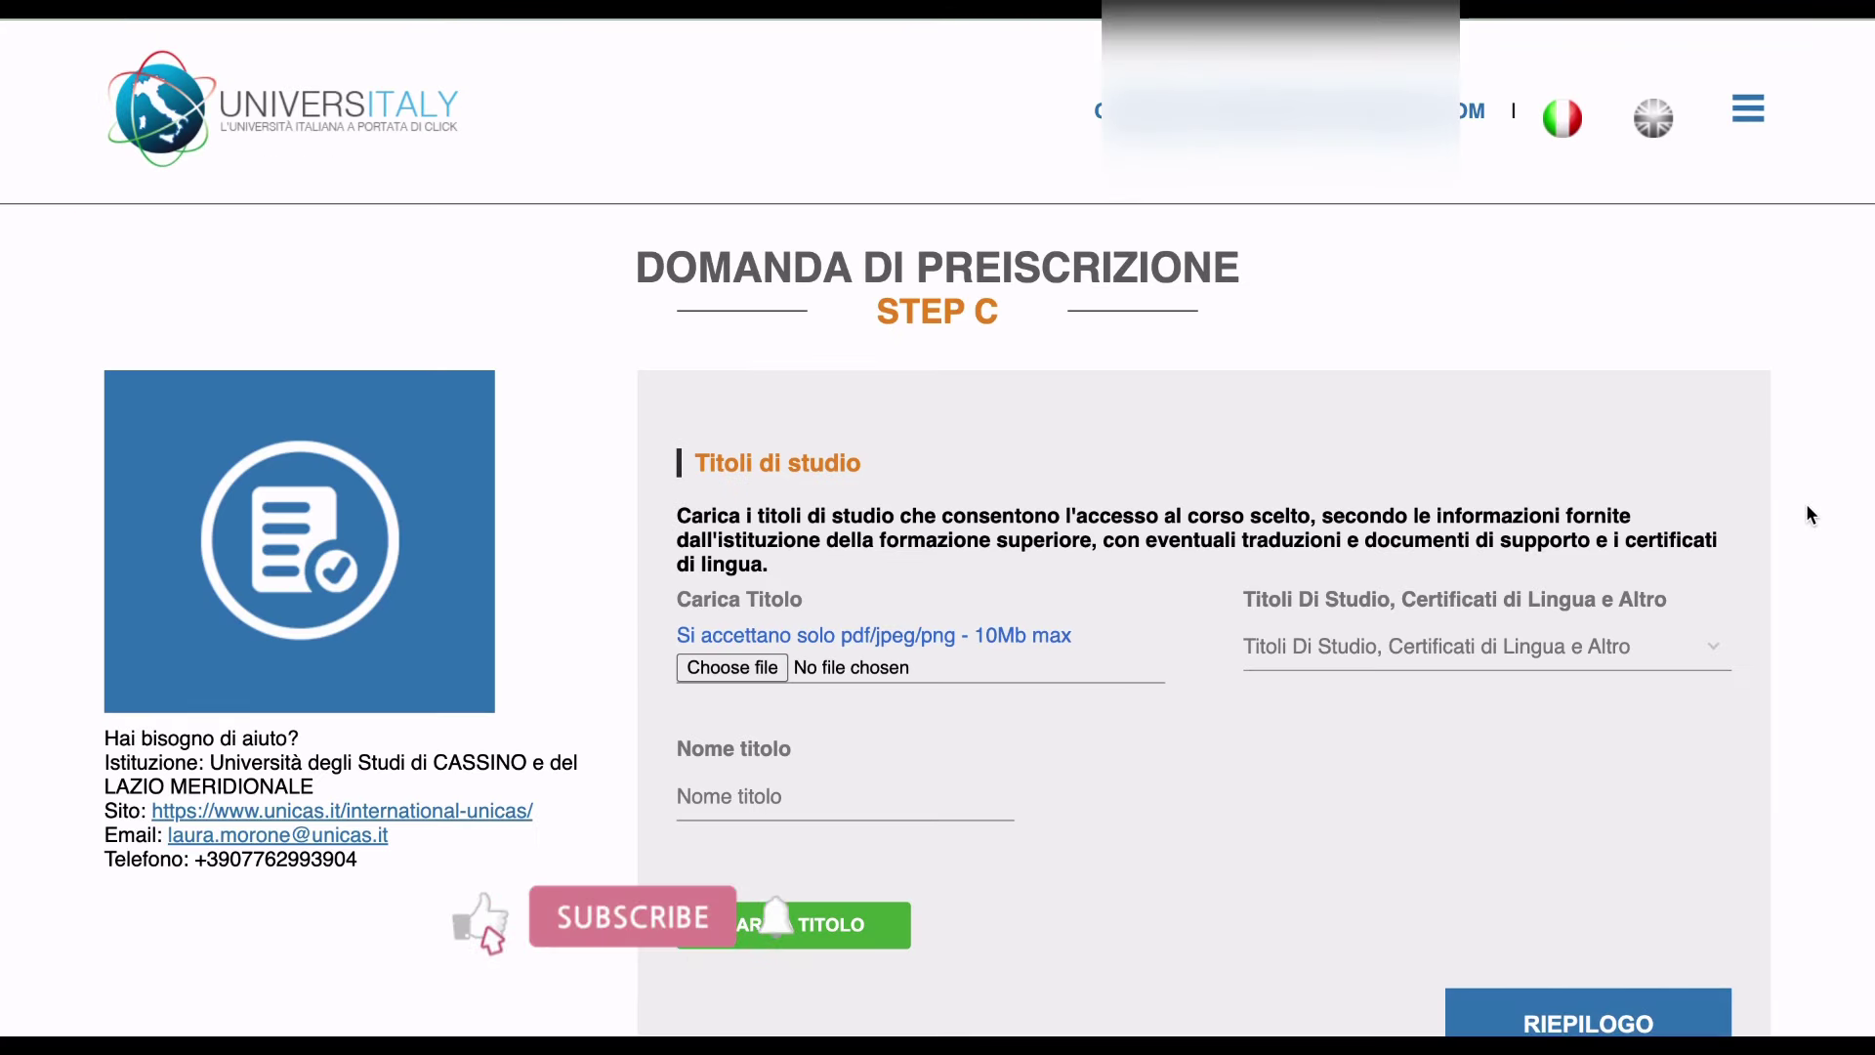
scroll(1807, 514, "down", 2)
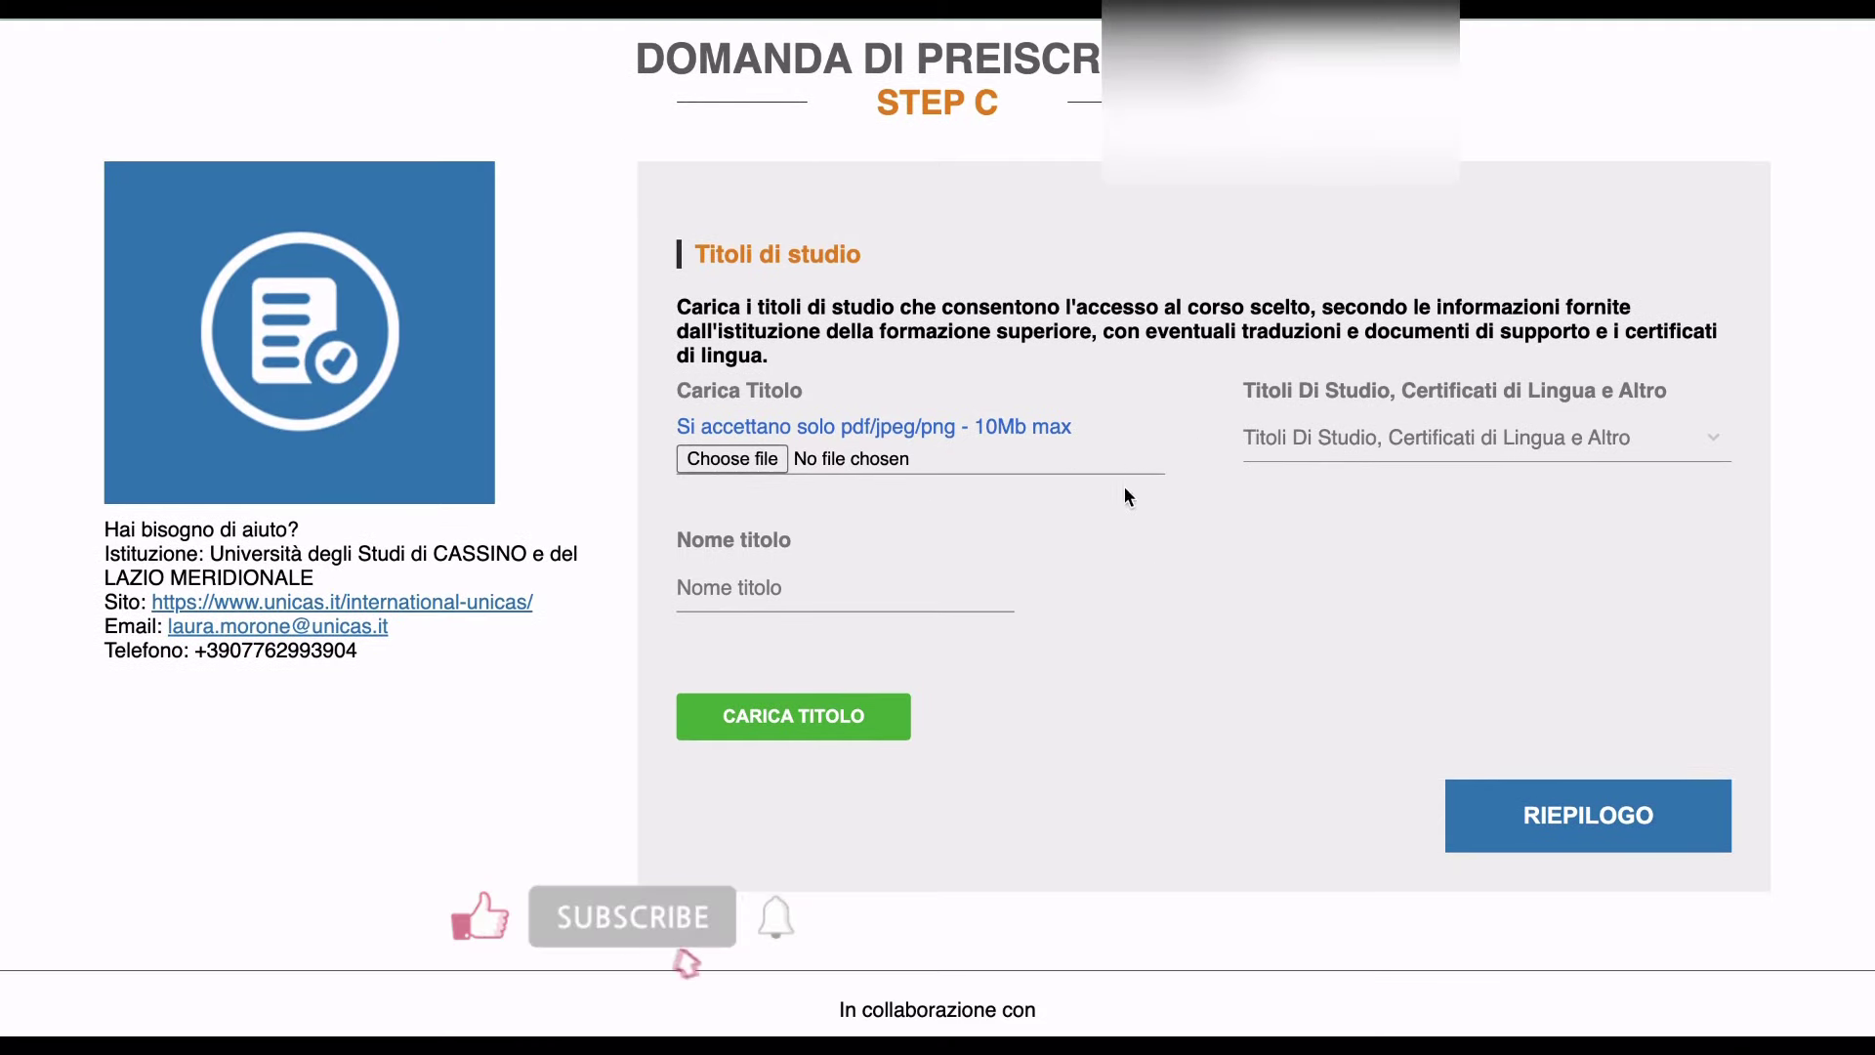
right_click(1148, 550)
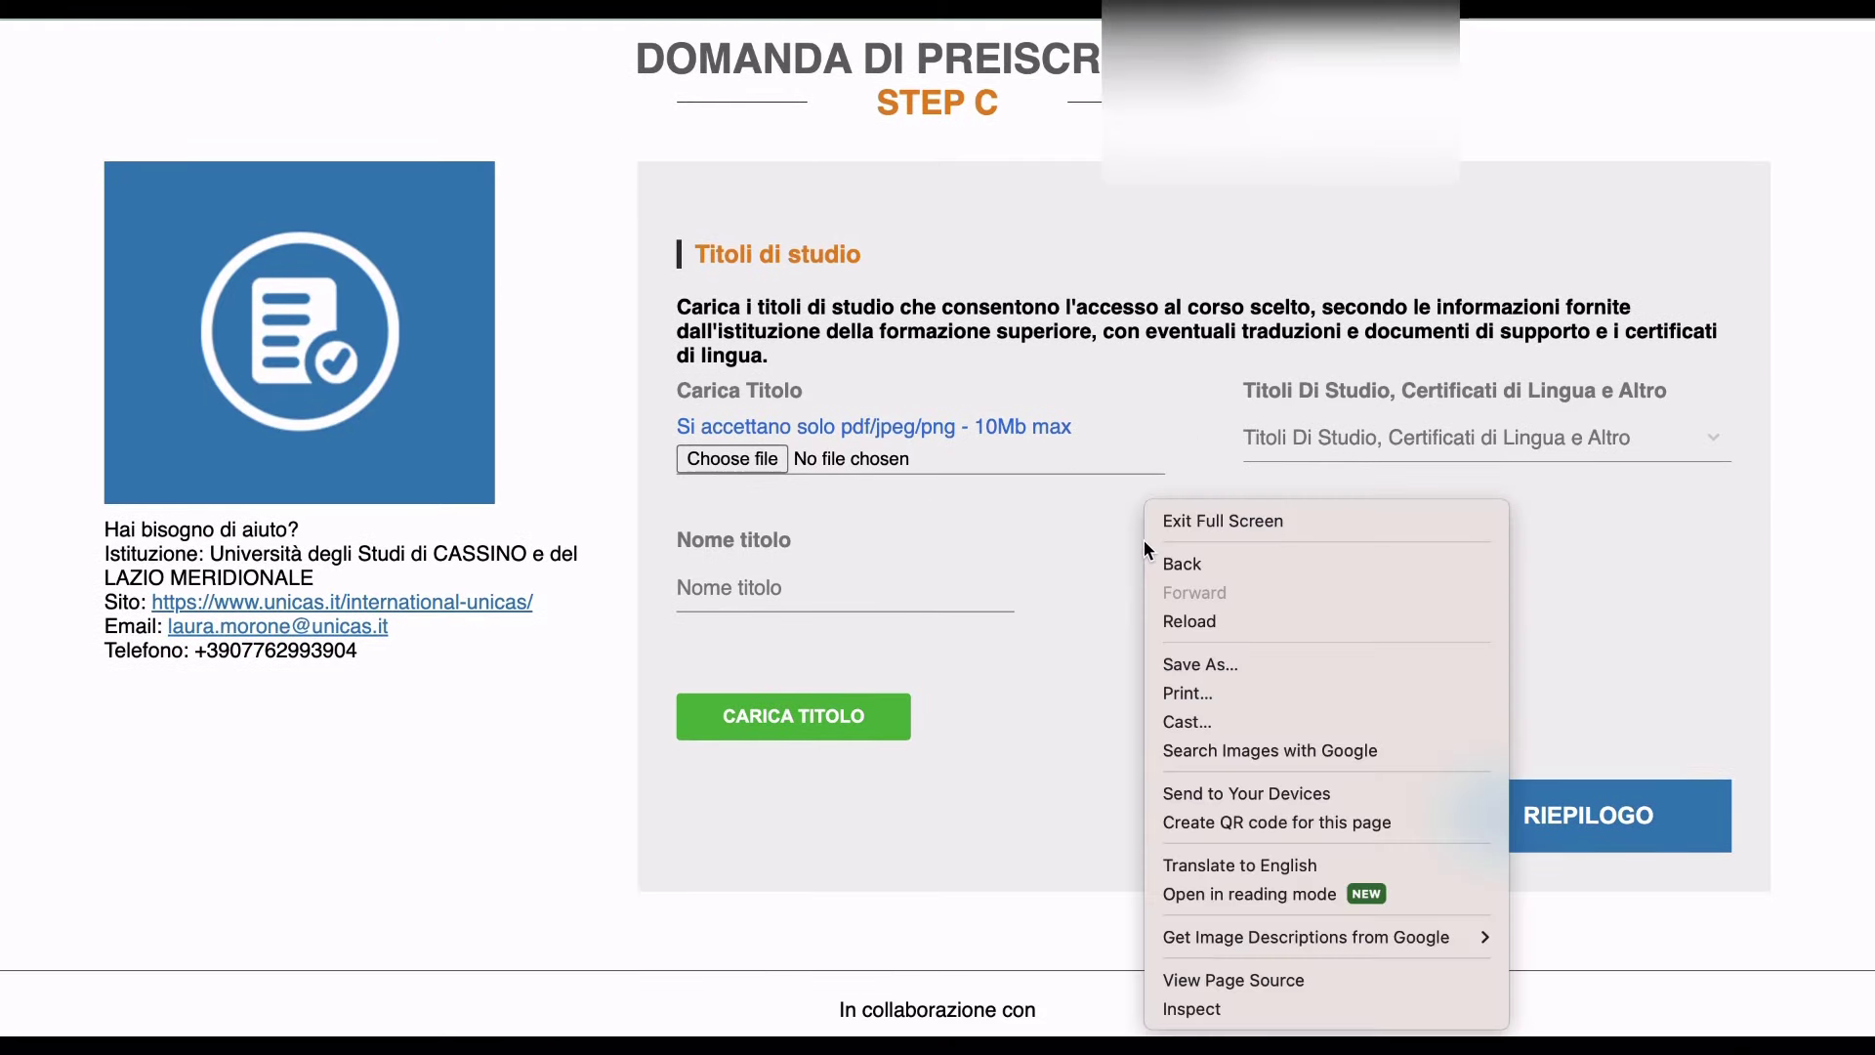
left_click(1234, 867)
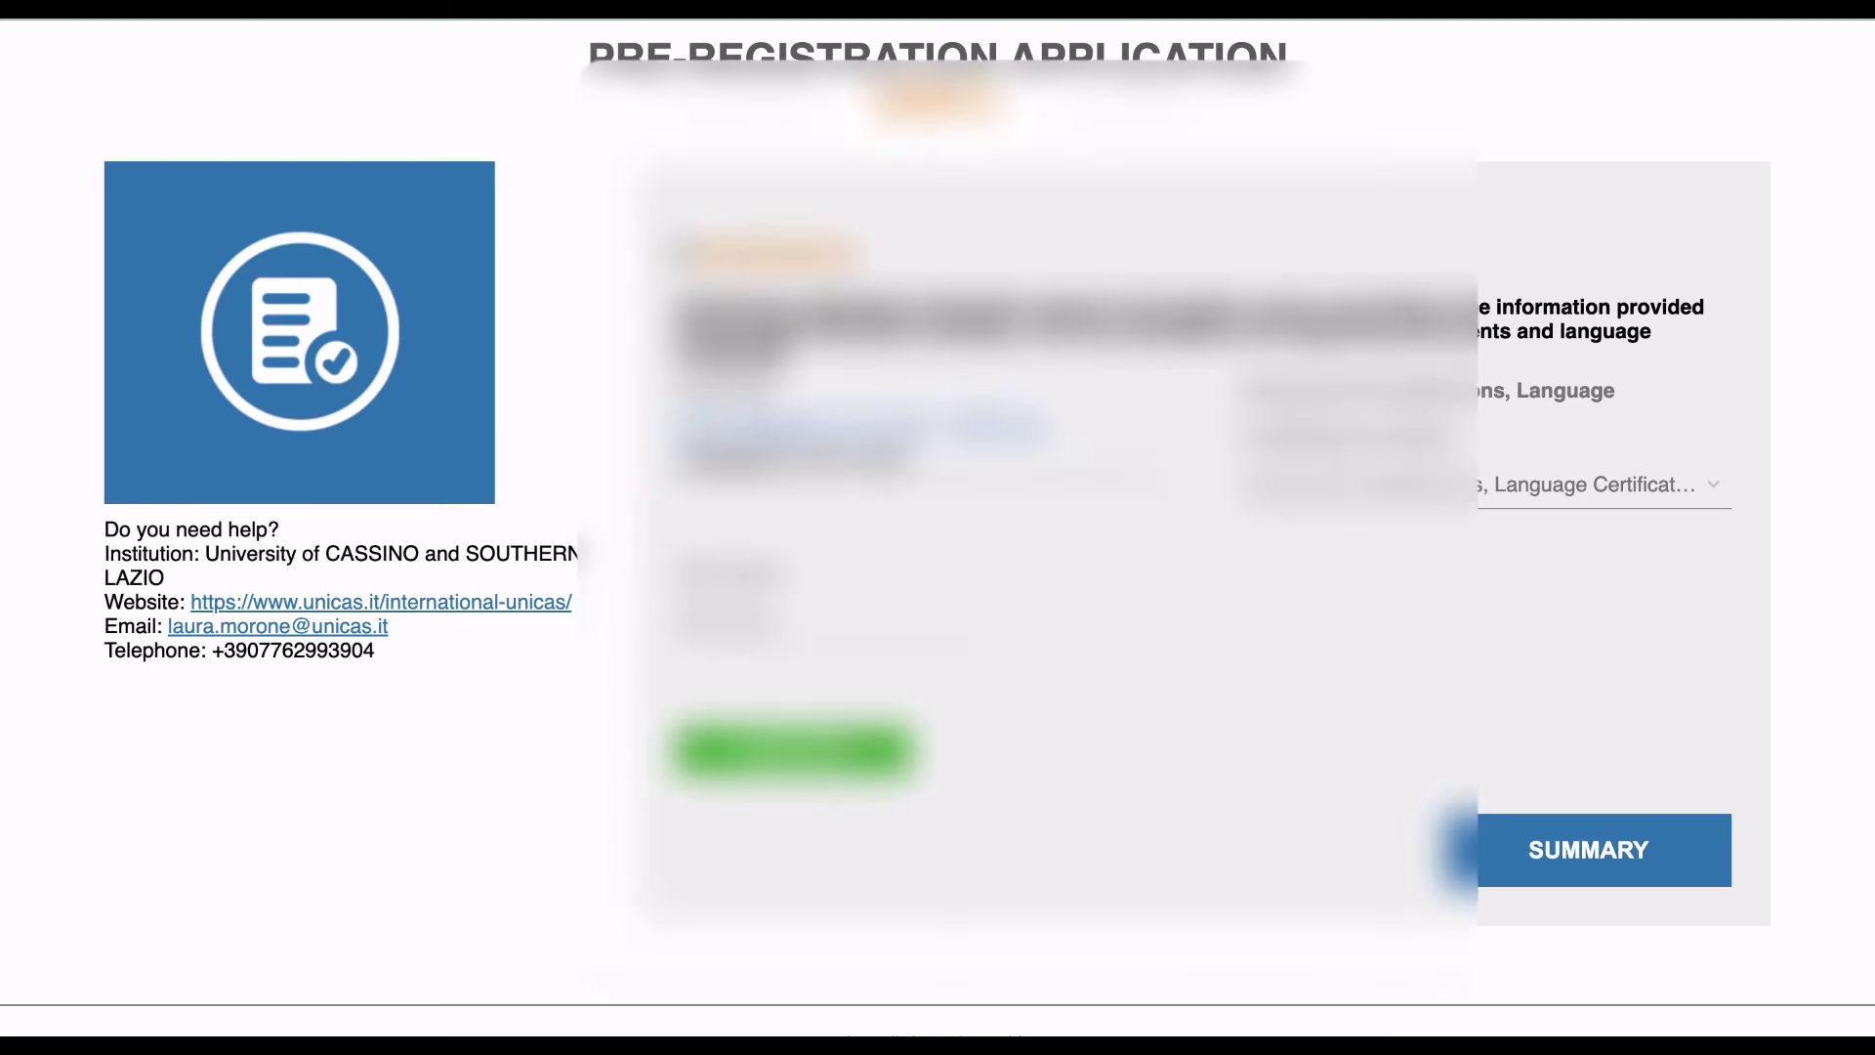
Attach the WAEC certificate file as a Final diploma titled 'WAEC Results'.
left_click(733, 459)
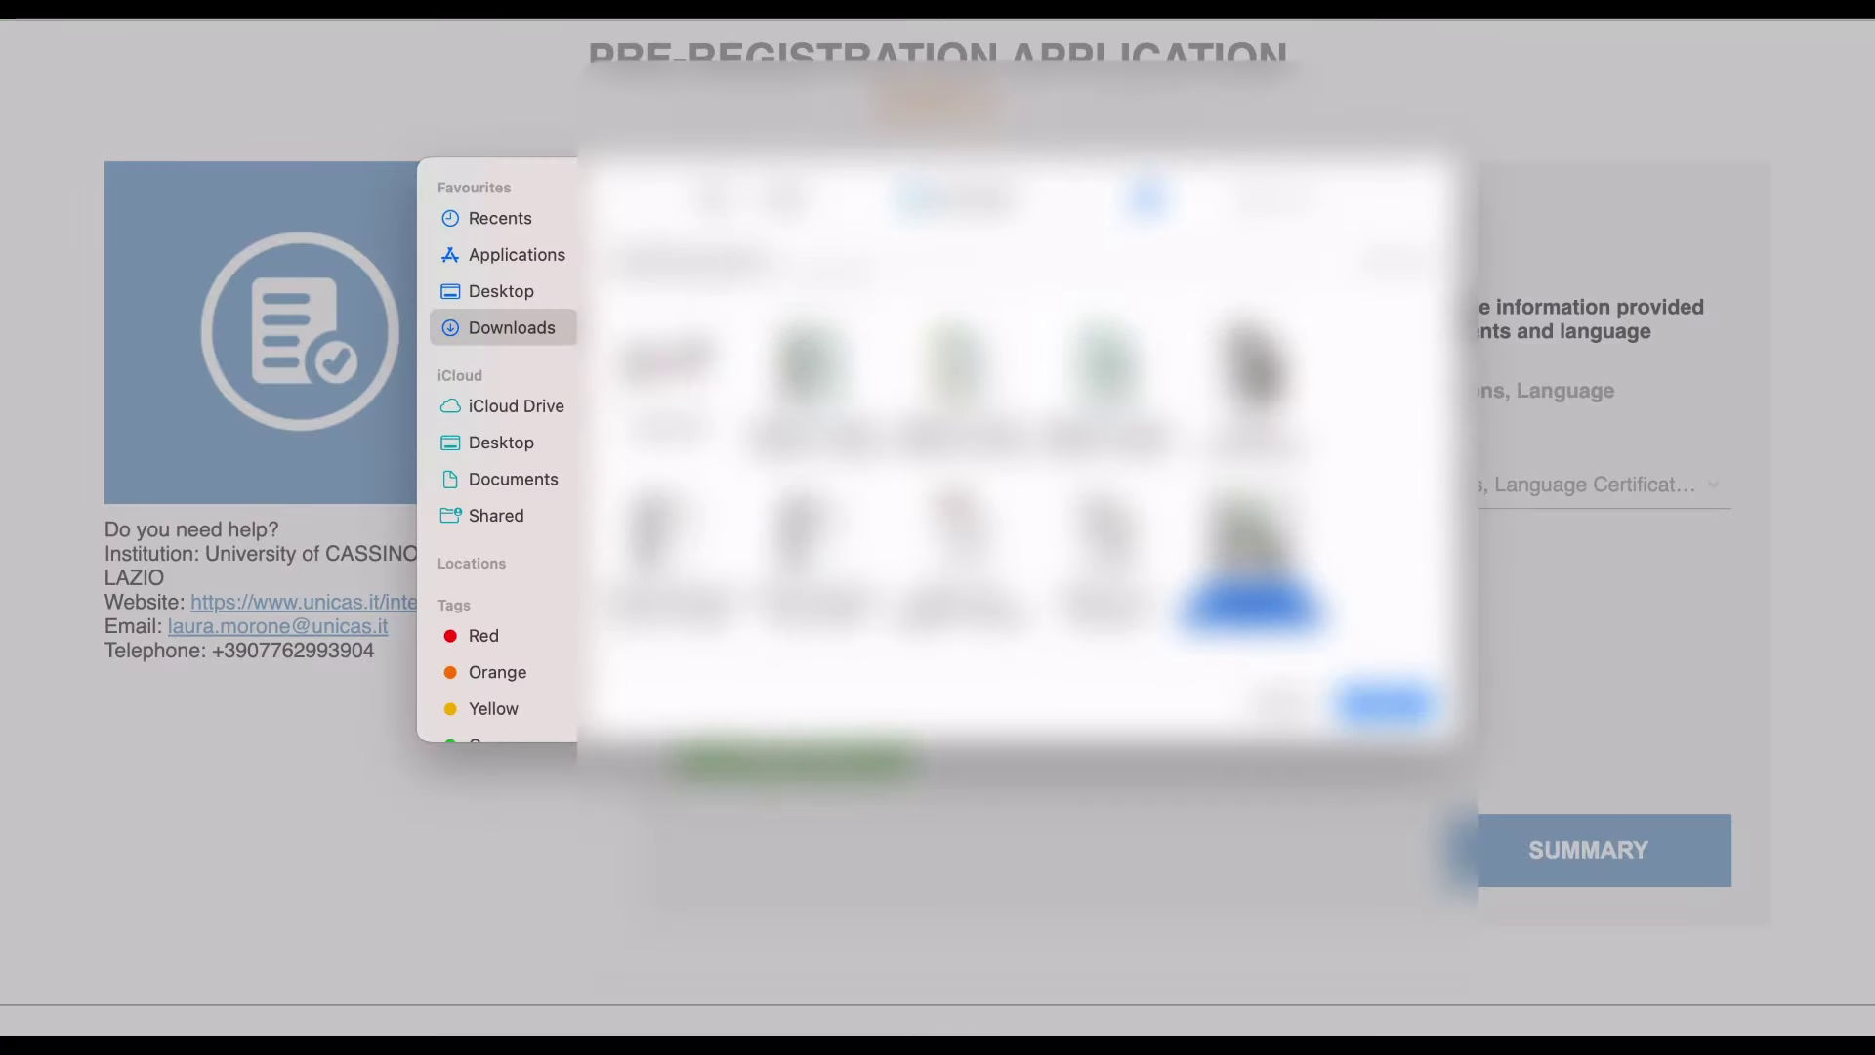
key("Return")
left_click(1440, 503)
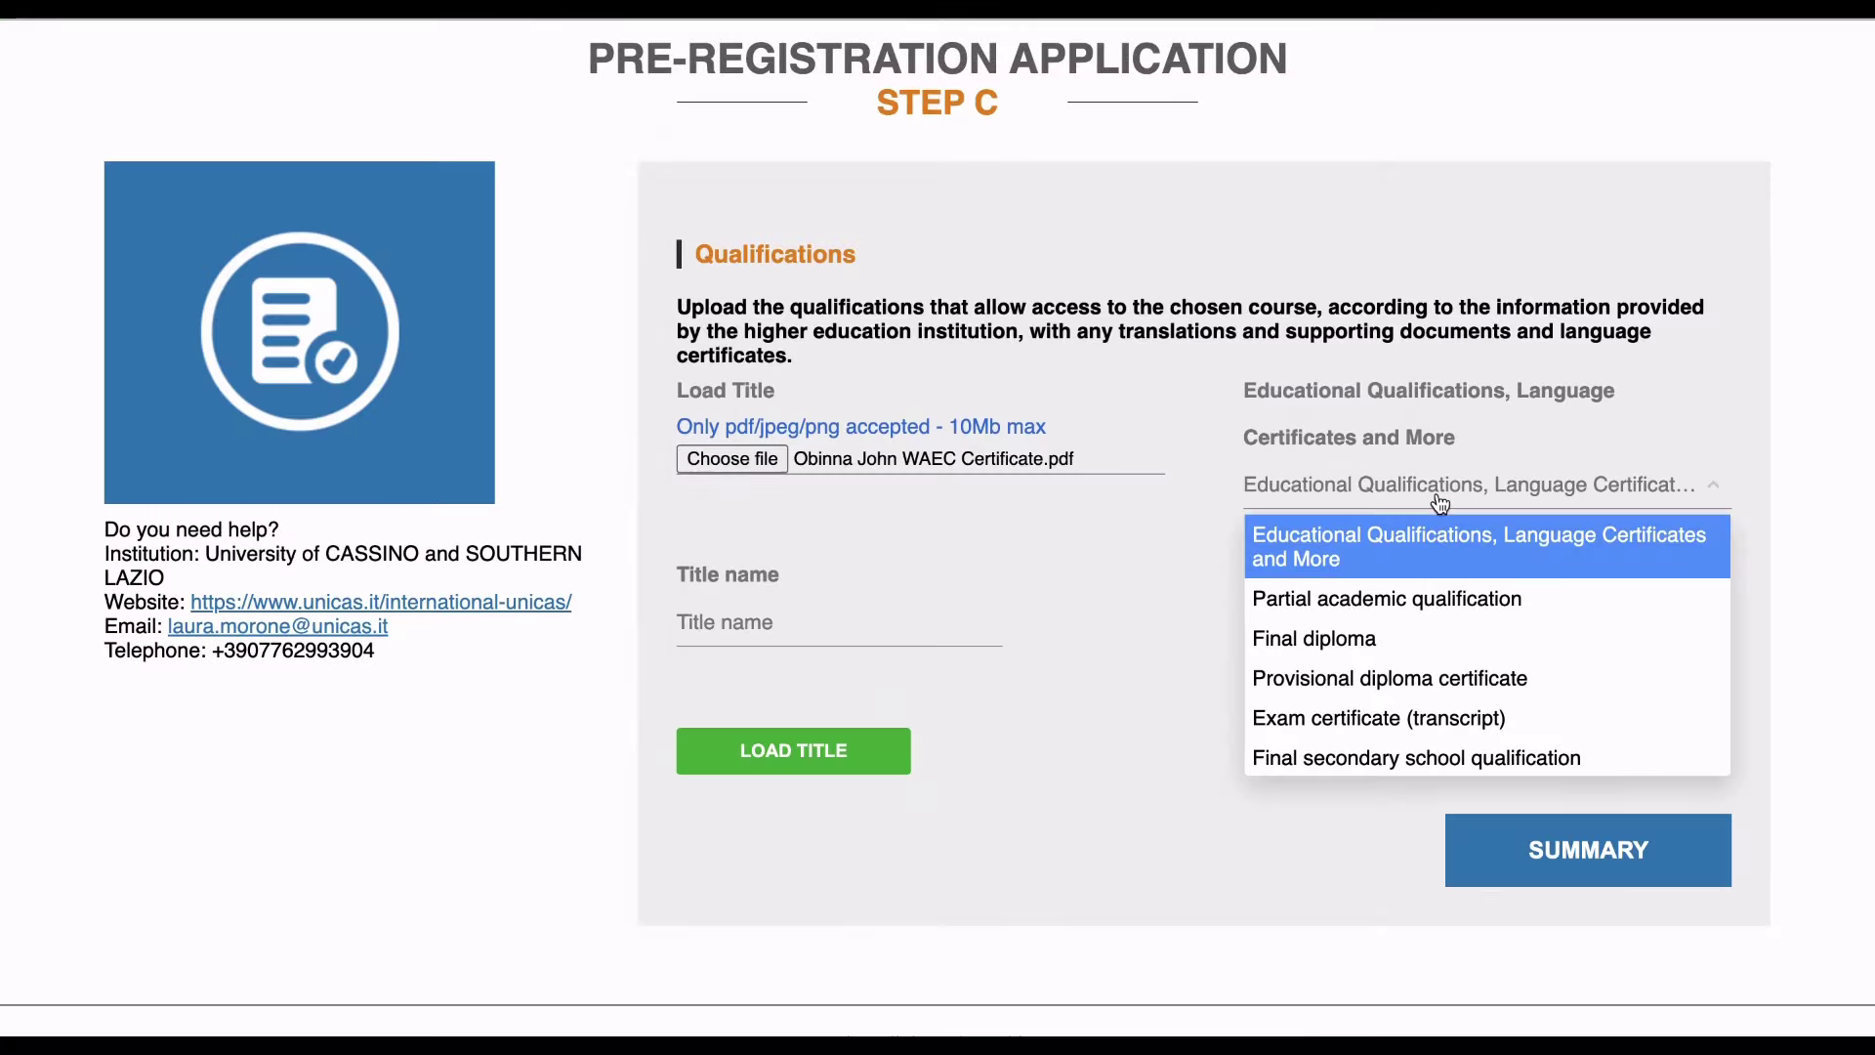
left_click(1357, 638)
left_click(829, 615)
type("WAEC")
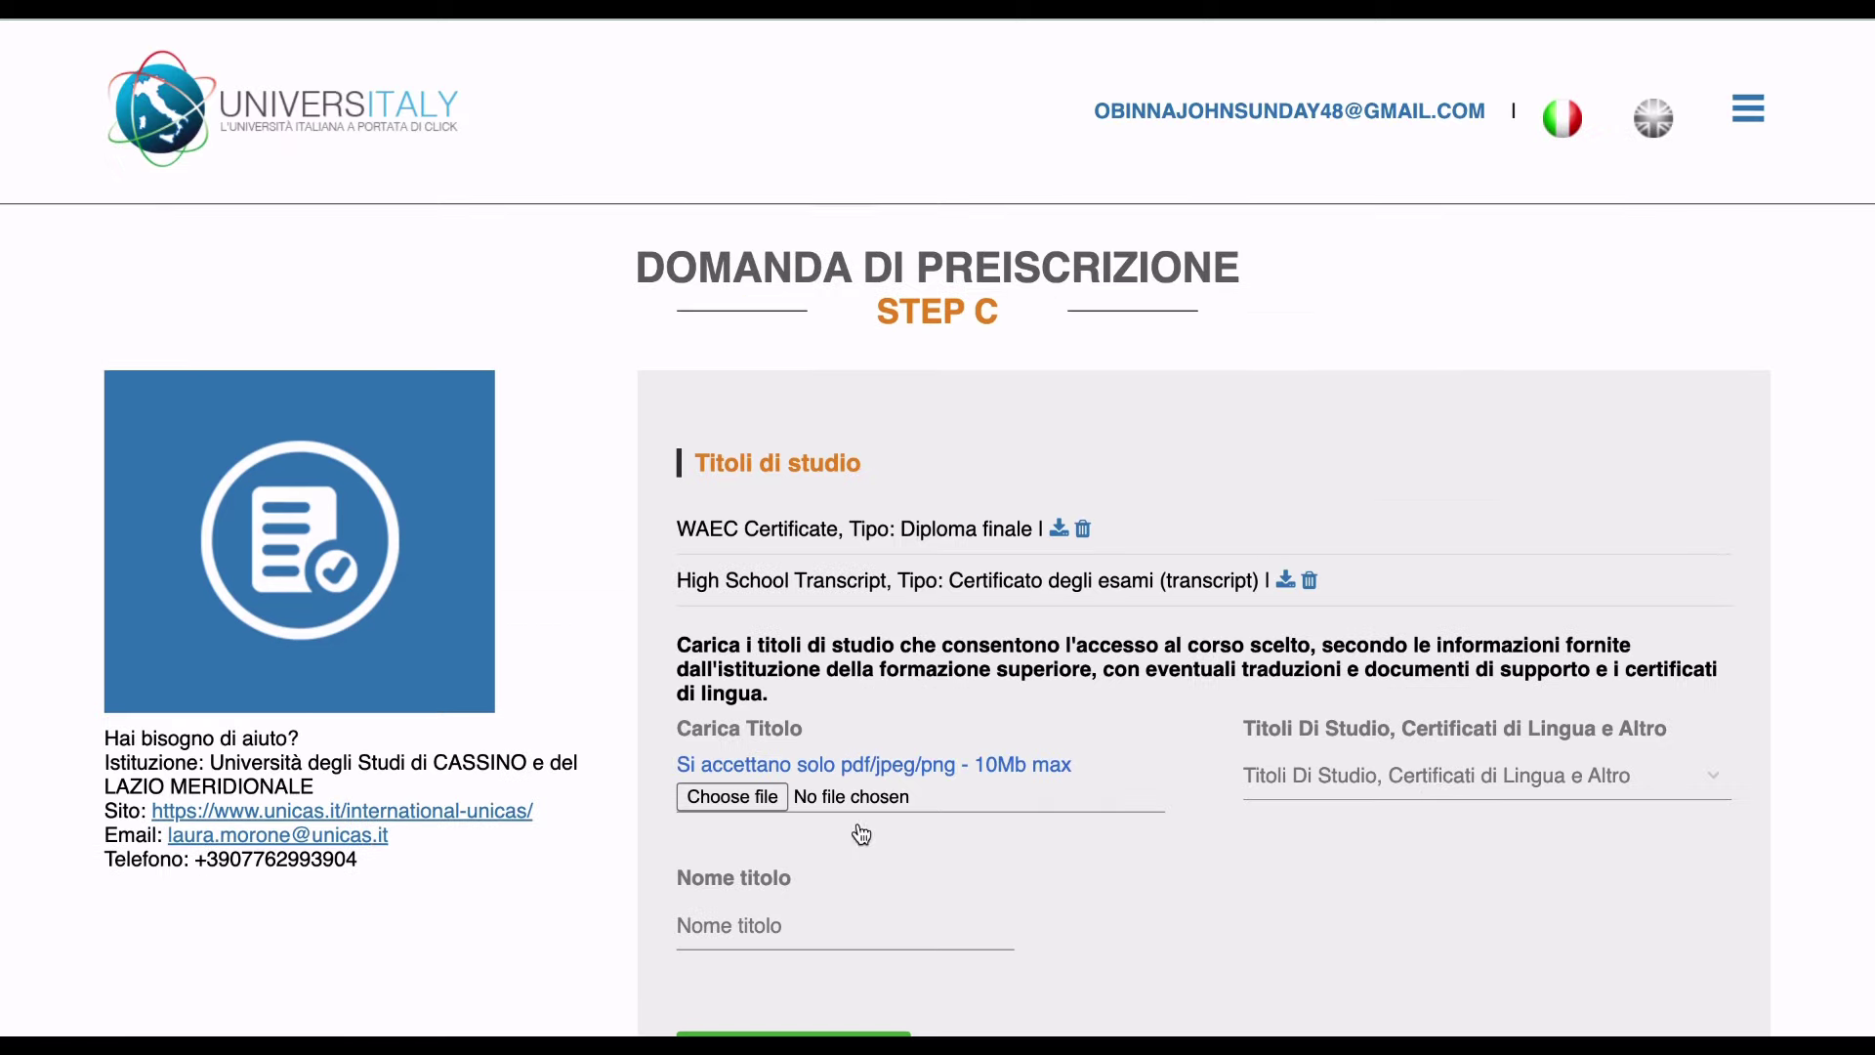
Upload the High School Transcript as an exam certificate, re-translating the page into English.
left_click(1431, 778)
scroll(1406, 572, "down", 1)
key("Down")
key("Down")
right_click(1181, 721)
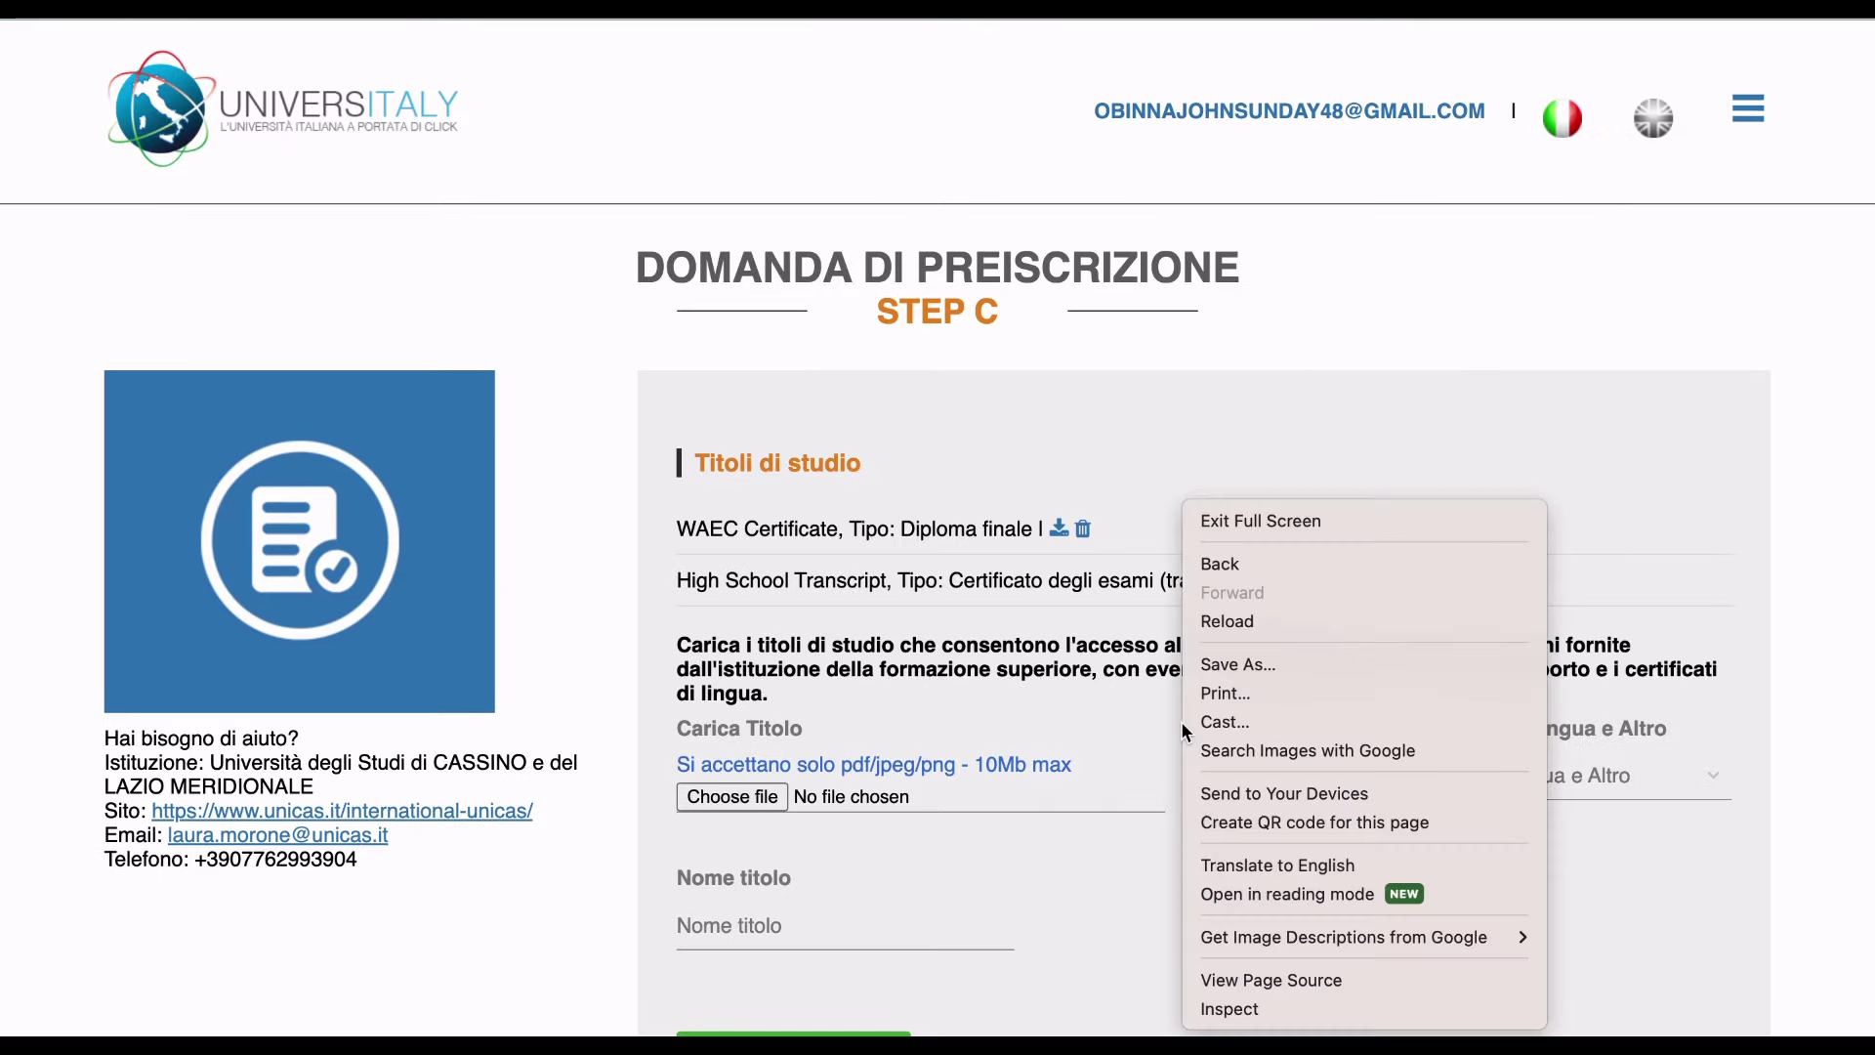
left_click(1172, 862)
left_click(1621, 832)
key("Down")
key("Down")
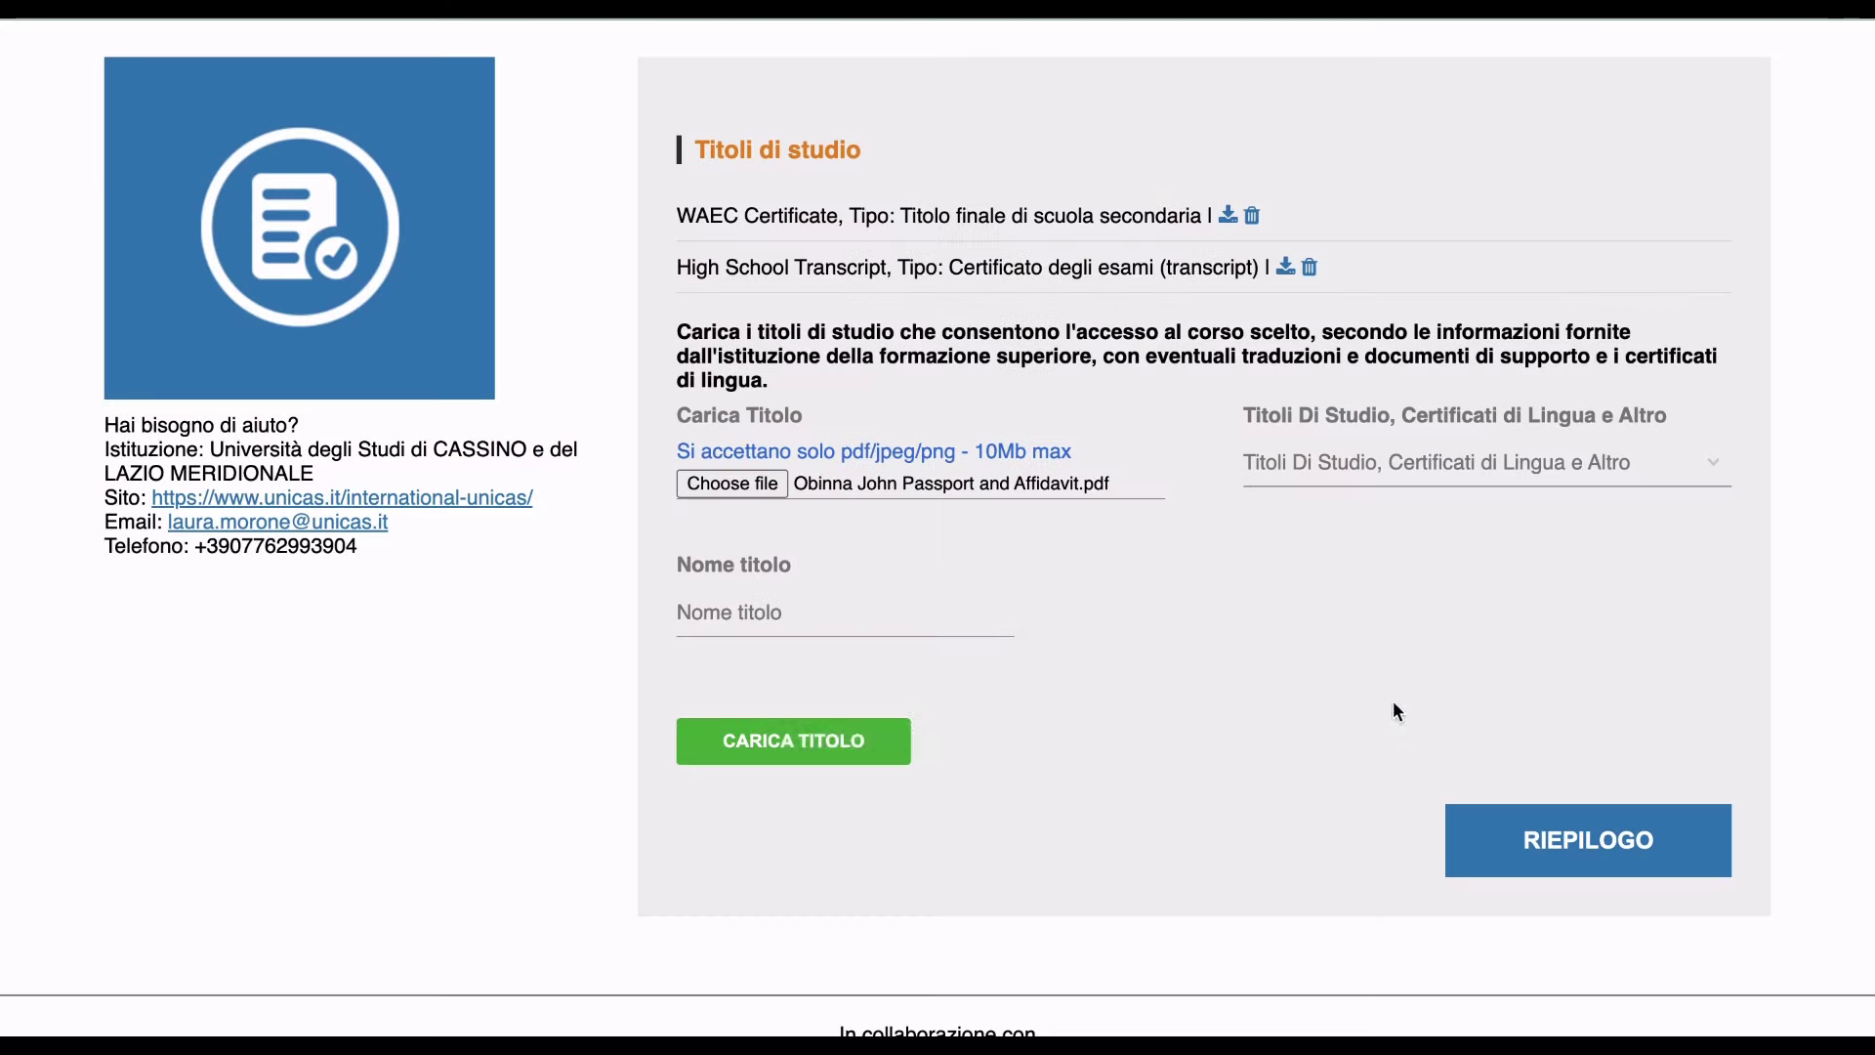
Add the Passport and Affidavit document titled 'Passport' with type Other.
left_click(844, 612)
type("Passport and Affidavit")
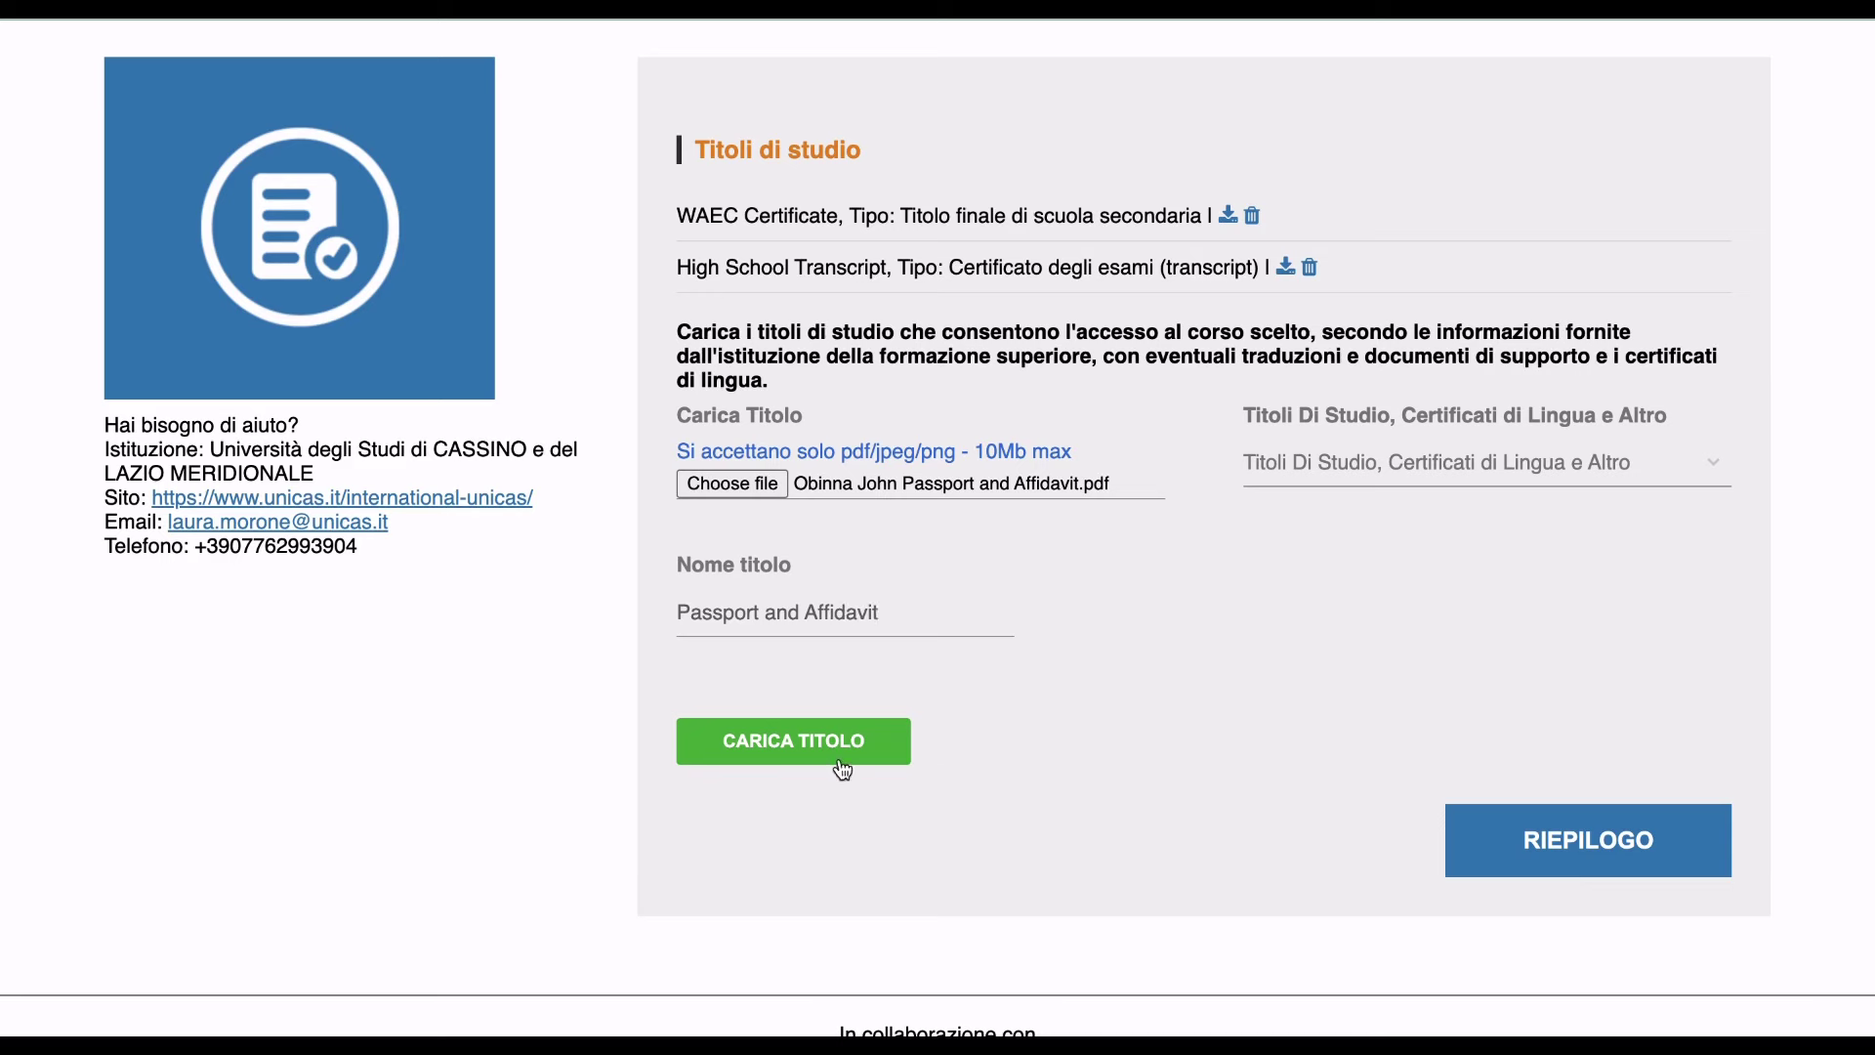
left_click(843, 770)
left_click(1474, 463)
right_click(1158, 601)
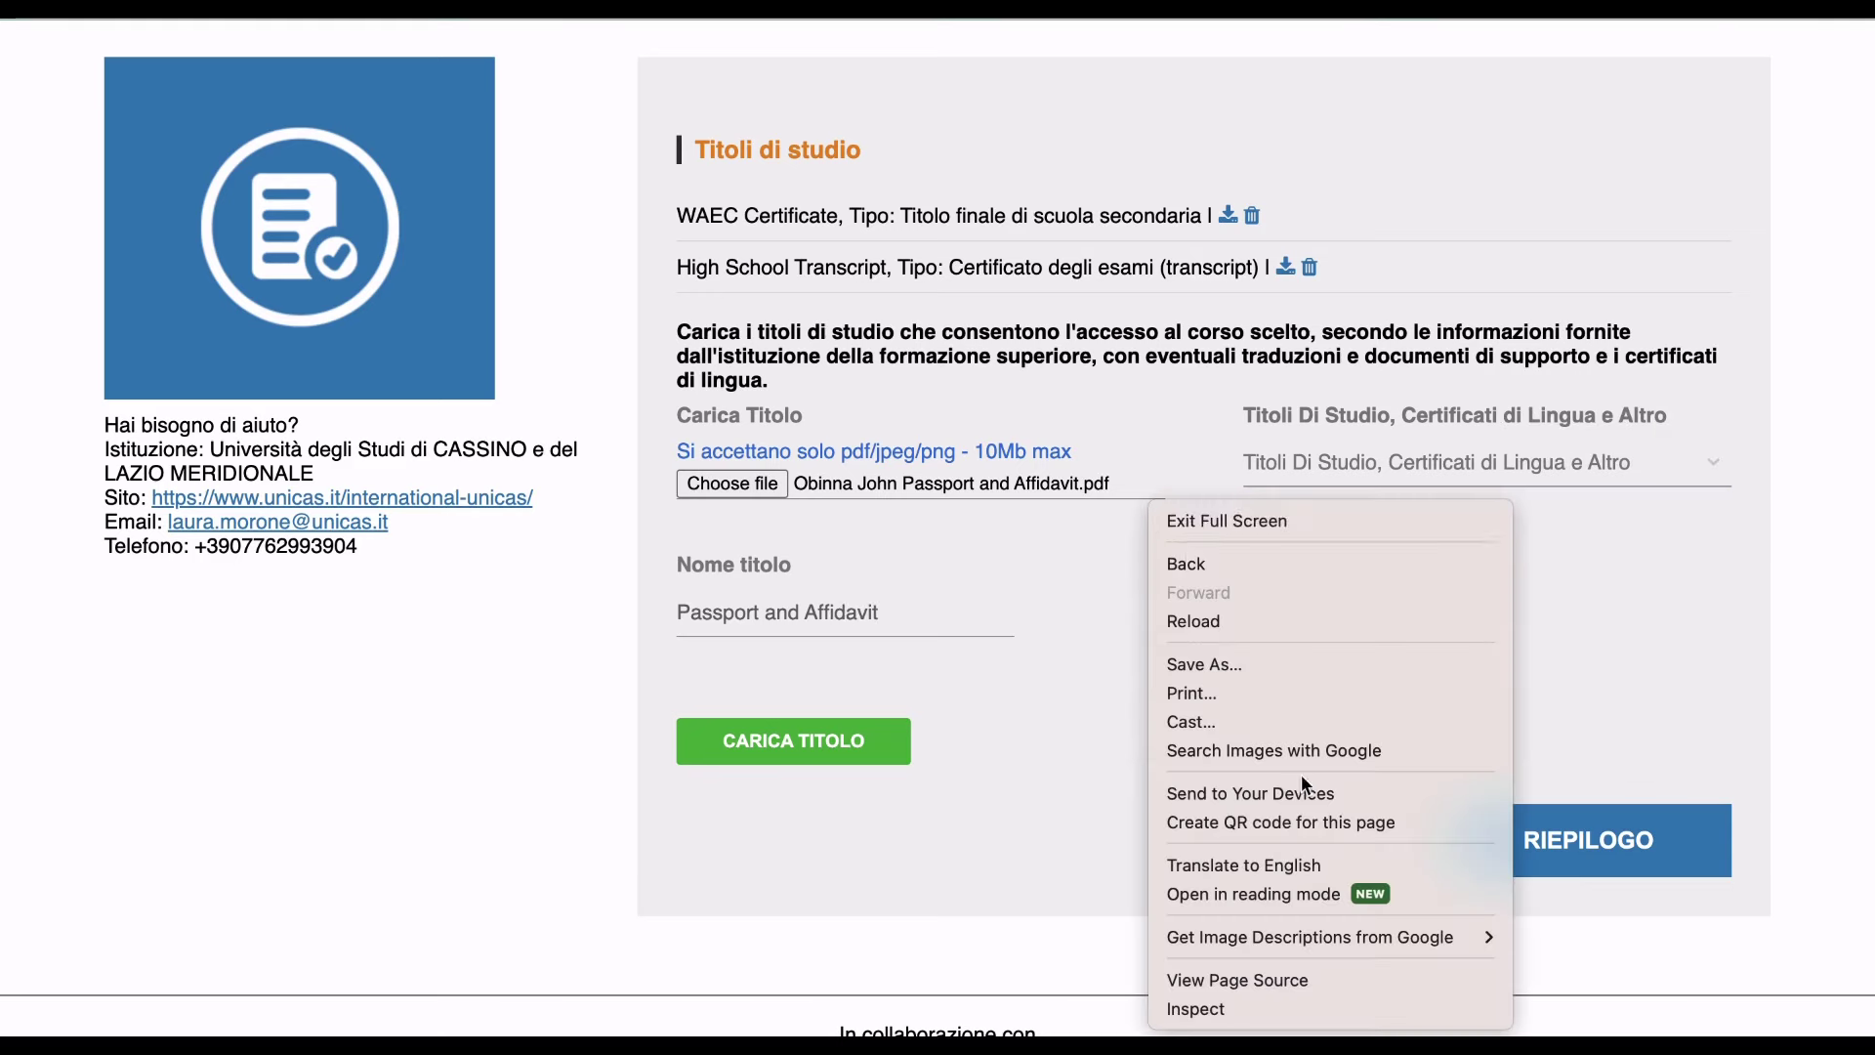
left_click(1269, 947)
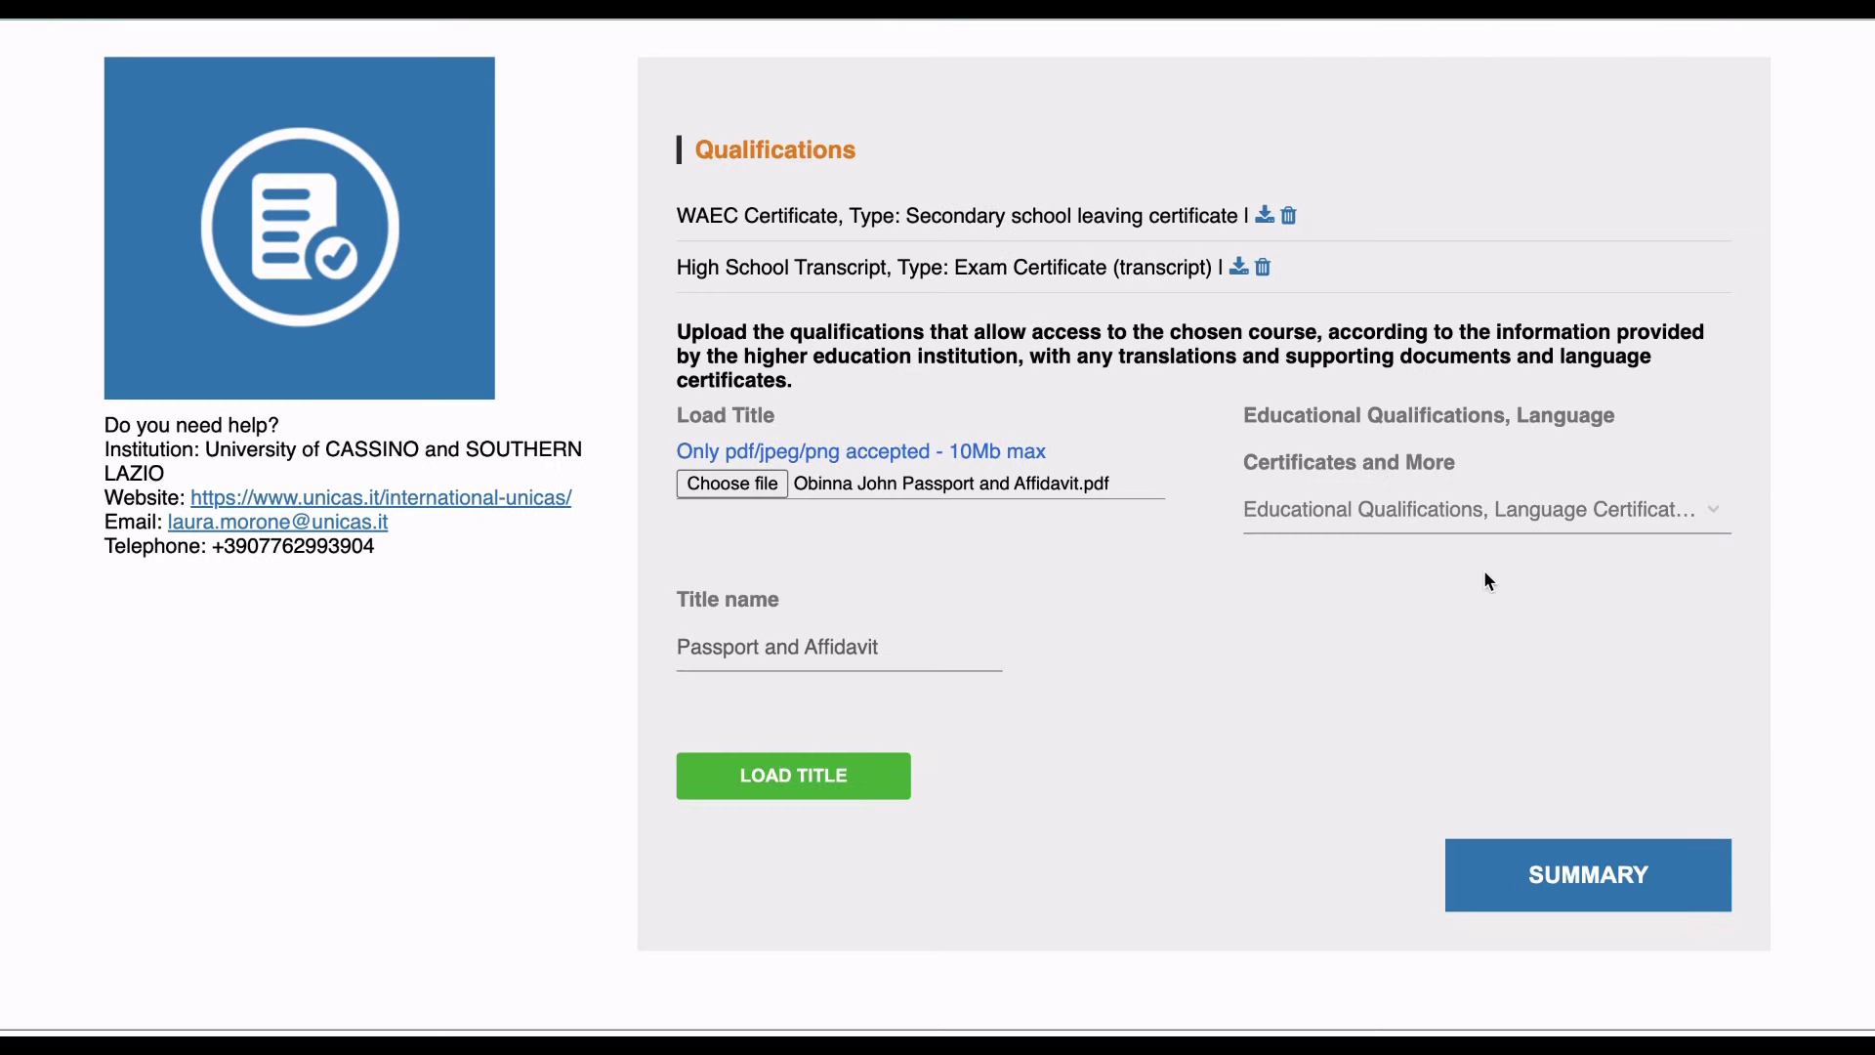
left_click(1567, 528)
scroll(1509, 771, "down", 3)
scroll(1509, 803, "down", 8)
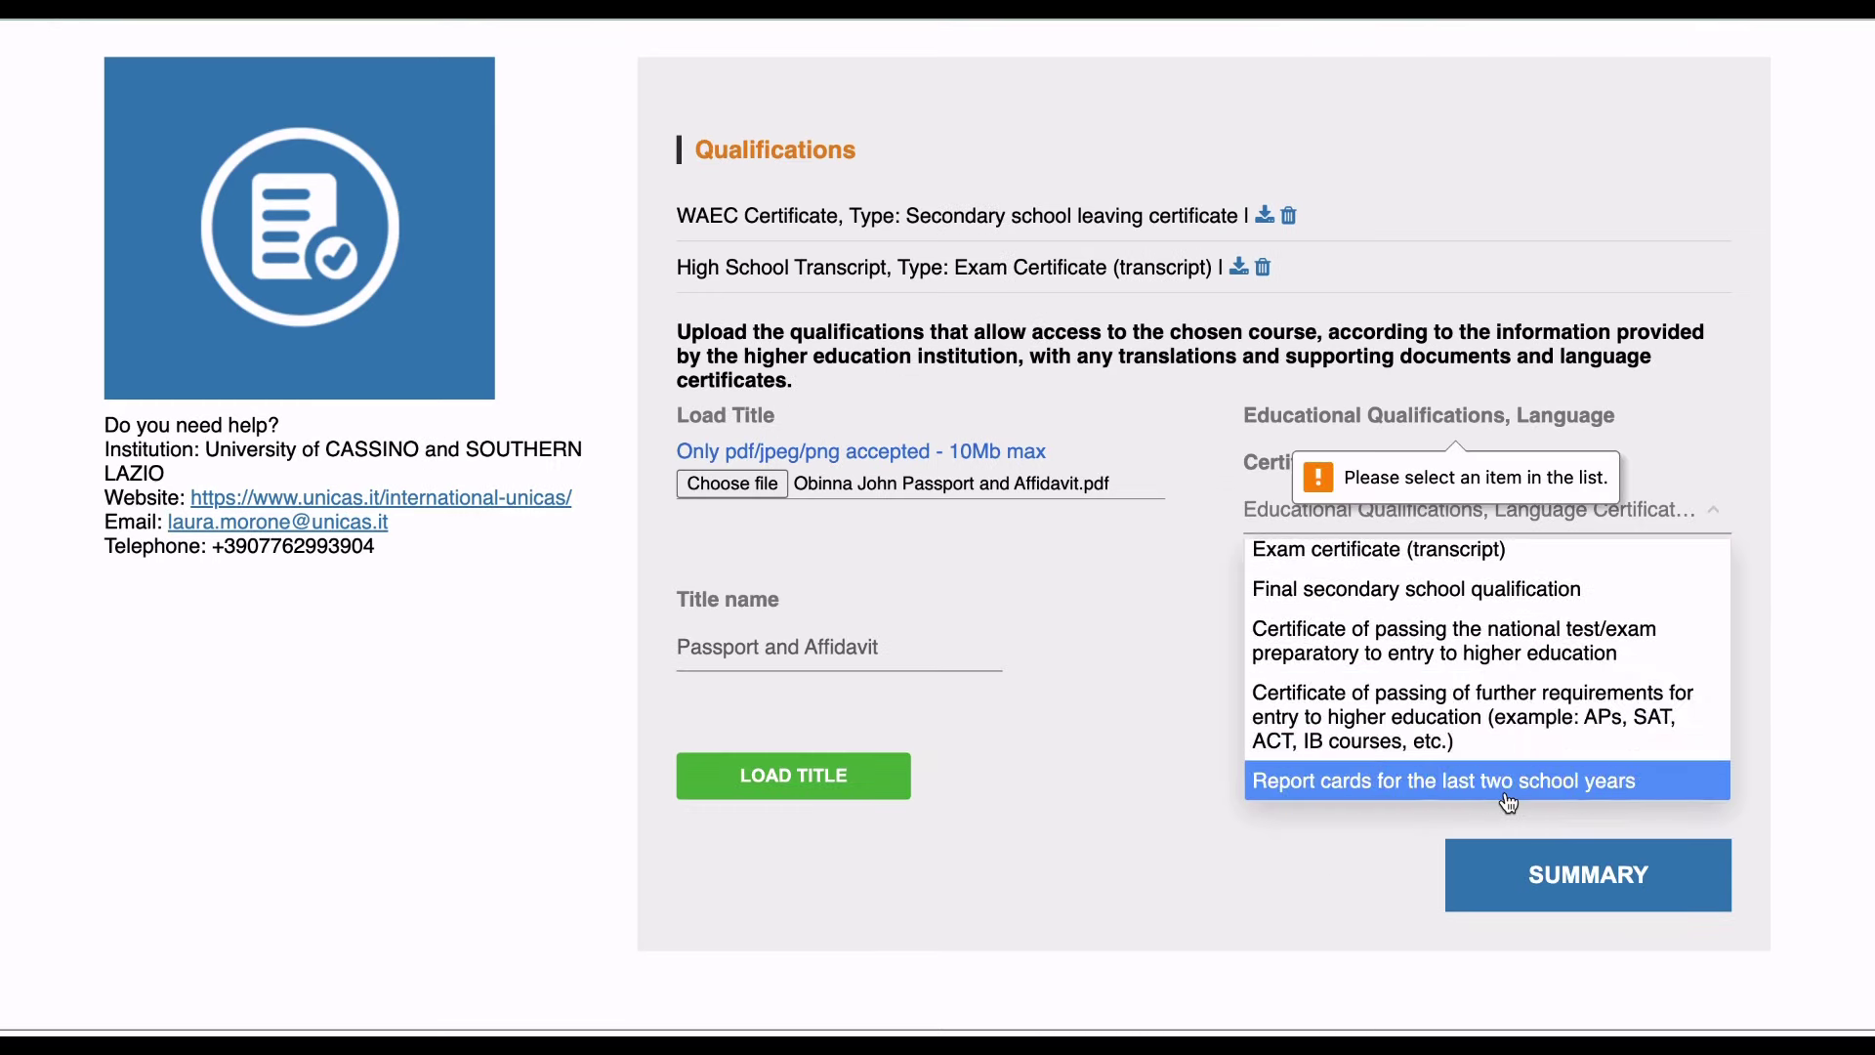
scroll(1509, 803, "down", 5)
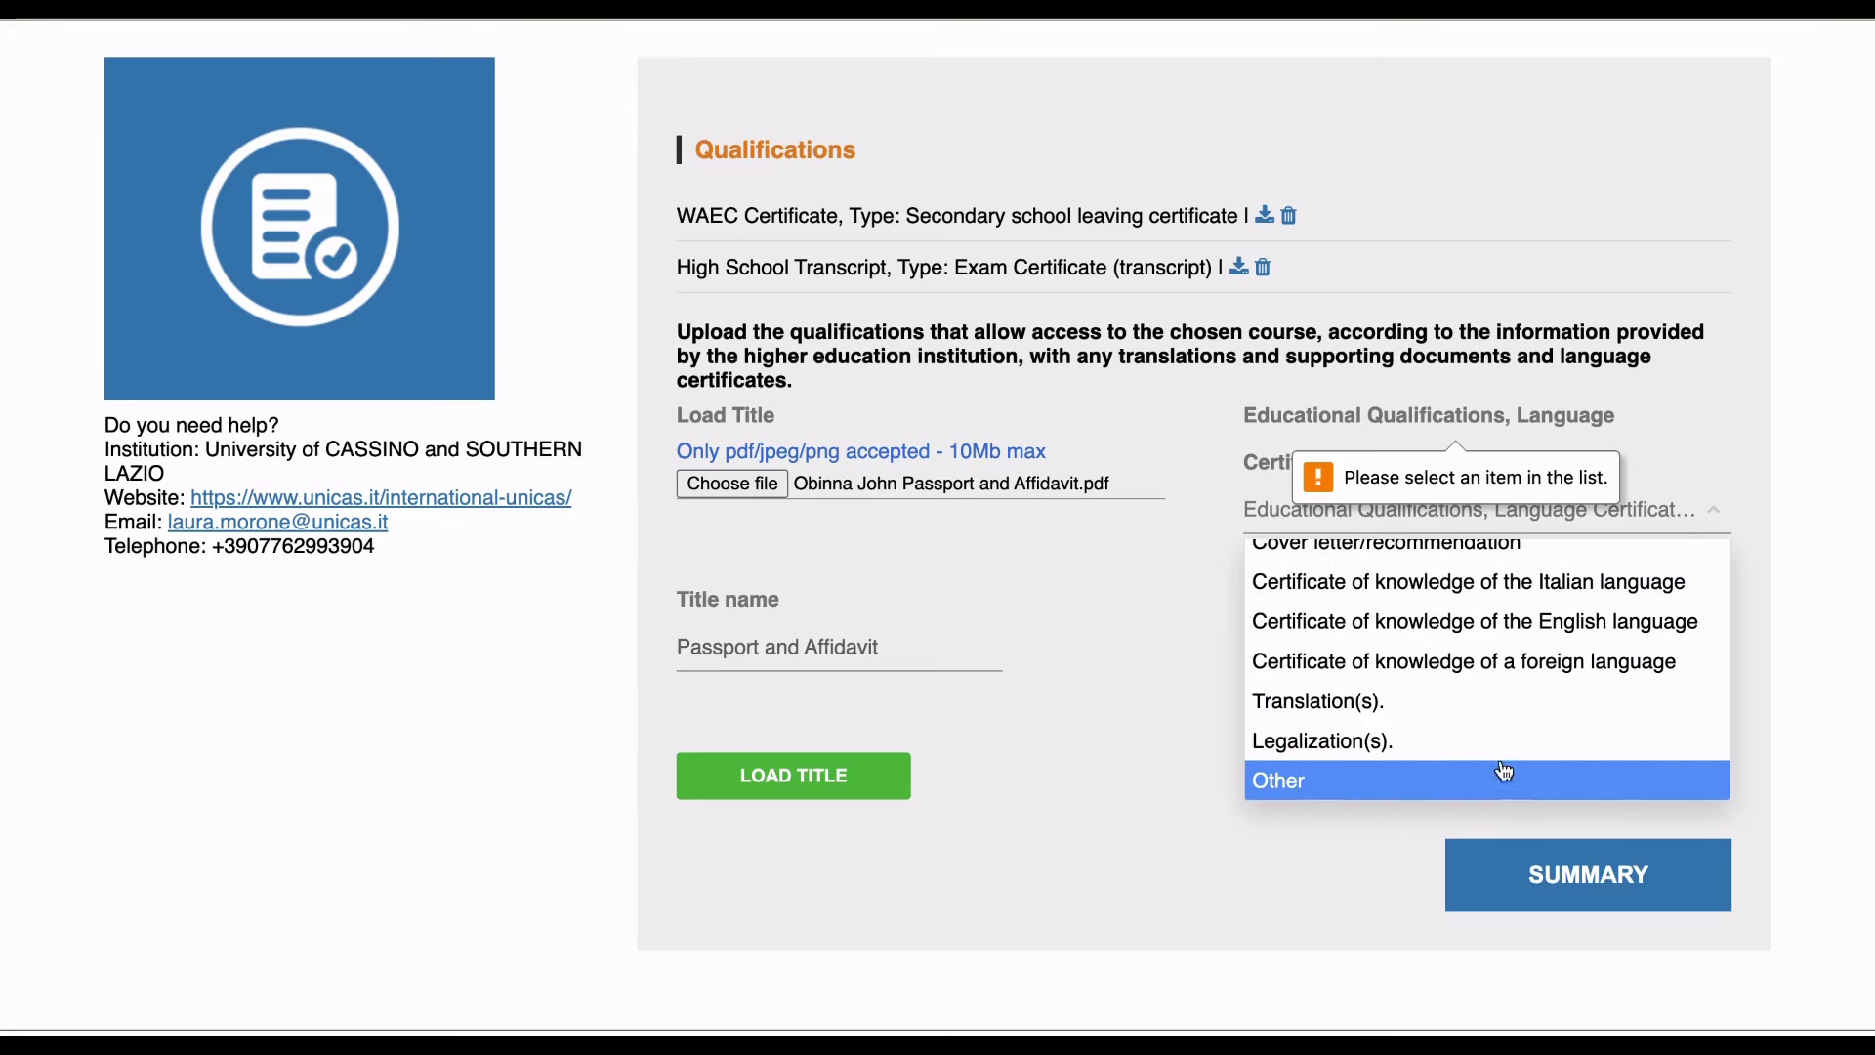
left_click(1503, 779)
left_click(838, 796)
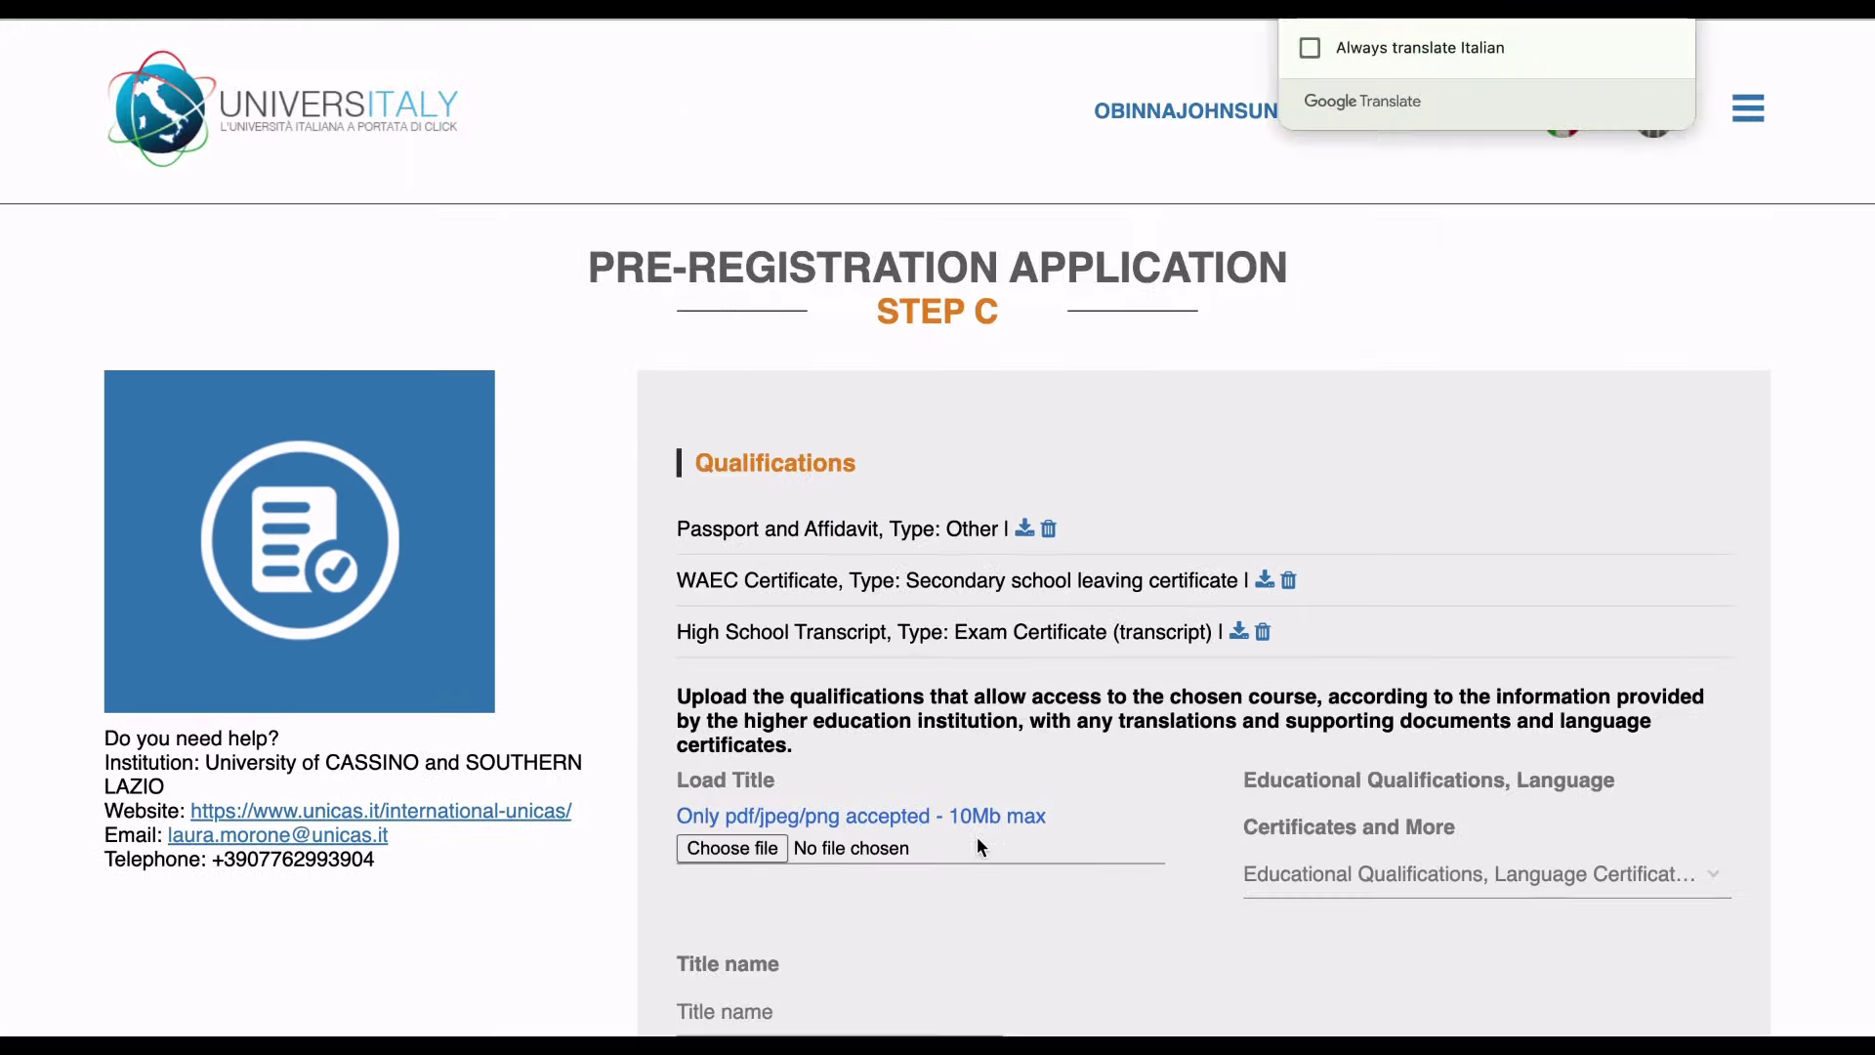
Upload the IELTS file as an English language certificate titled 'IELTS certified'.
left_click(1524, 874)
scroll(1537, 768, "down", 5)
scroll(1537, 767, "down", 5)
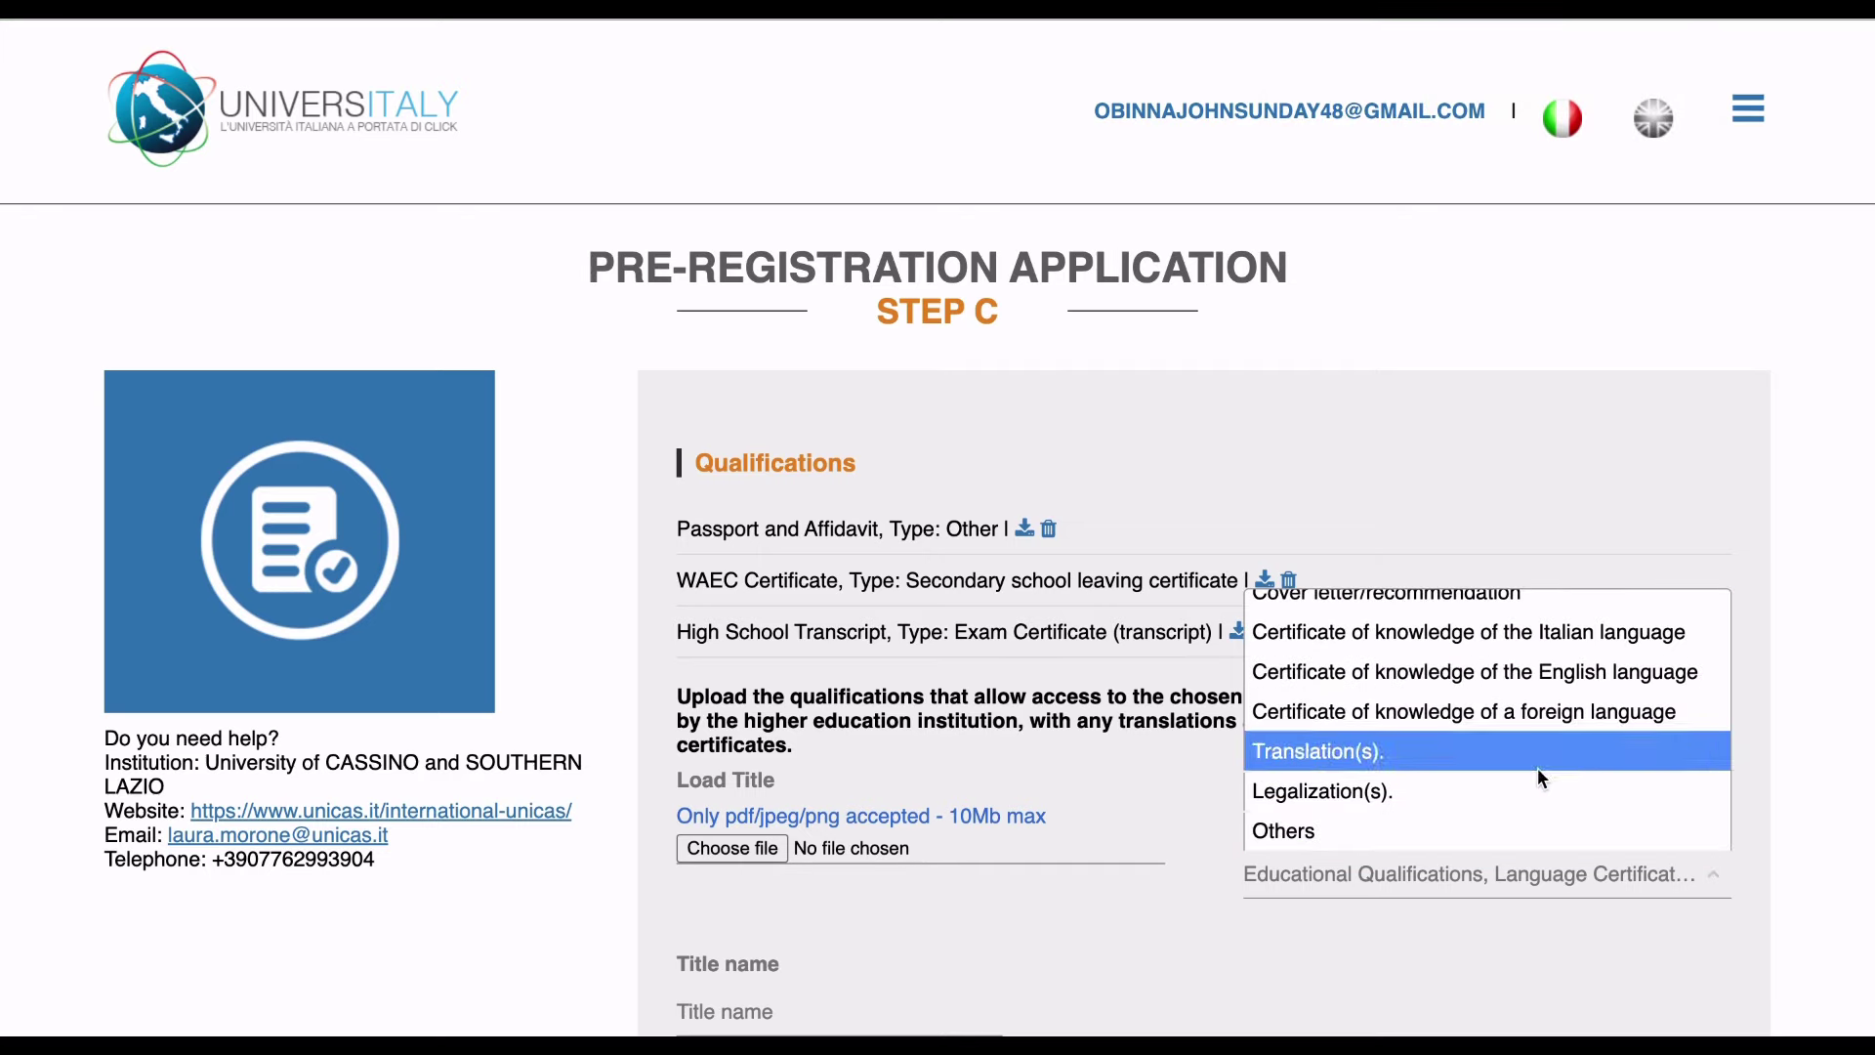
left_click(1465, 665)
left_click(732, 848)
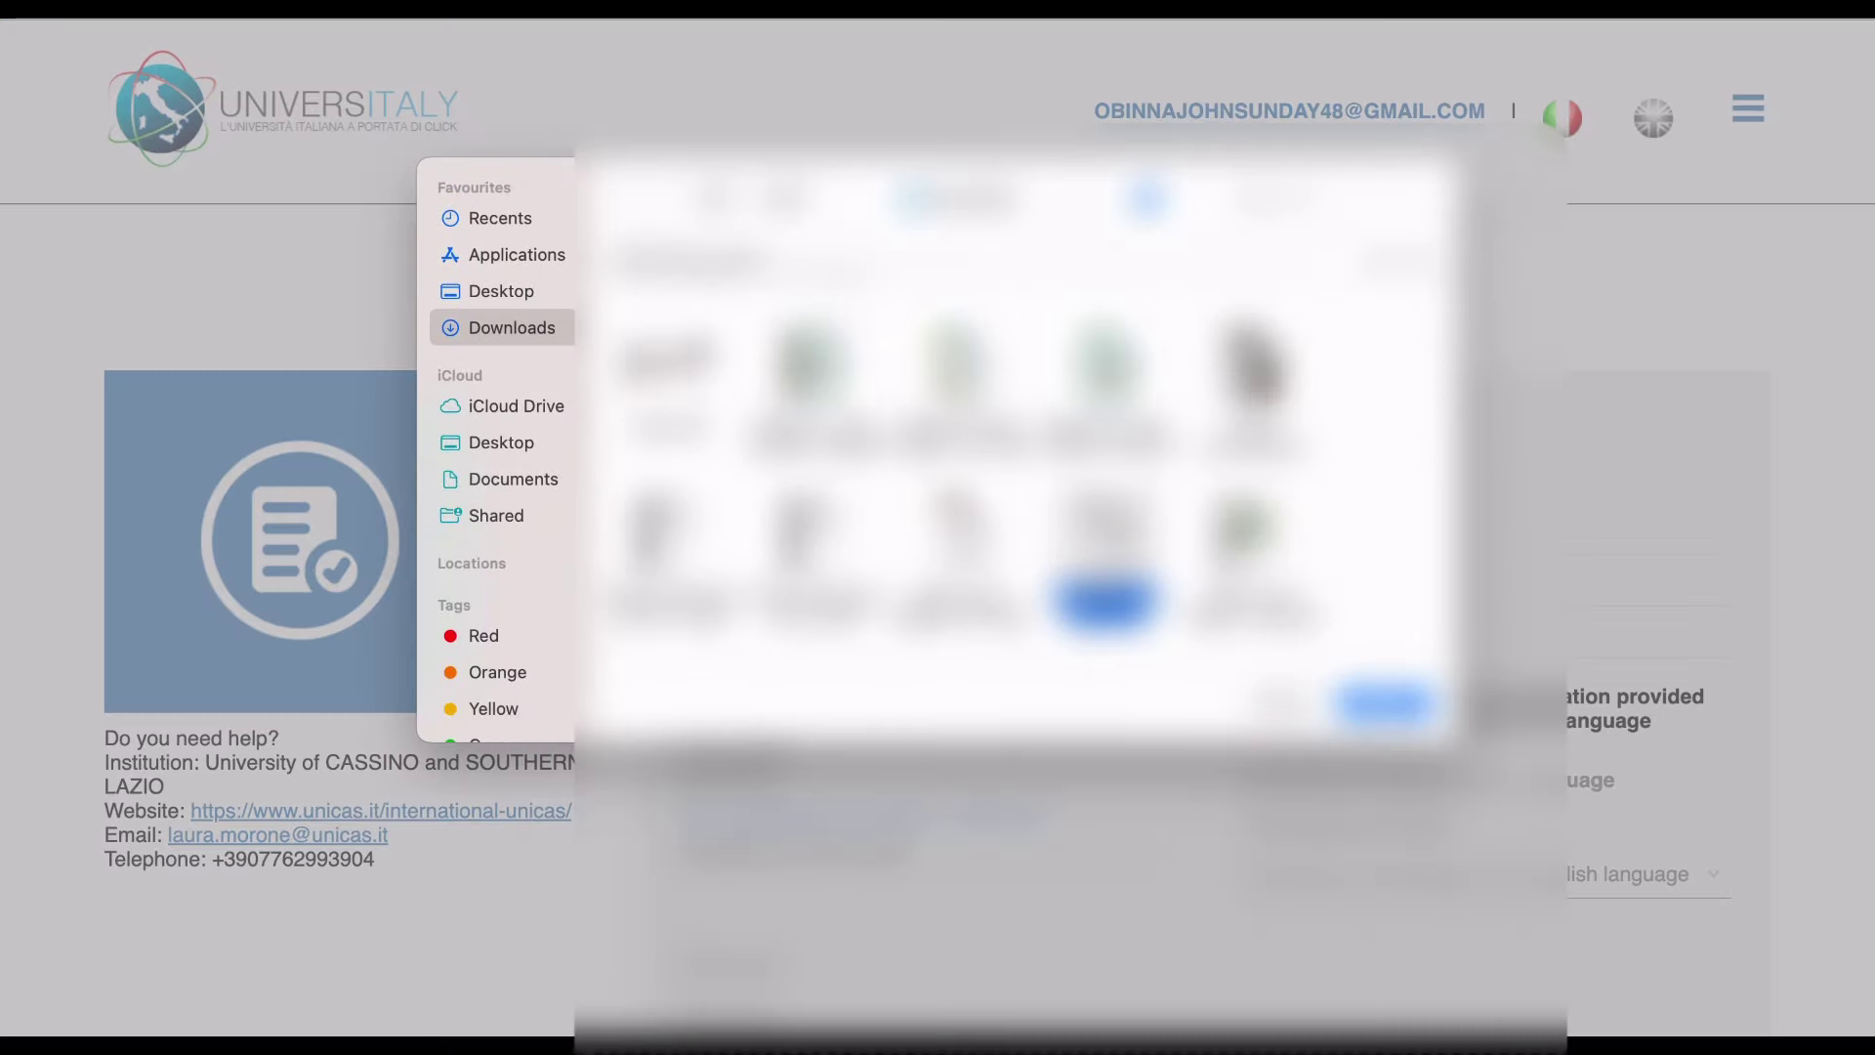
key("Return")
scroll(704, 697, "down", 3)
left_click(703, 697)
type("IELTS certified")
left_click(793, 826)
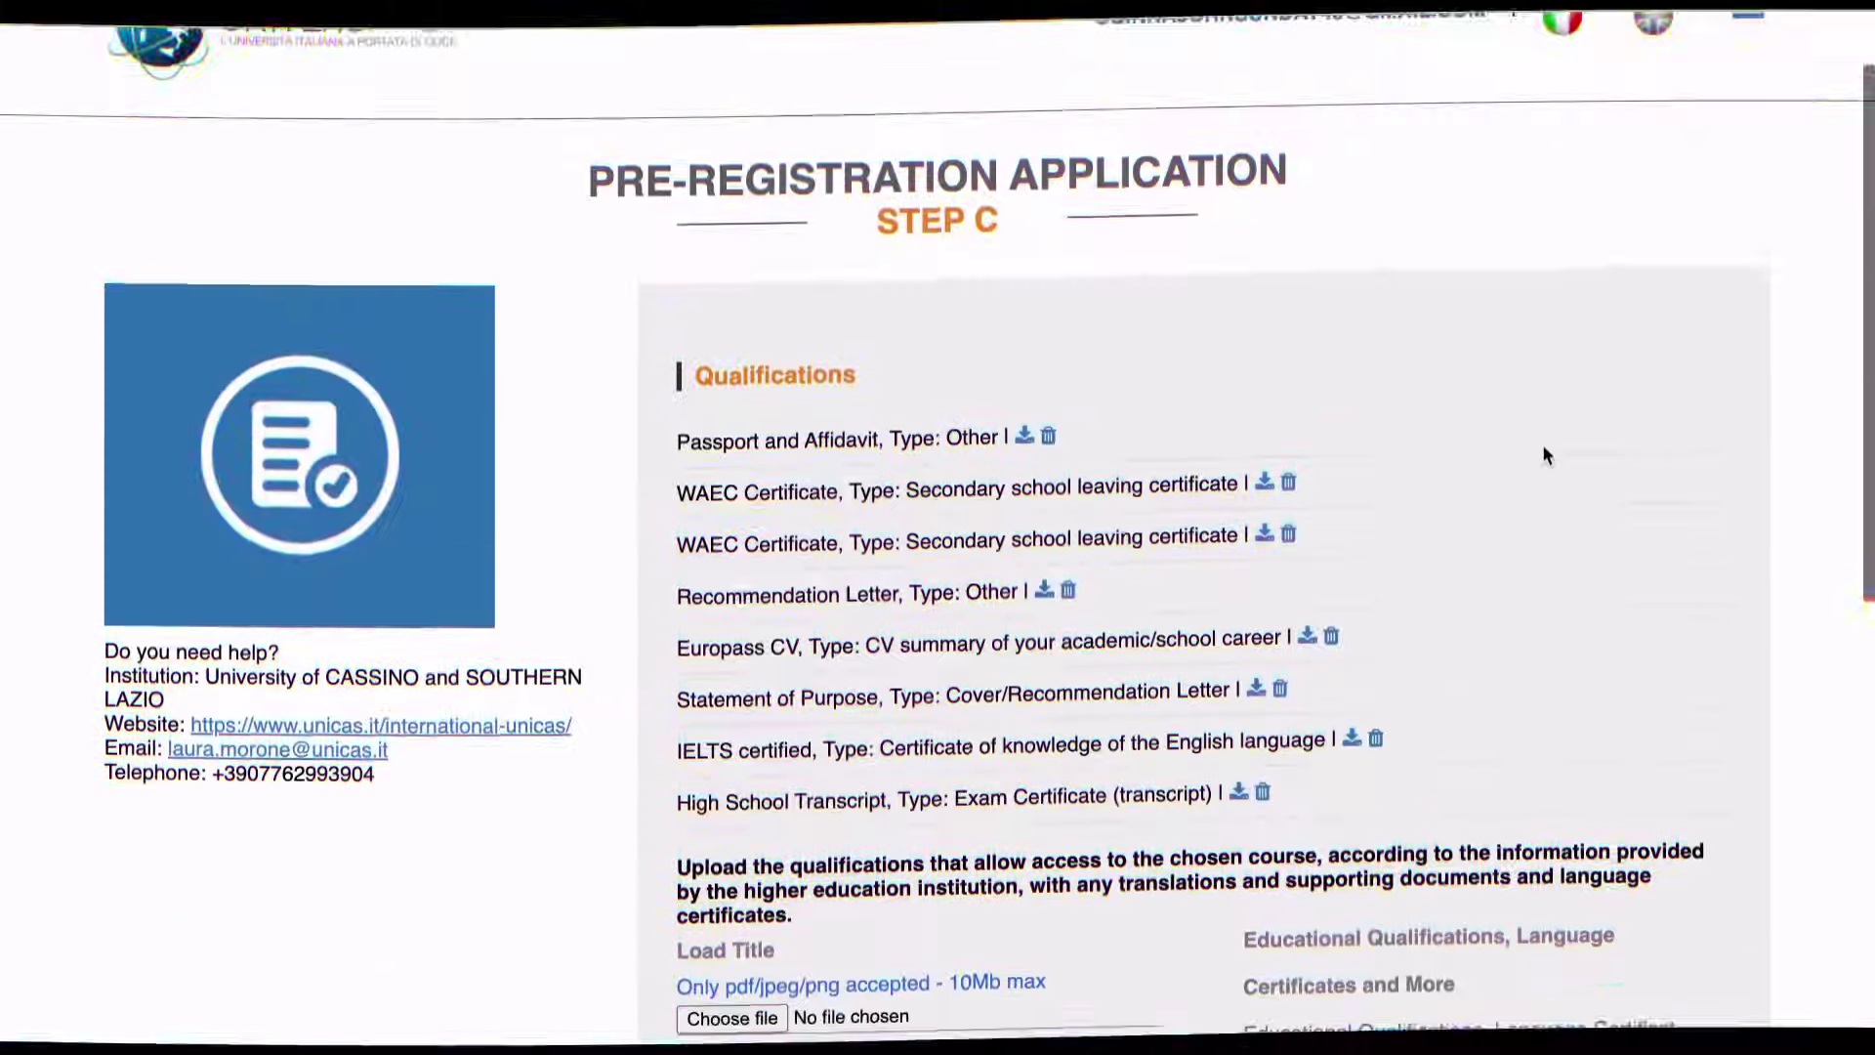
Delete the second WAEC Certificate entry from the Qualifications list.
scroll(1543, 461, "down", 2)
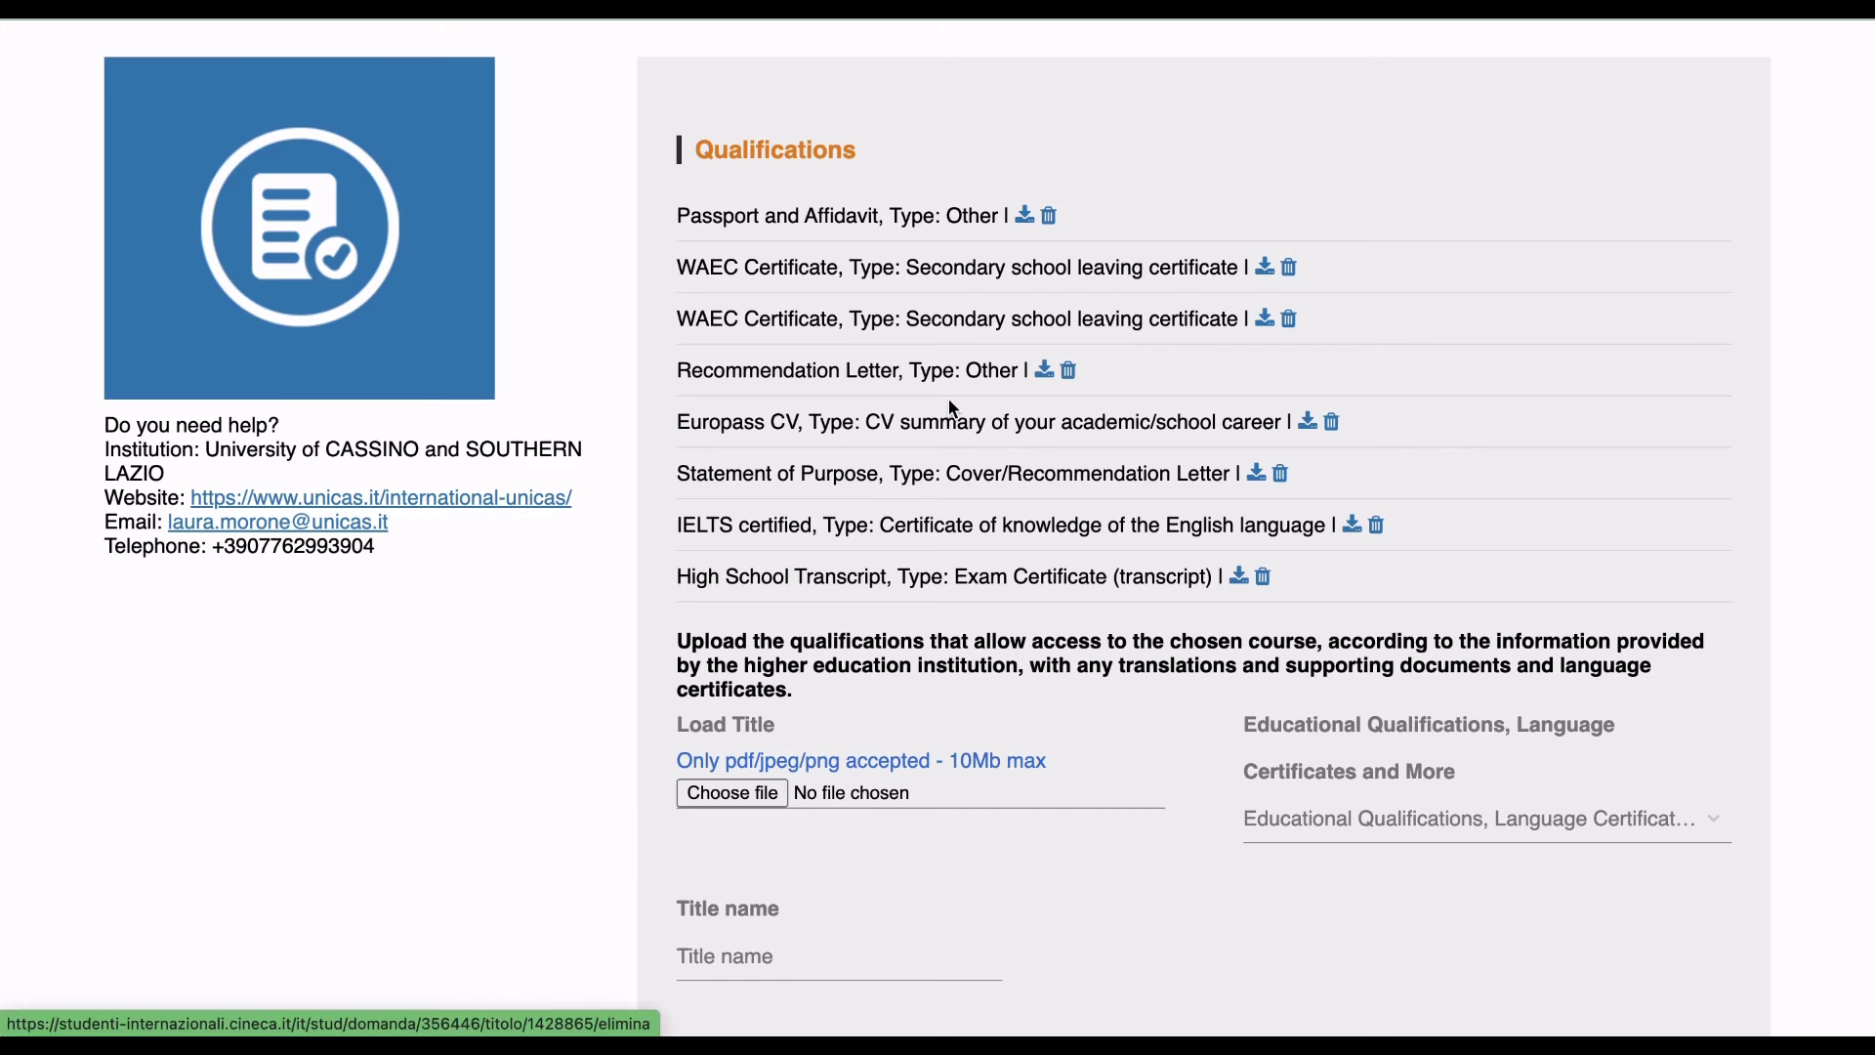
left_click(1289, 269)
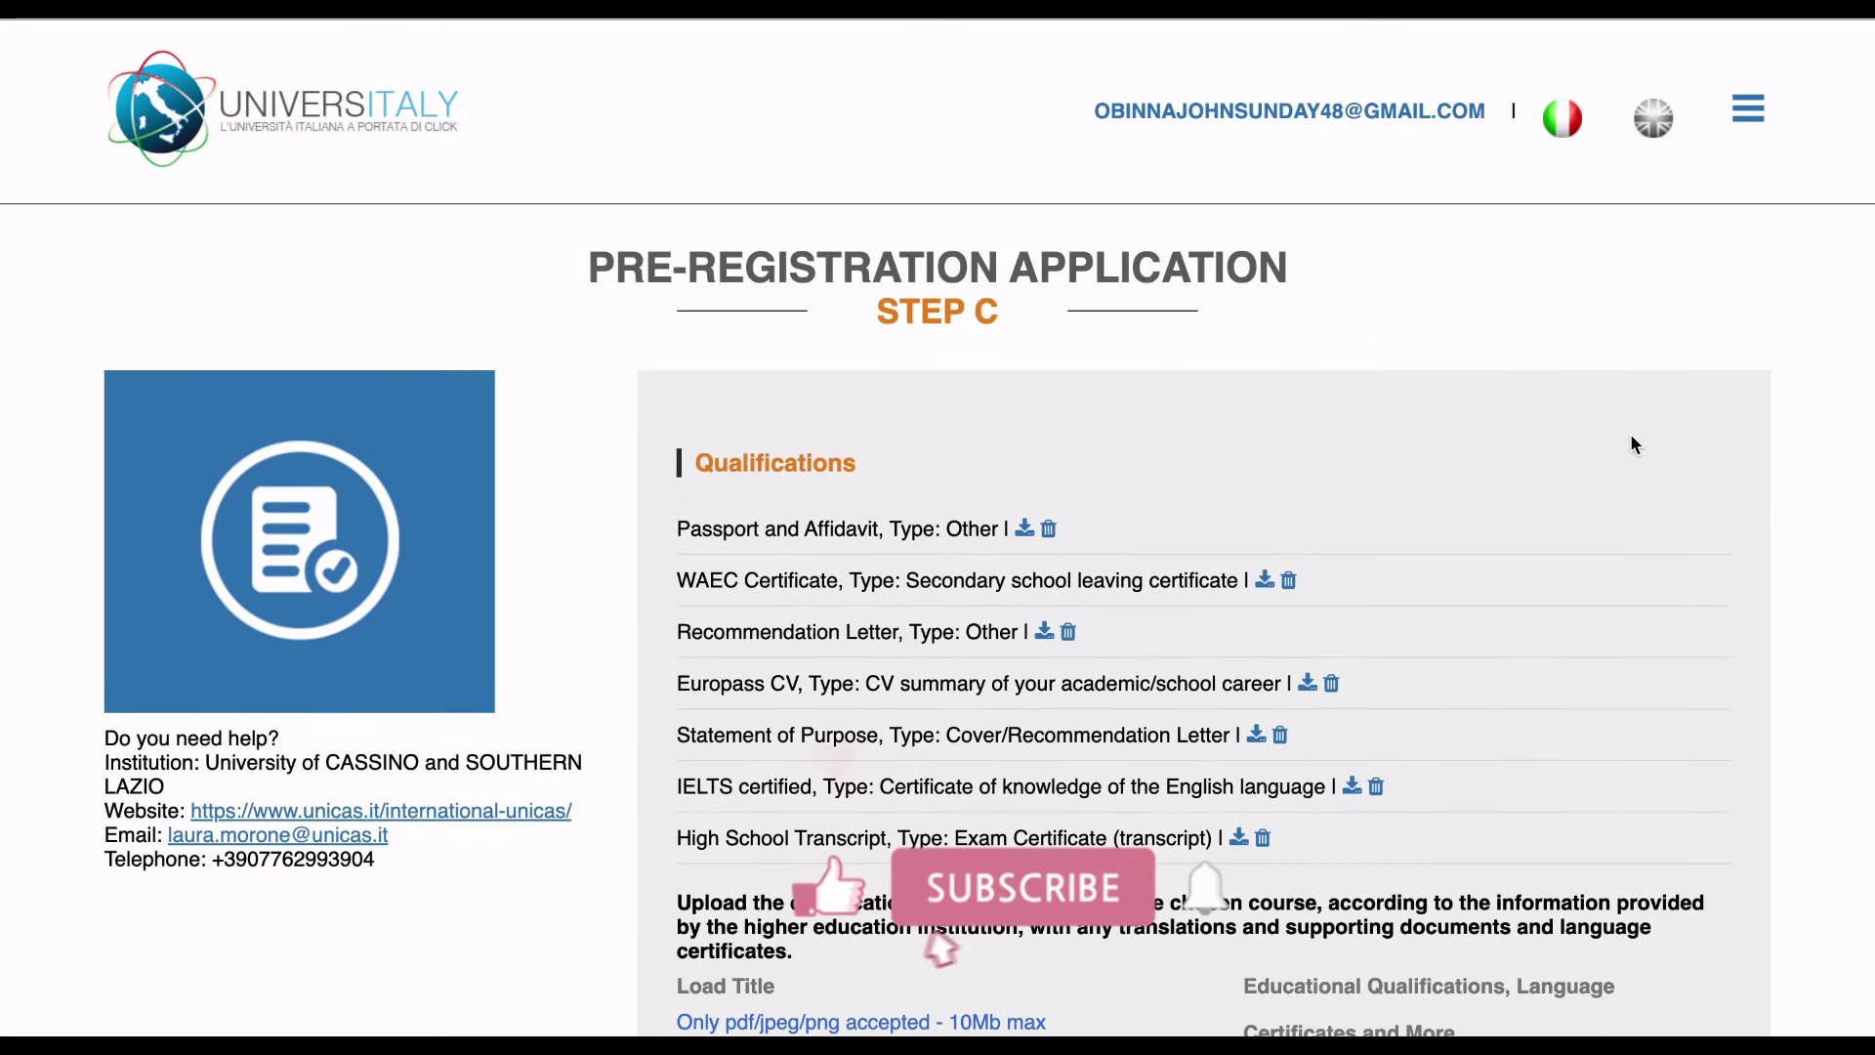
Scroll the summary to the data-processing declaration and confirm it as read.
scroll(1633, 439, "down", 1)
scroll(1631, 433, "down", 10)
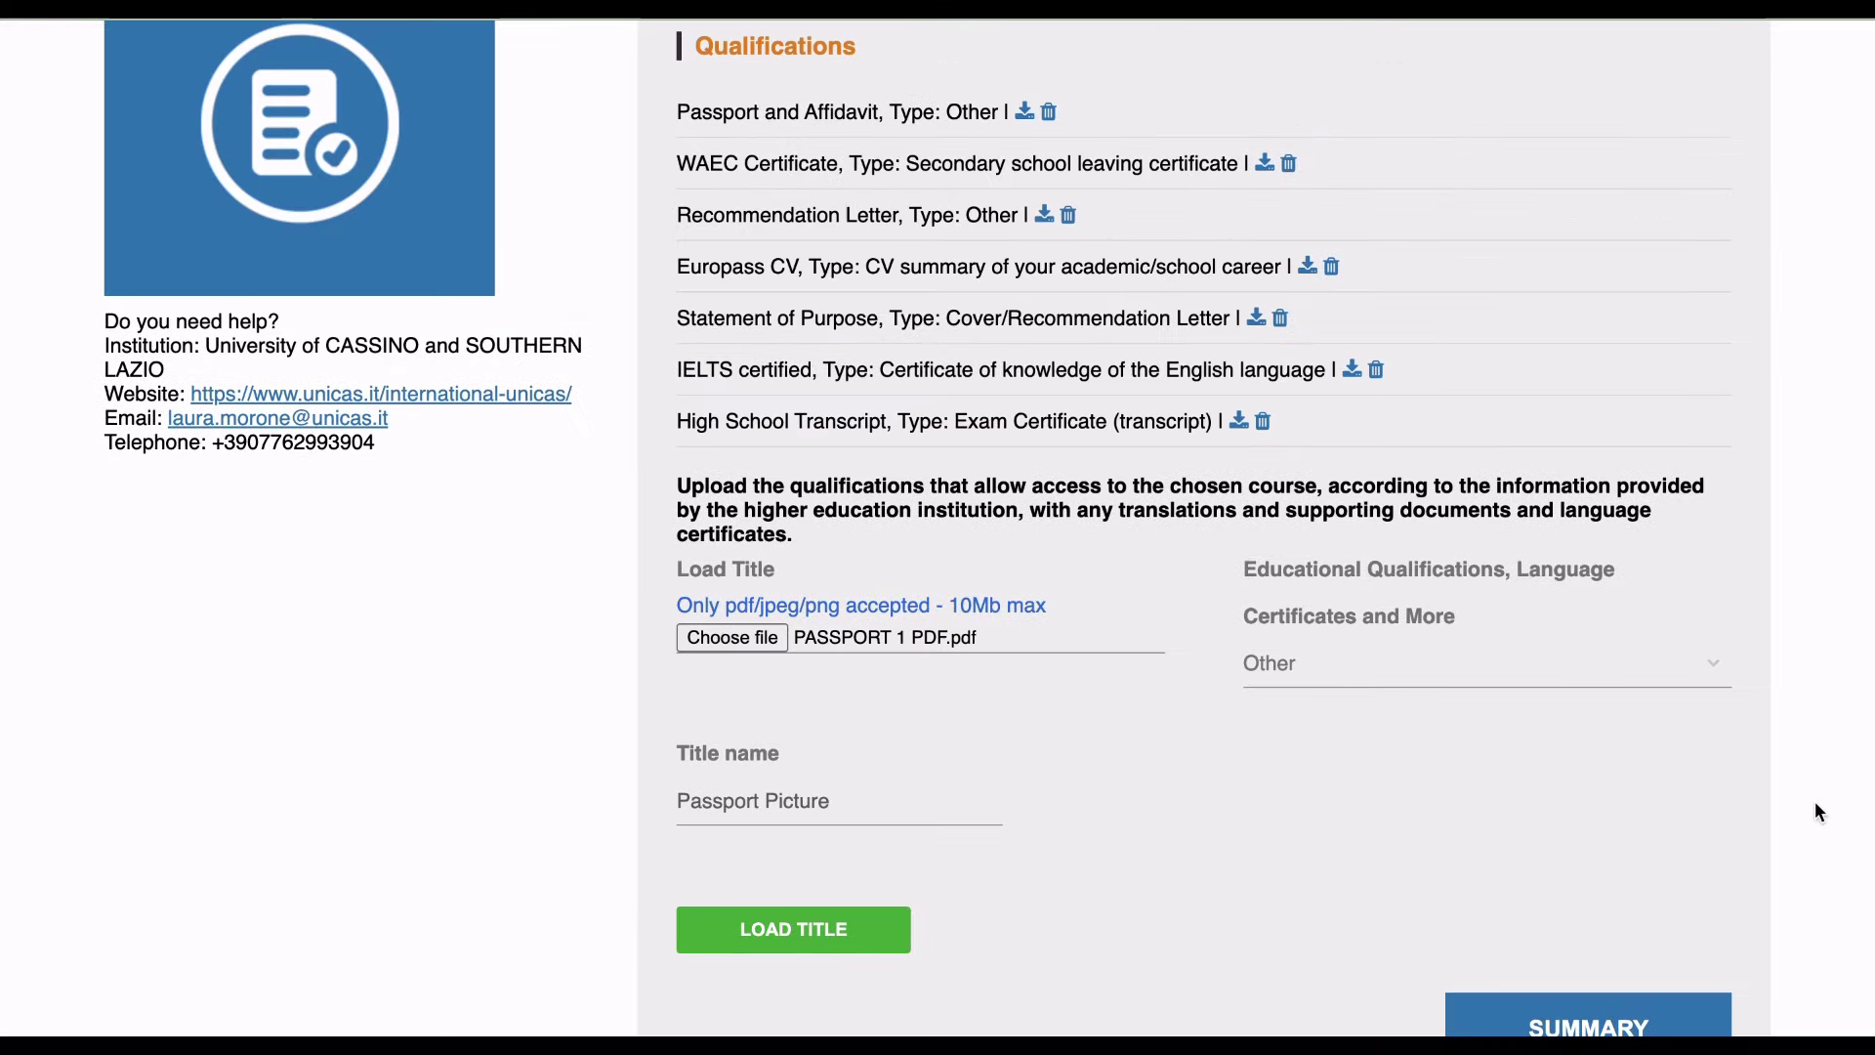
scroll(1818, 811, "down", 5)
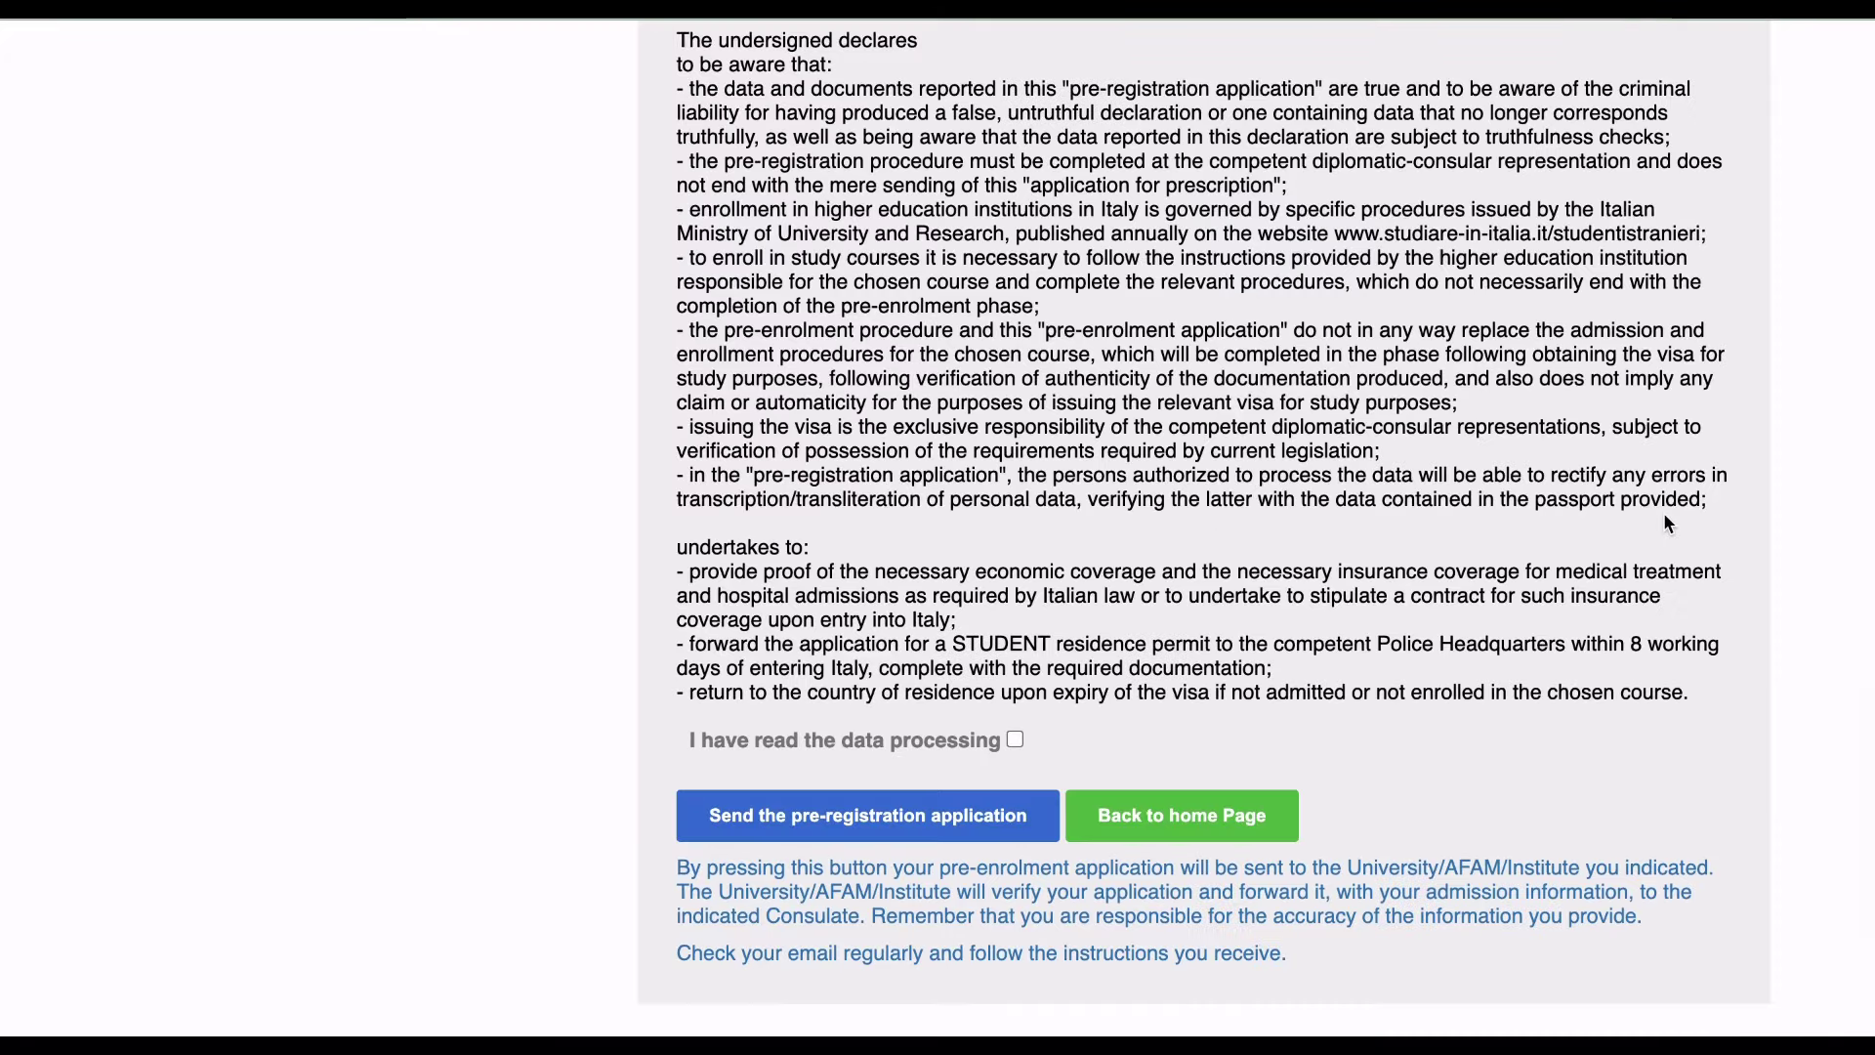
scroll(1665, 513, "up", 3)
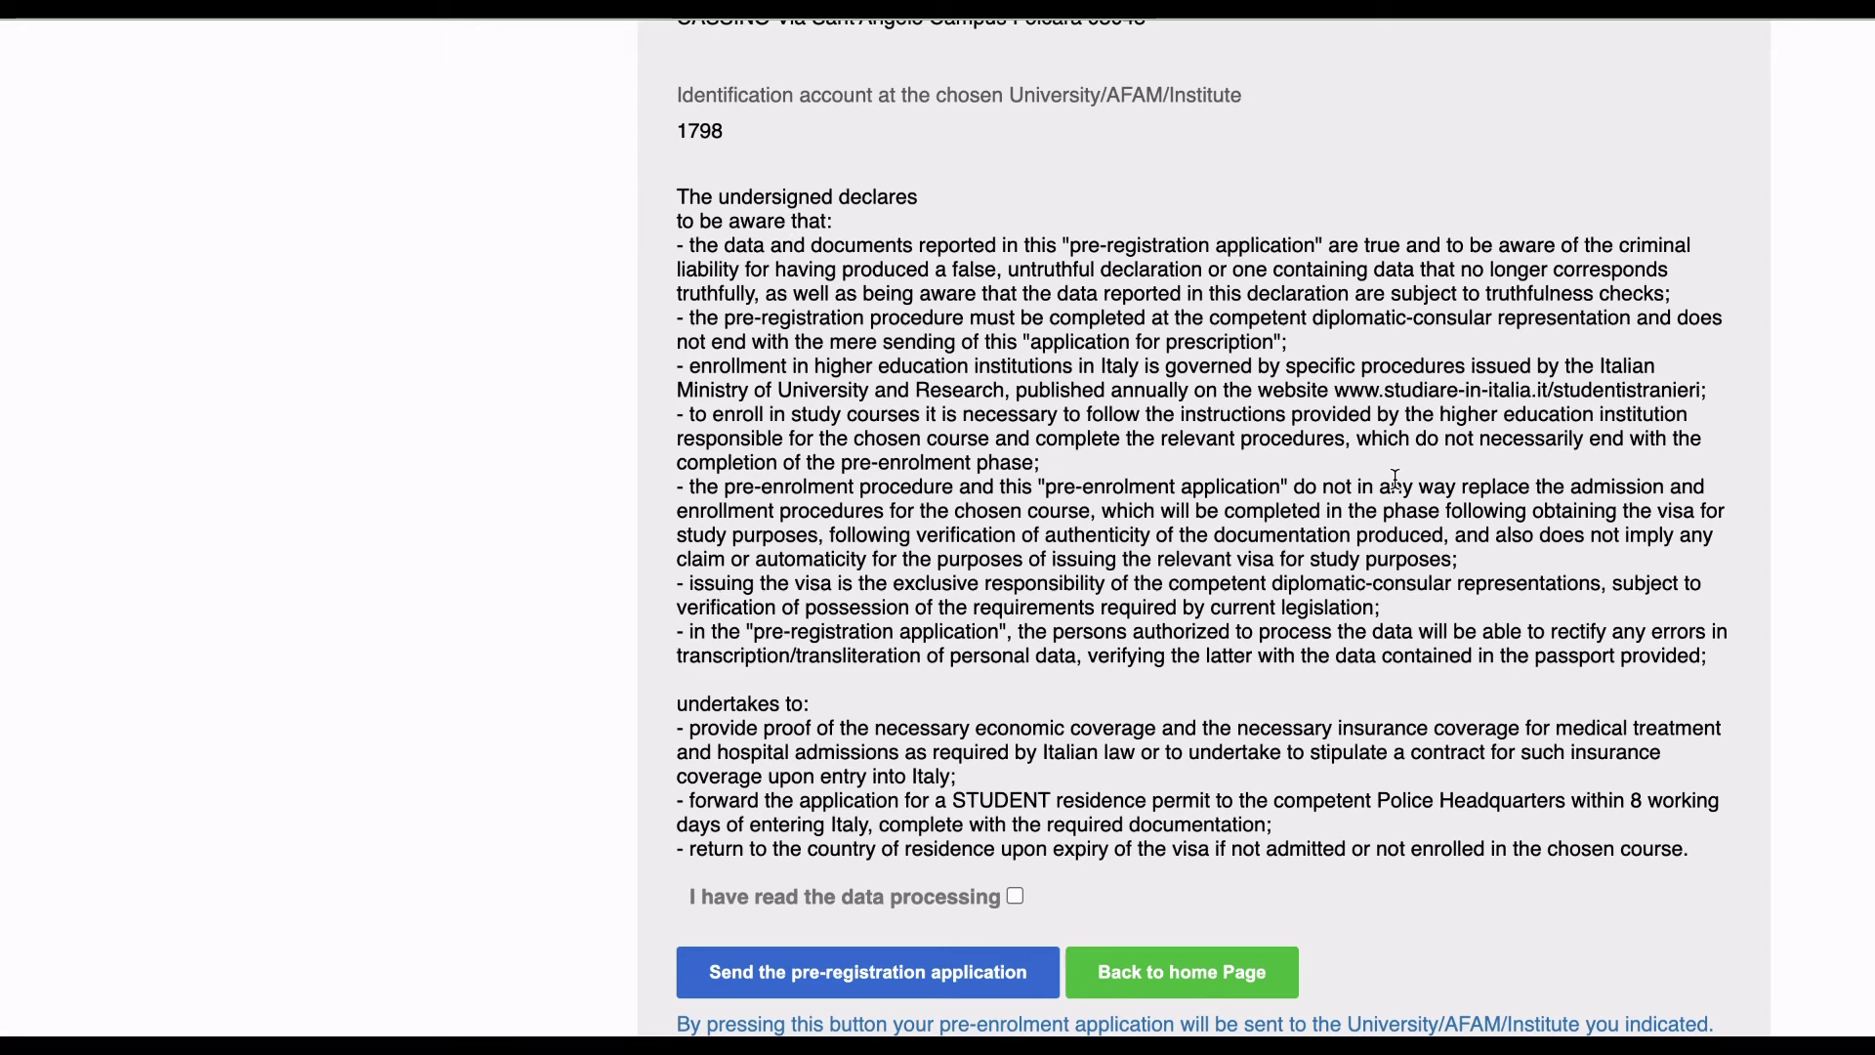
scroll(1394, 479, "down", 5)
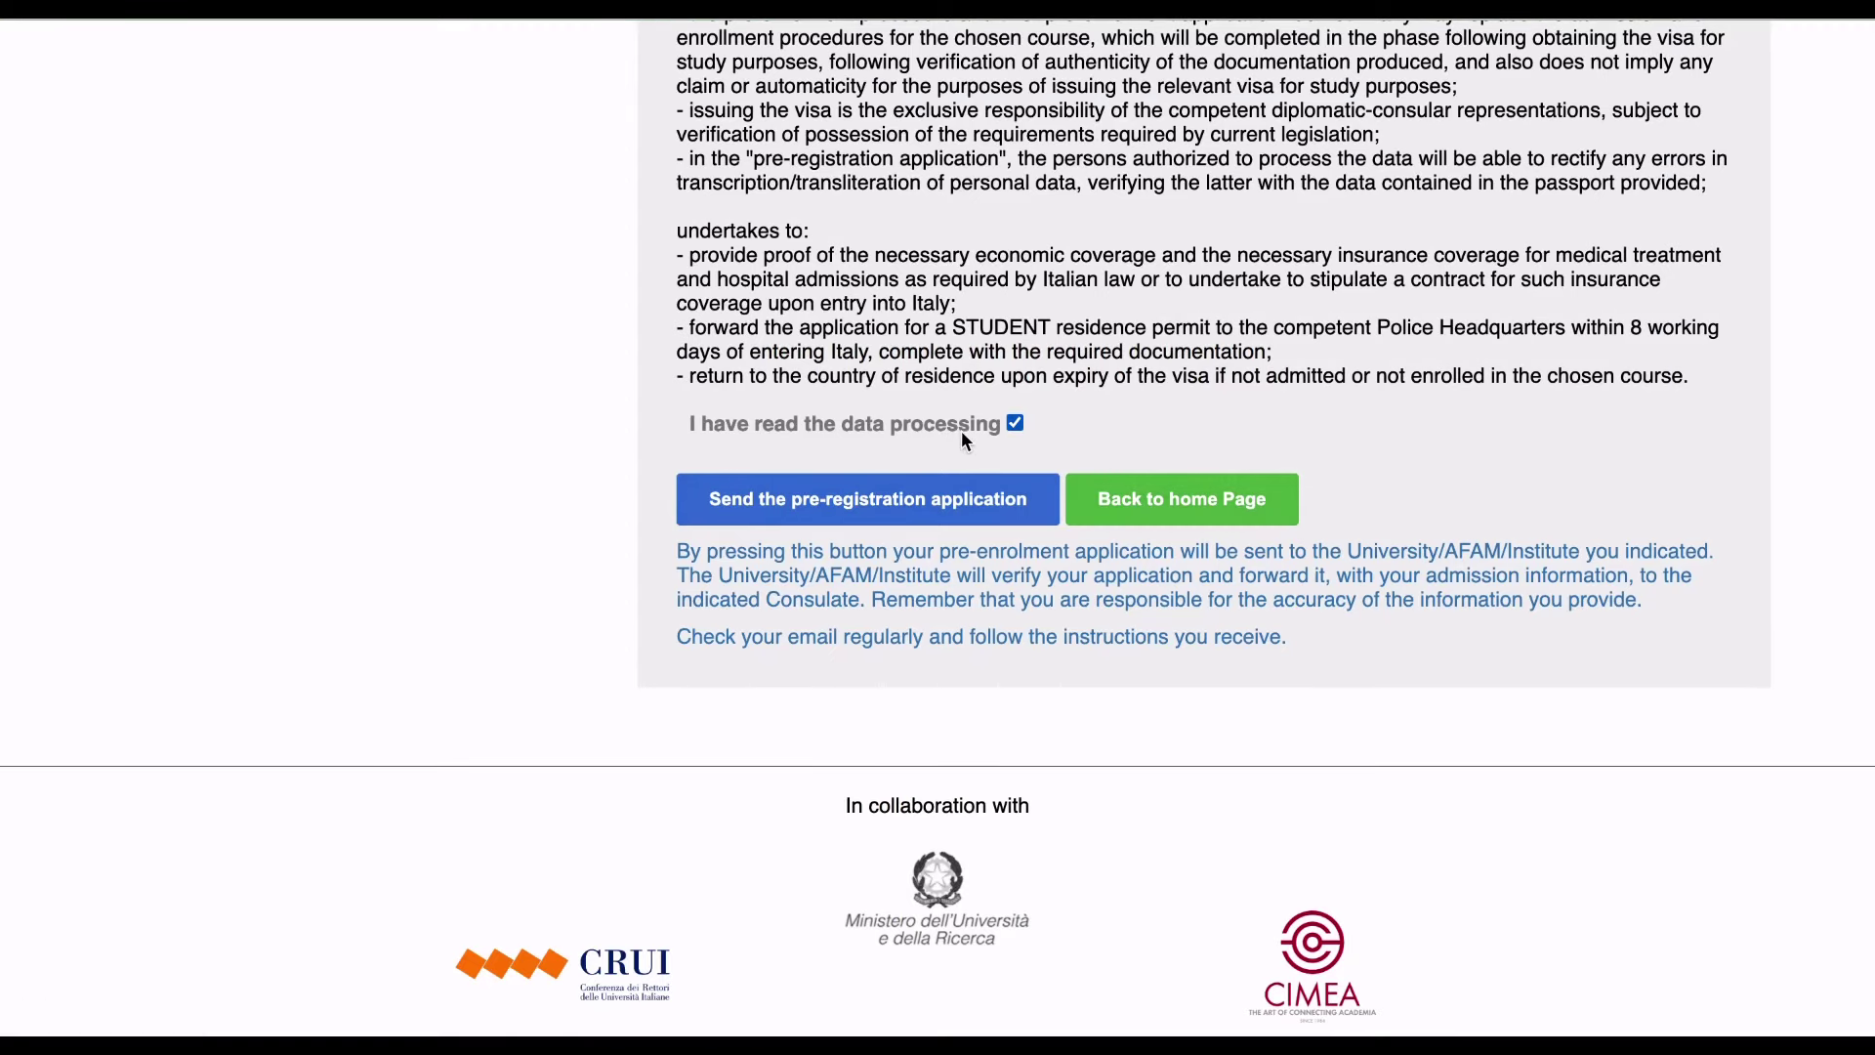
Submit the pre-registration application to the University of Cassino and Southern Lazio and translate the confirmation page into English.
left_click(871, 508)
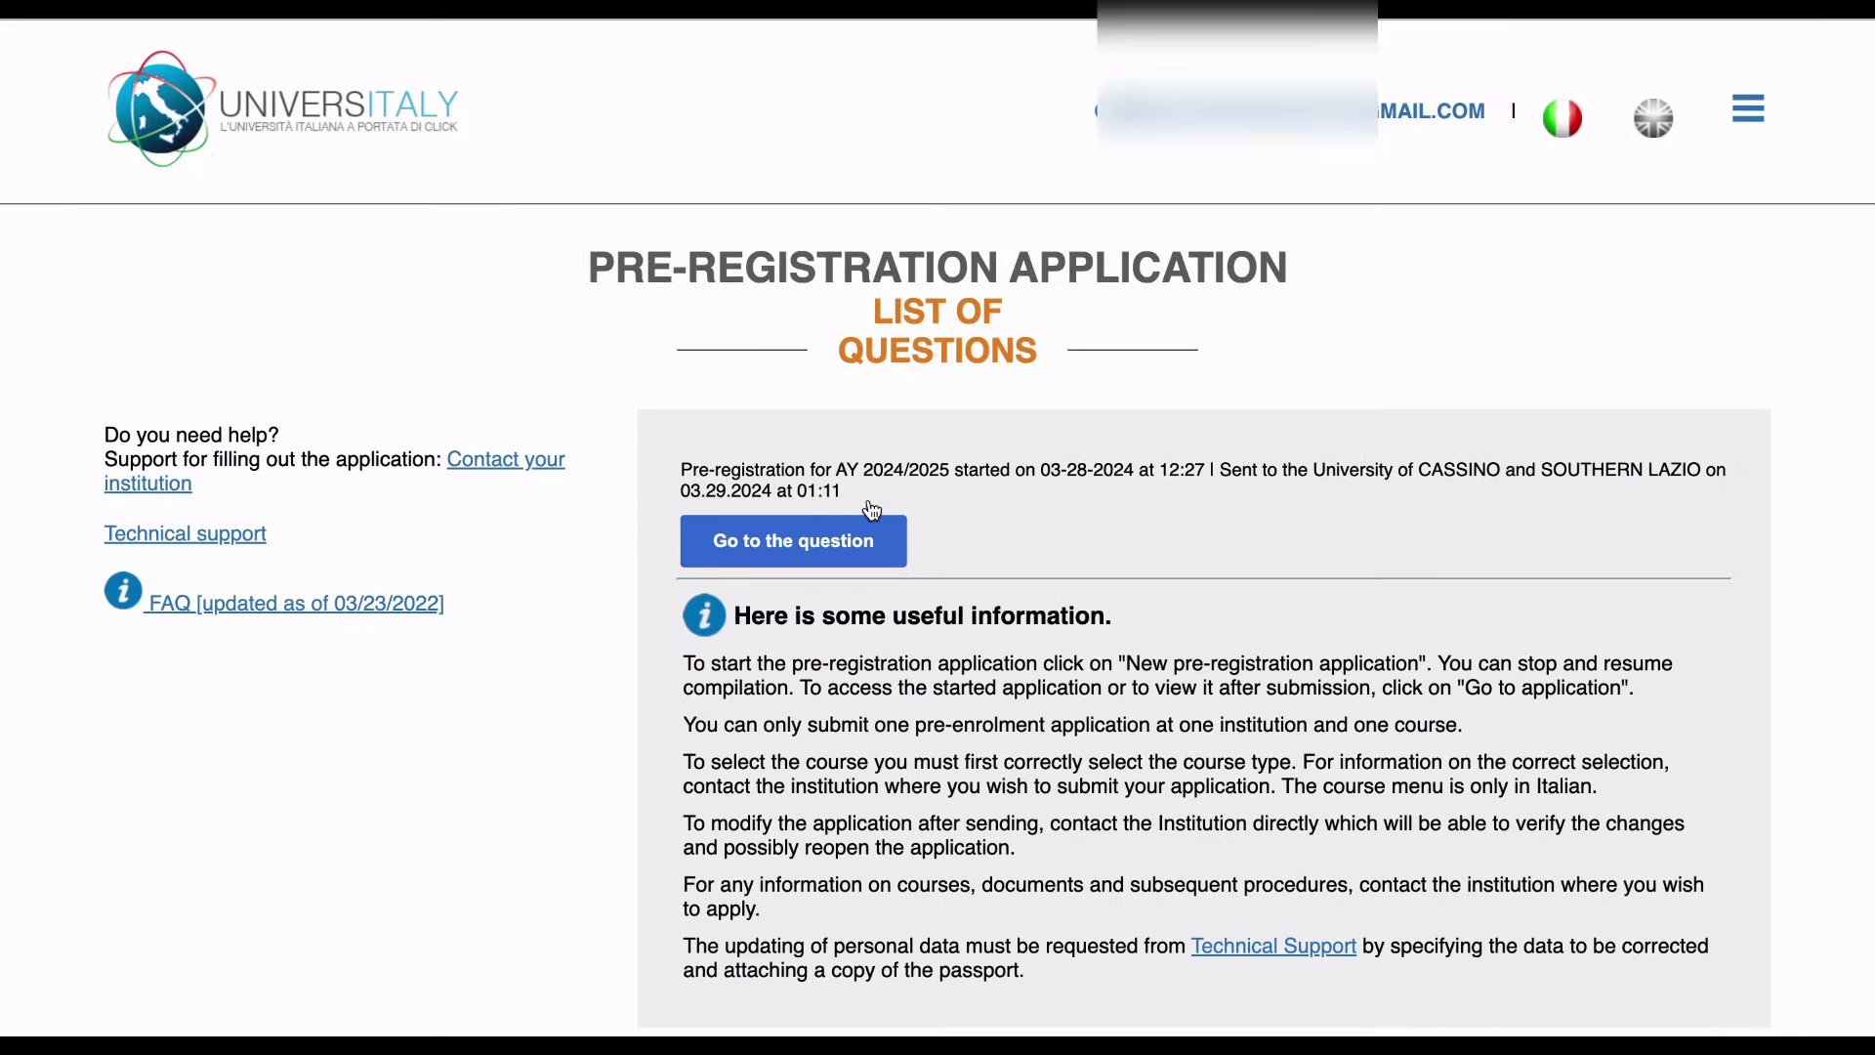
right_click(1093, 374)
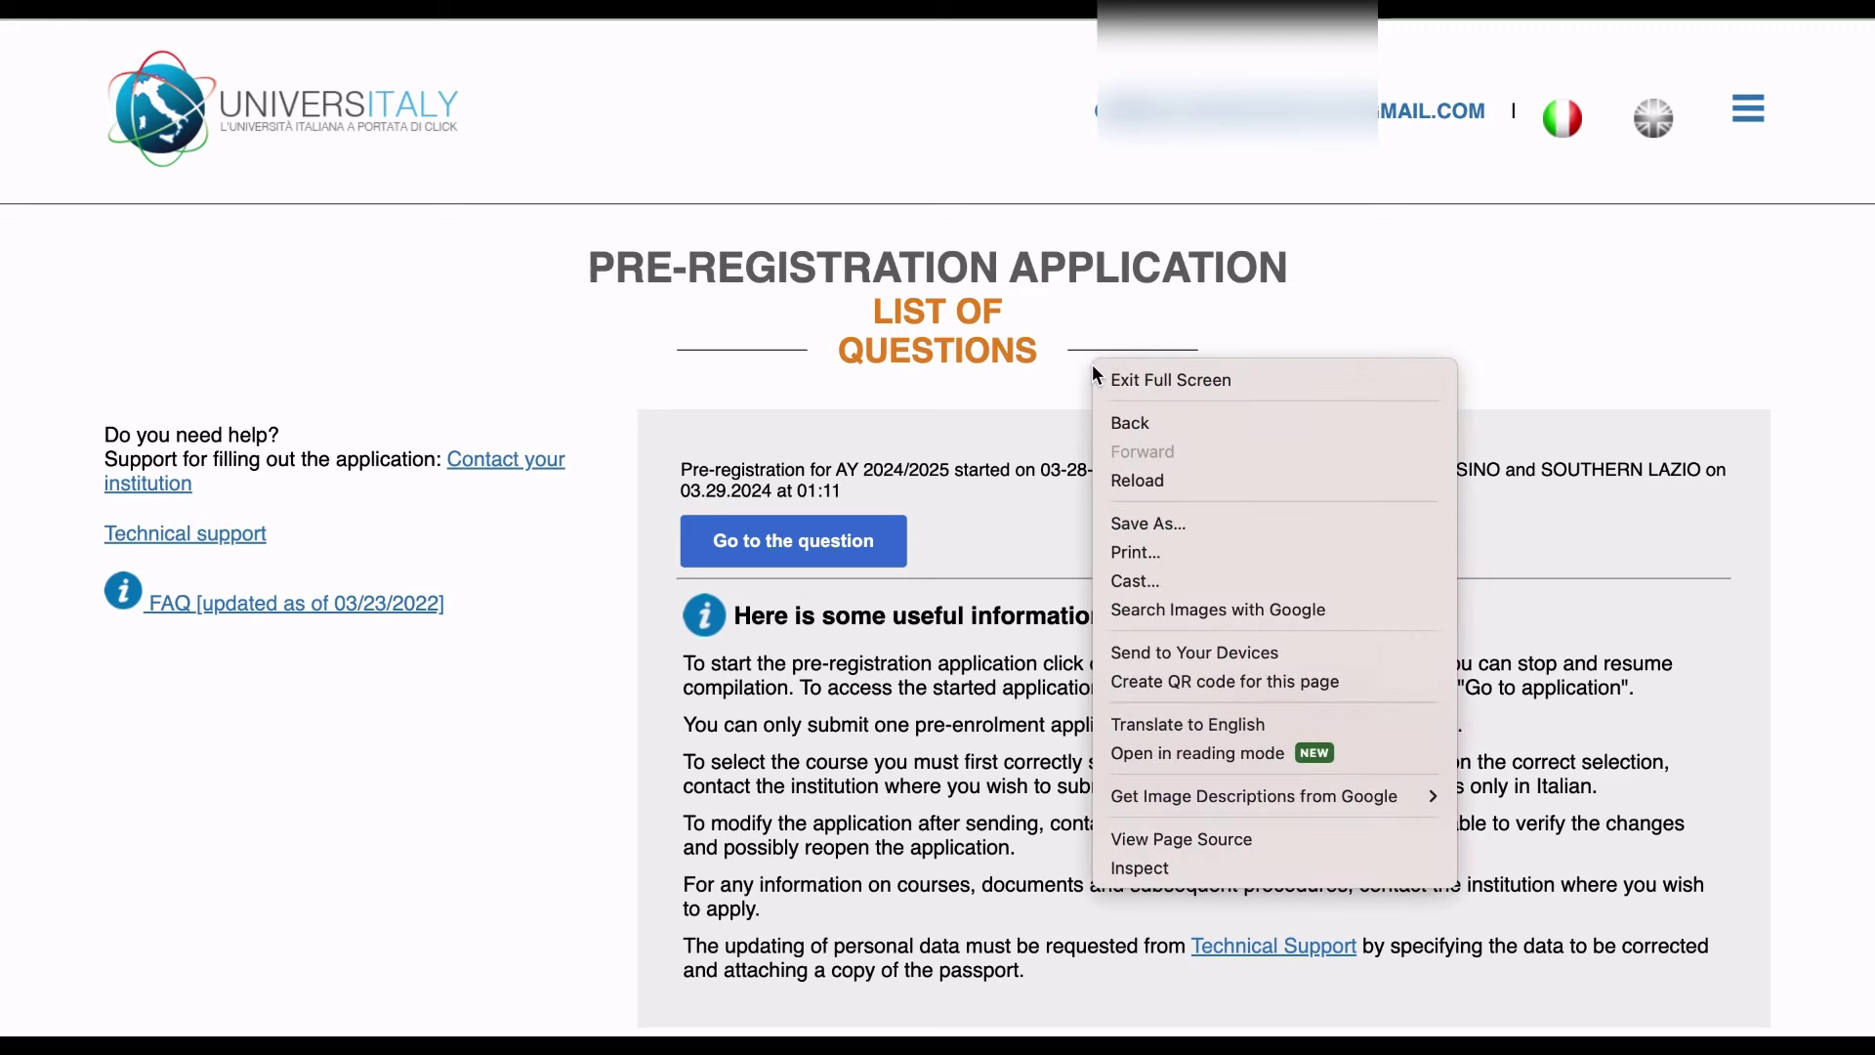
left_click(1221, 725)
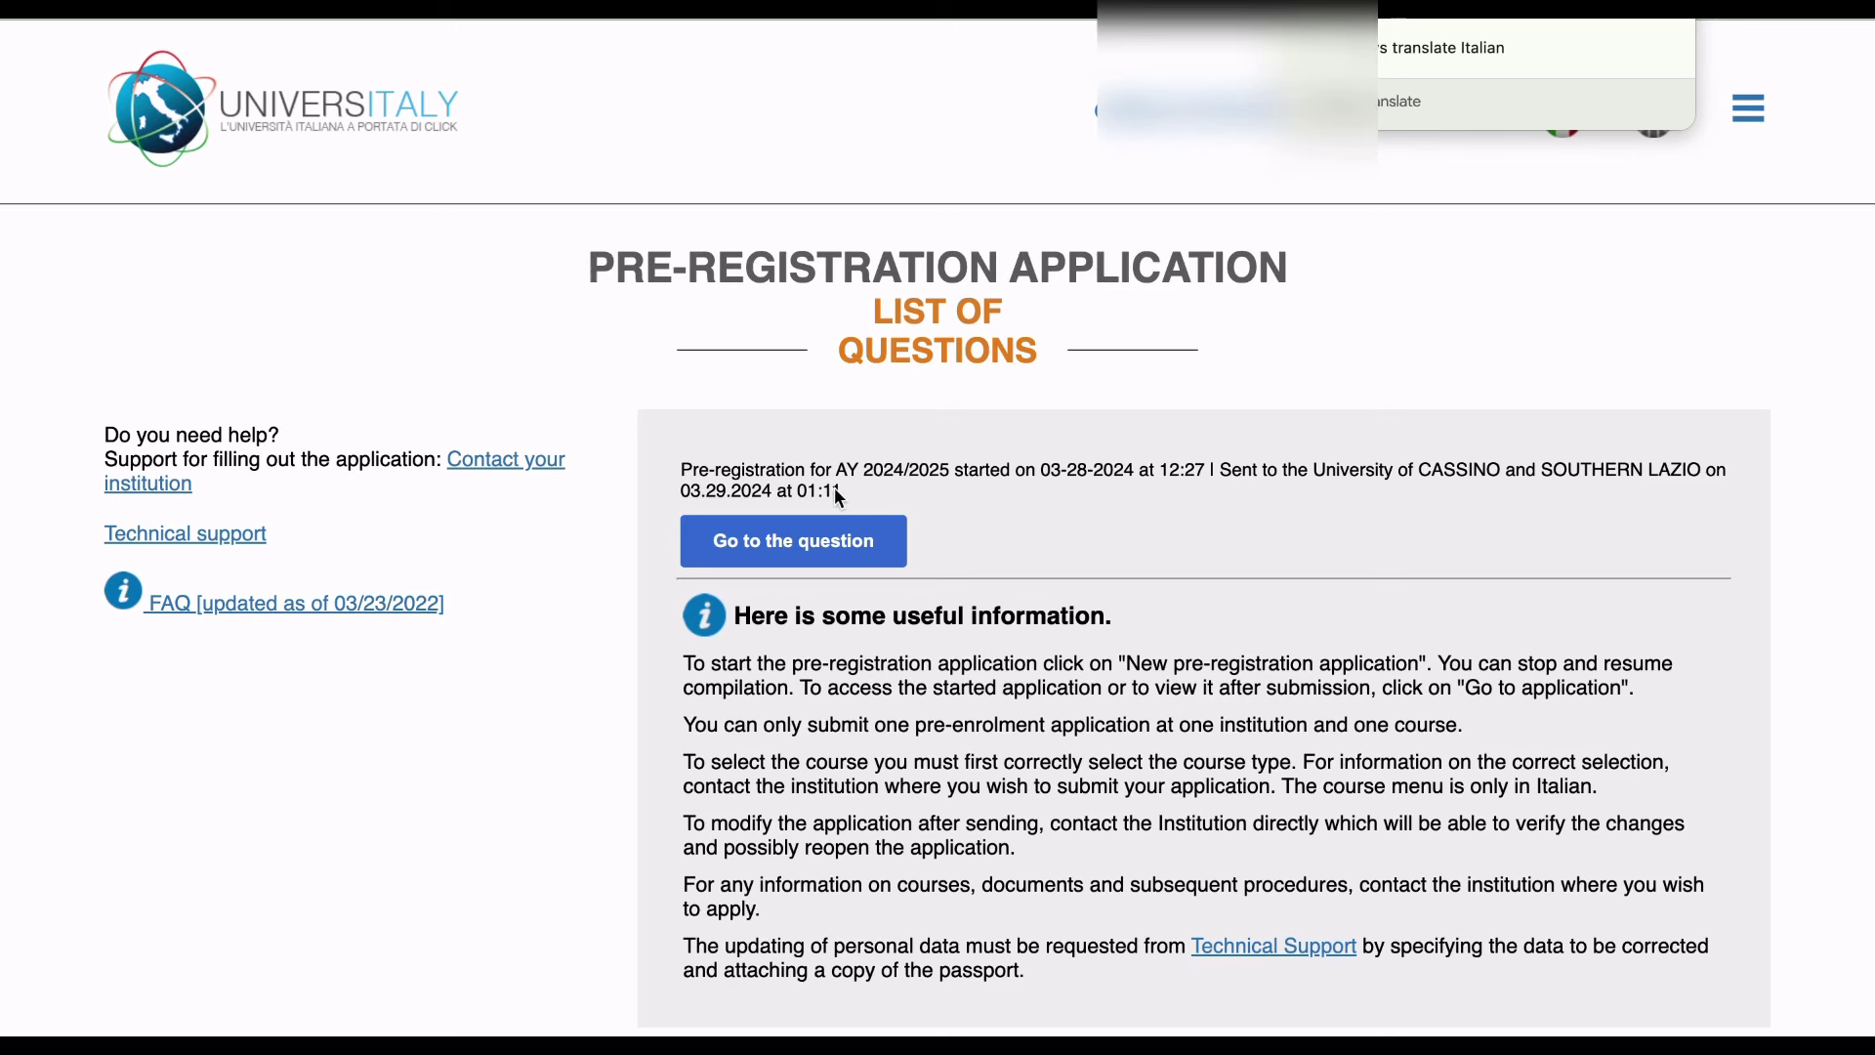
left_click(1665, 20)
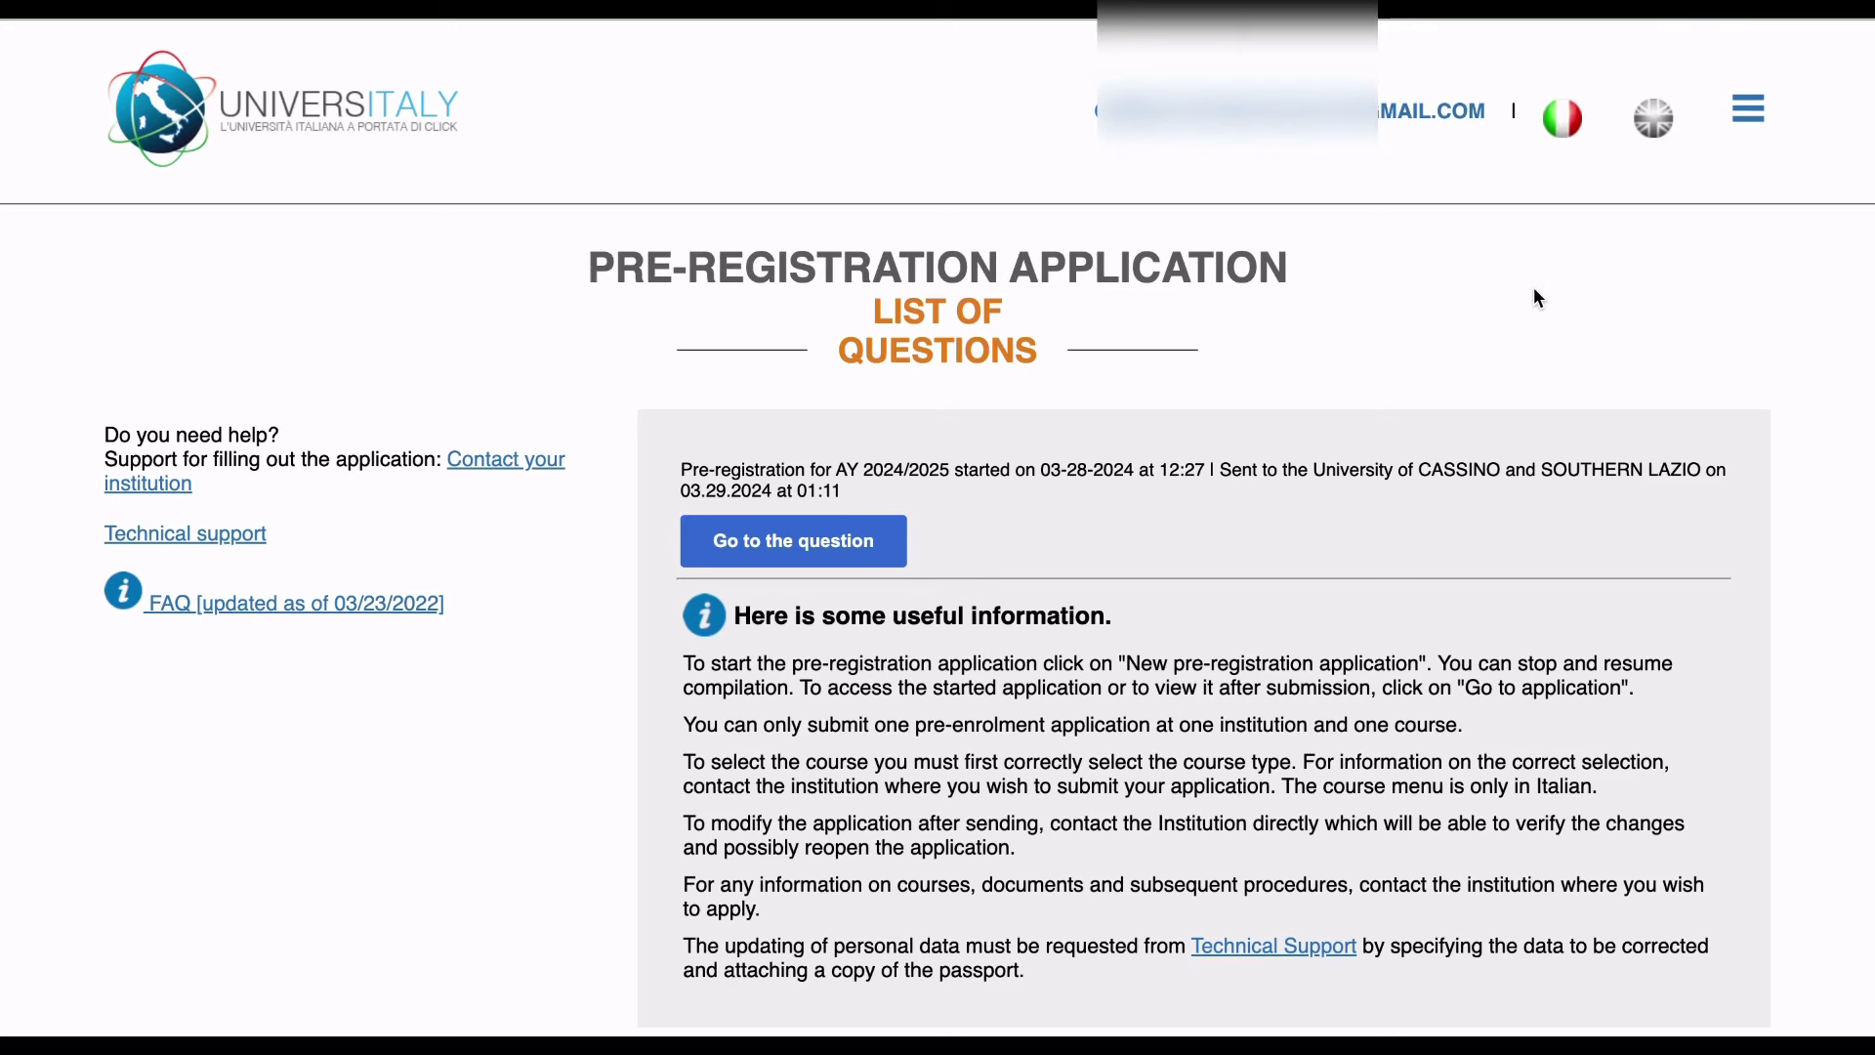